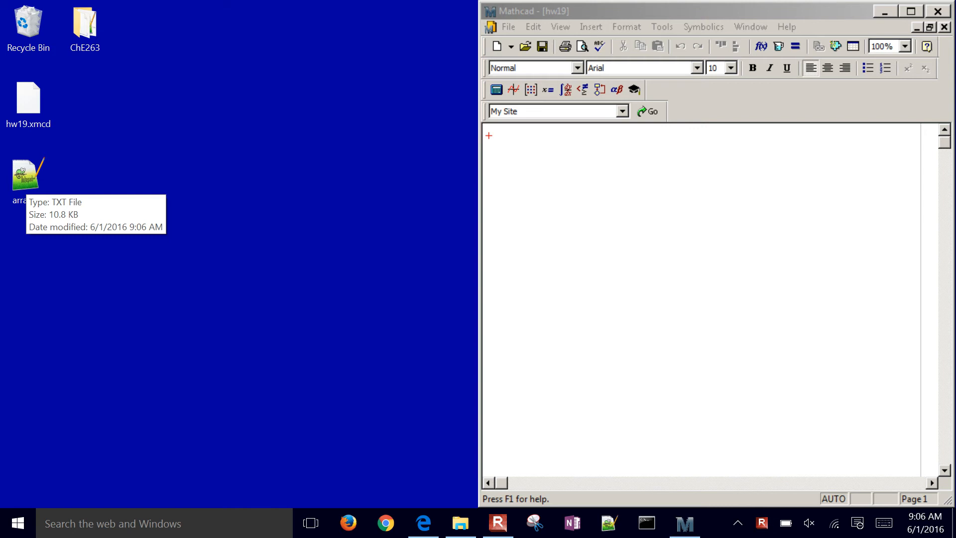
# Switch to the browser, open the Assignment #19 document and fit its window into the free half of the screen beside Mathcad
pyautogui.hotkey('alt', 'Tab')
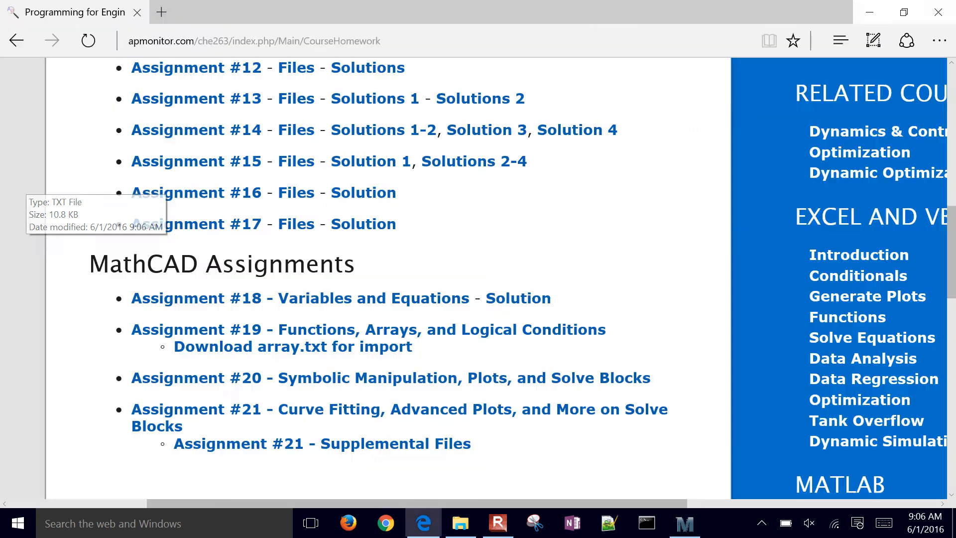
pyautogui.click(369, 329)
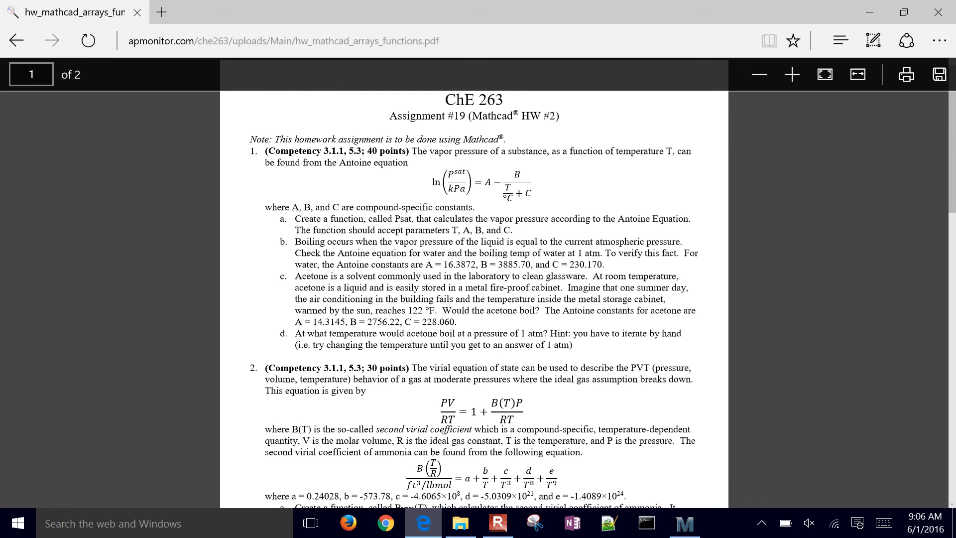
pyautogui.press('super+Down')
pyautogui.moveTo(498, 12); pyautogui.dragTo(1, 3)
pyautogui.click(301, 258)
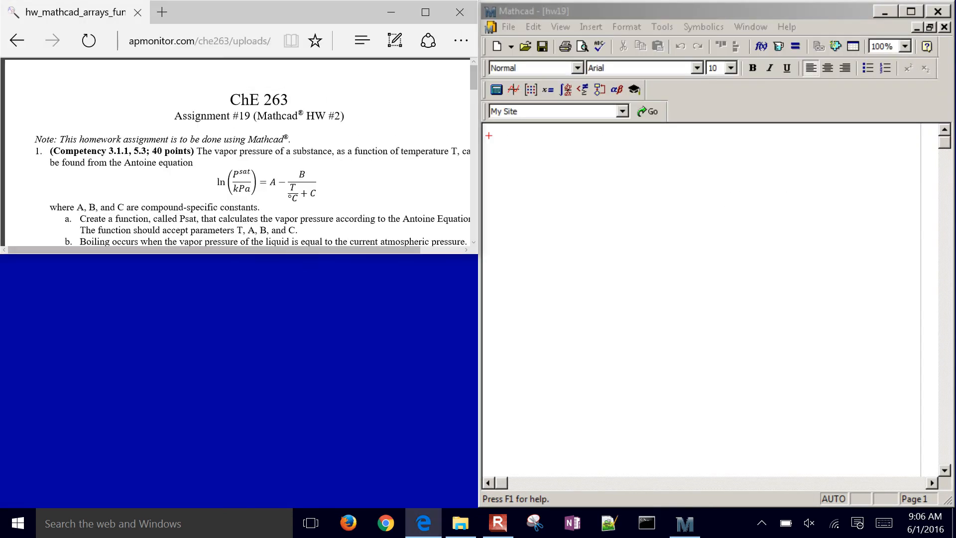
pyautogui.moveTo(302, 255); pyautogui.dragTo(269, 504)
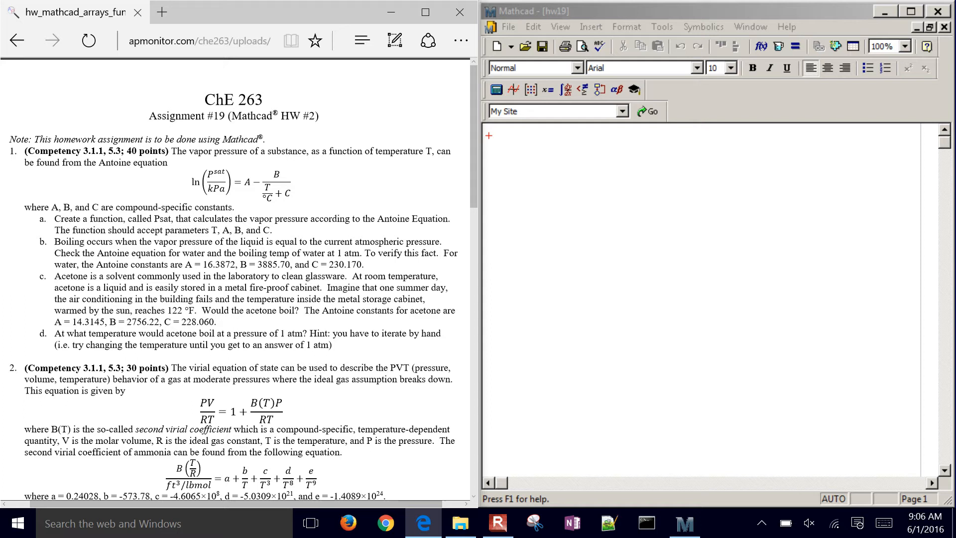
# Add a "Problem 1" text heading at the start of the hw19 worksheet
pyautogui.click(506, 160)
pyautogui.write('Probl')
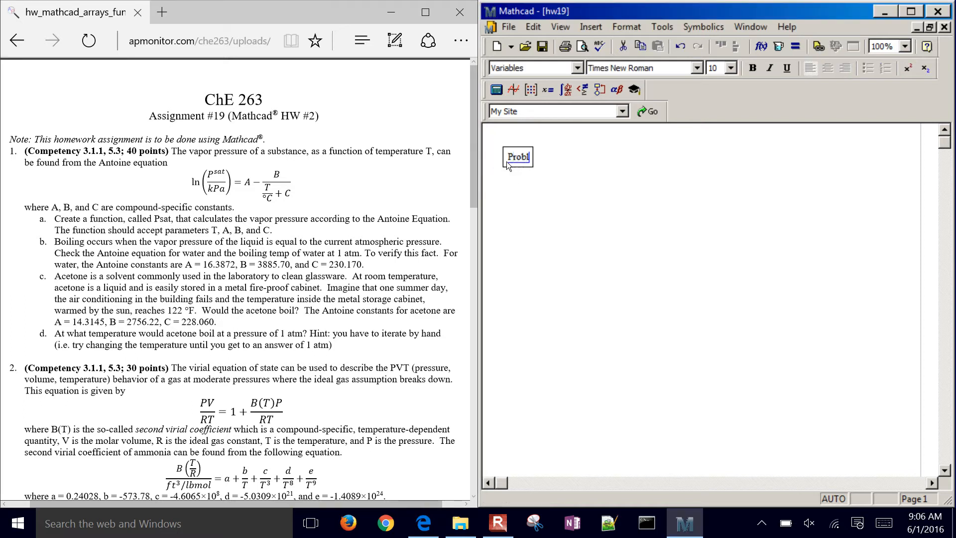
pyautogui.write('em 1')
pyautogui.hotkey('ctrl', 'shift', 'Return')
pyautogui.press('Right')
pyautogui.press('Right')
pyautogui.press('Down')
pyautogui.press('Down')
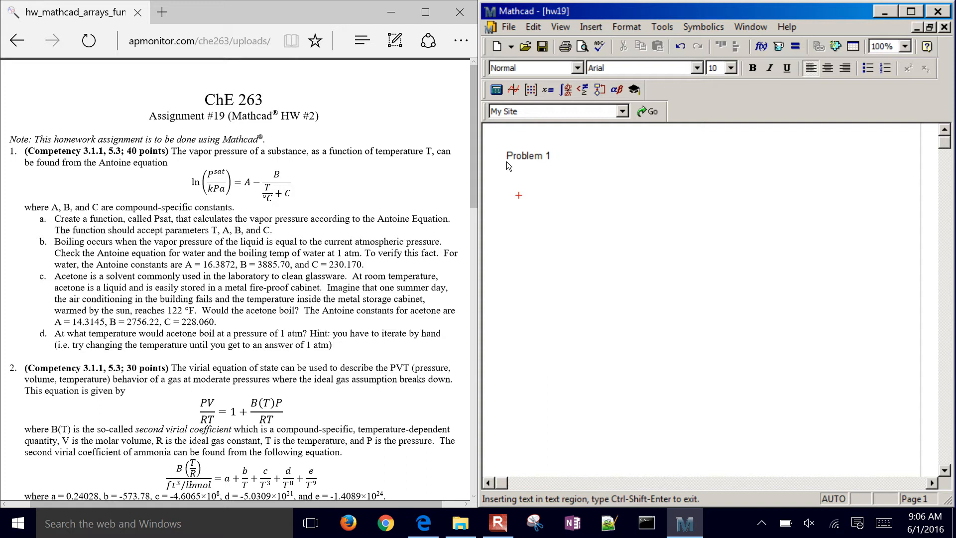
# Define an example function f(x) := x^2 below the heading and evaluate f(1) and f(2)
pyautogui.write('f(x')
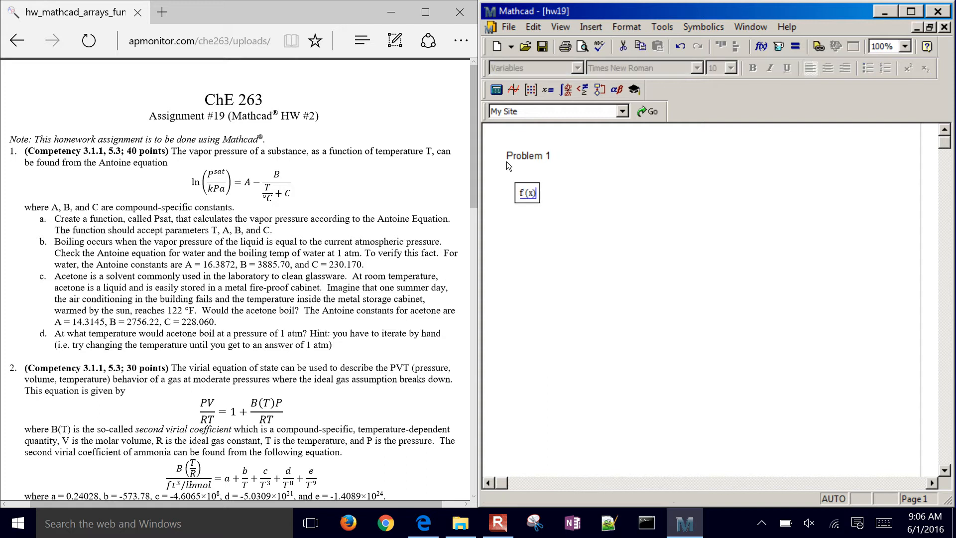
pyautogui.write(') := x^2')
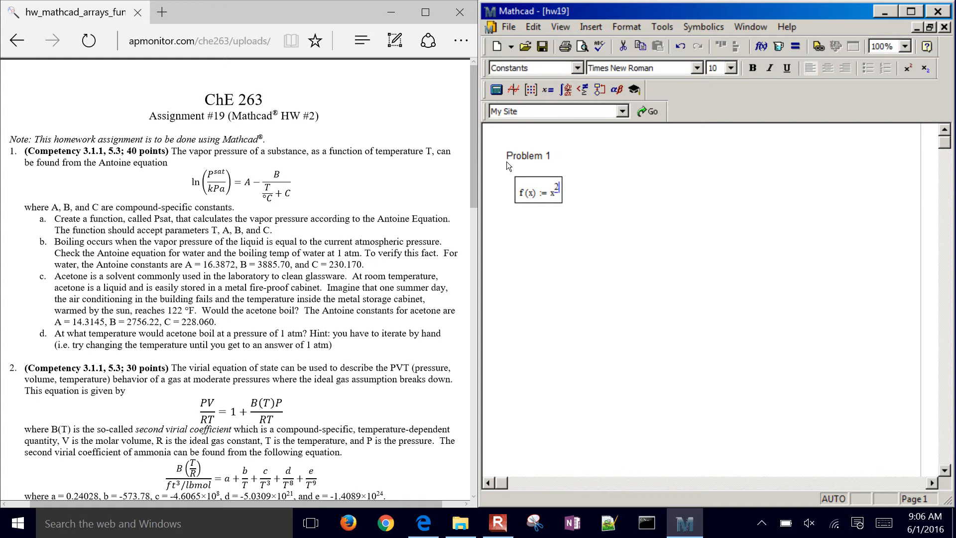
pyautogui.press('Return')
pyautogui.write('f(')
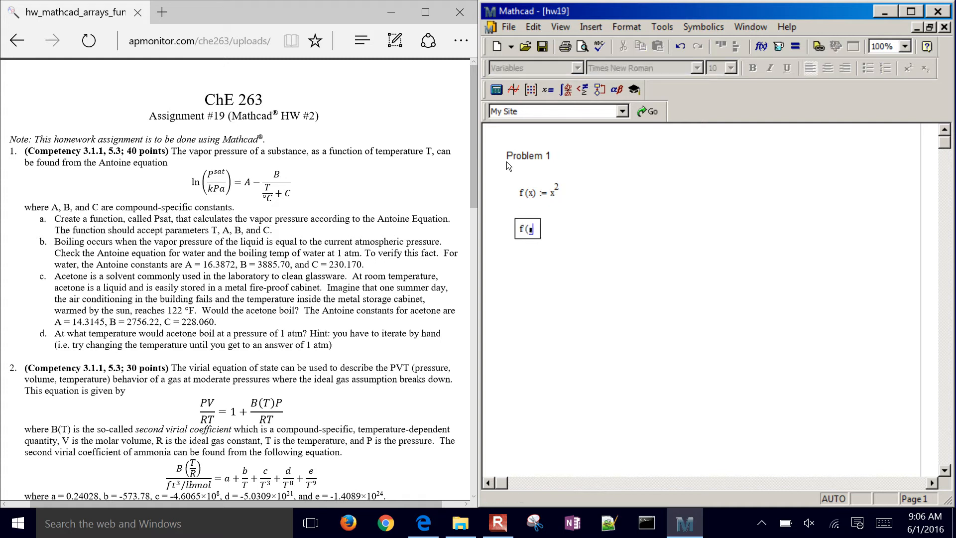
pyautogui.write('1) = 1')
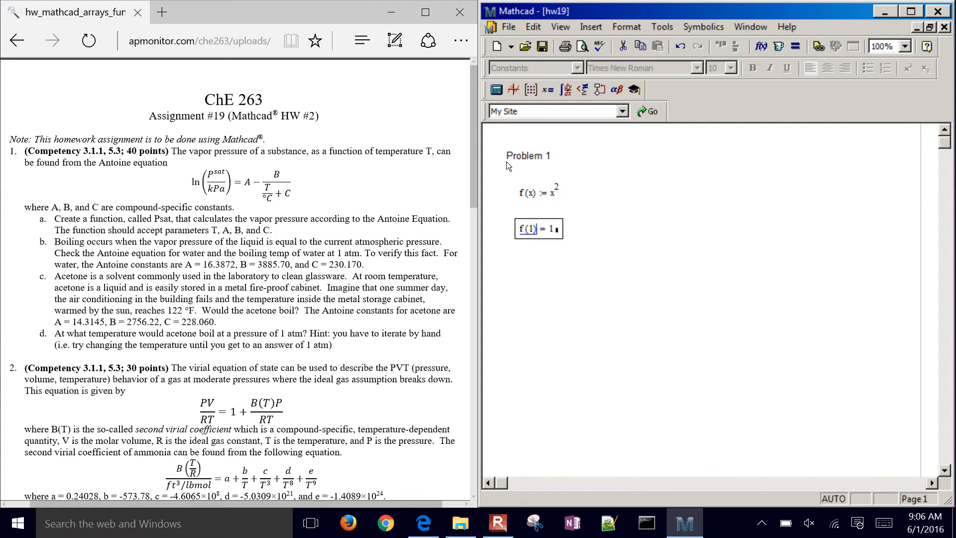
pyautogui.press('Return')
pyautogui.press('Return')
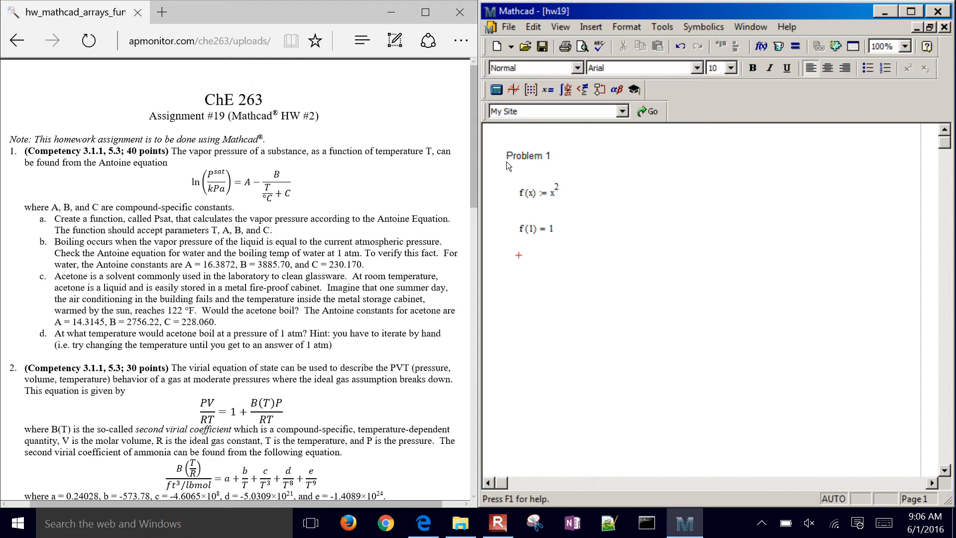
pyautogui.write('f(')
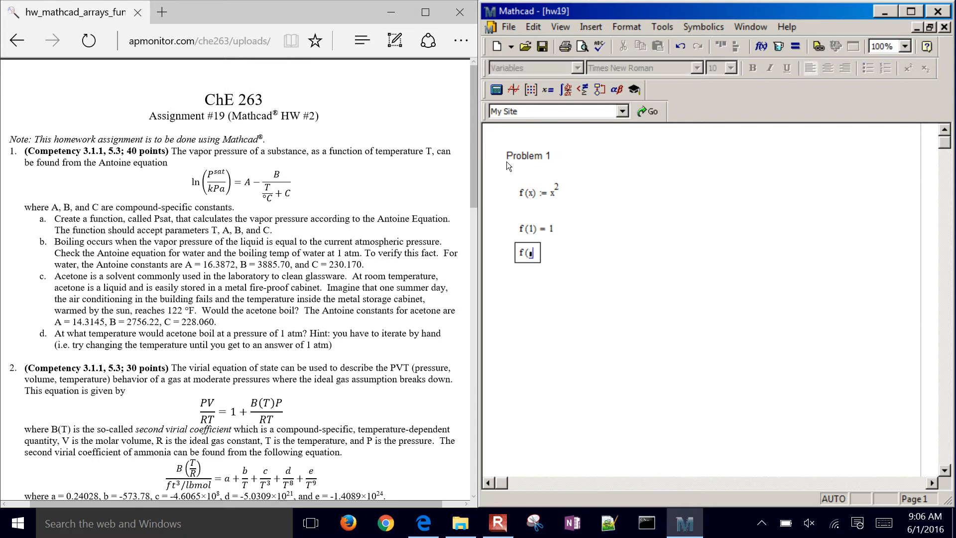
pyautogui.write('2) = 4')
pyautogui.press('Return')
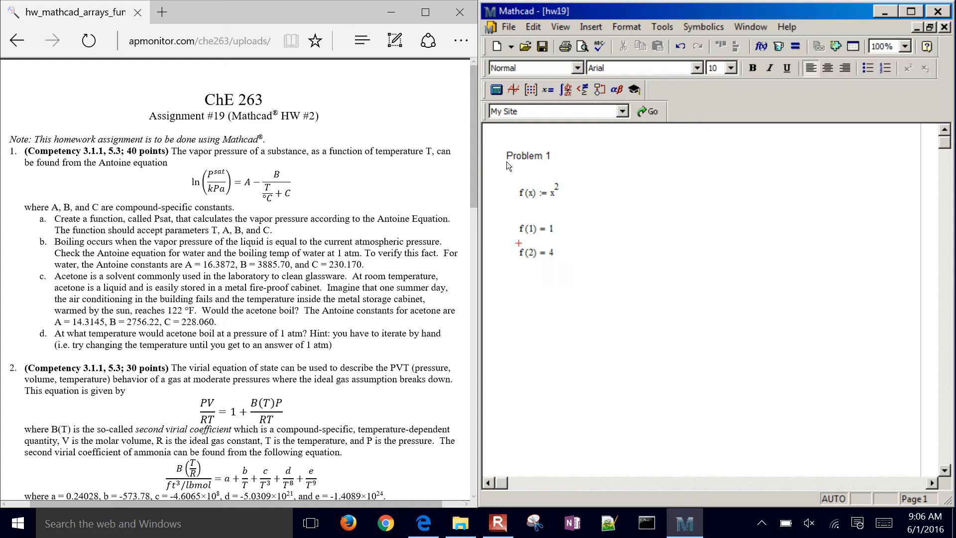
# Delete the example function f(x) together with both of its evaluations
pyautogui.moveTo(502, 178); pyautogui.dragTo(583, 261)
pyautogui.press('Delete')
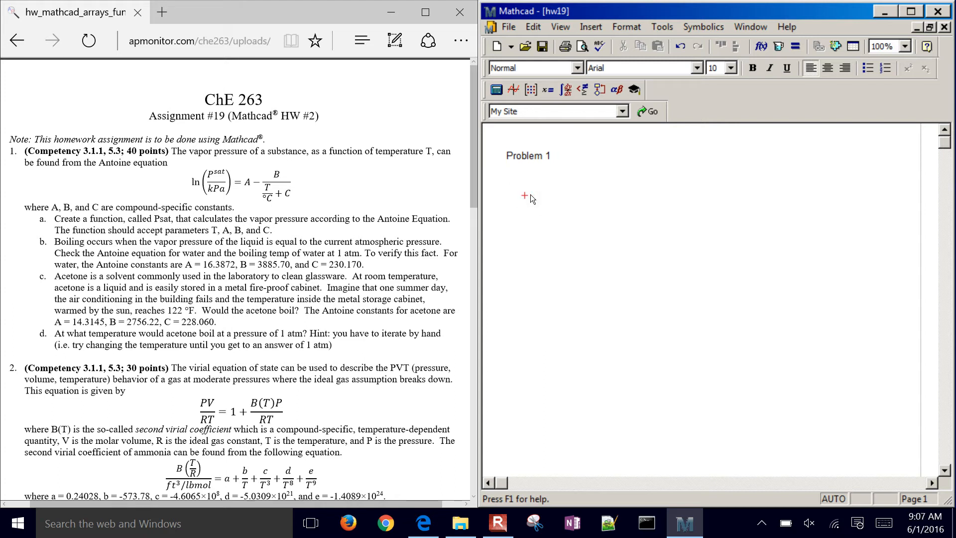
# Define the function Psat(T,A,B,C) := exp(A - B/(T + C)) below the Problem 1 heading
pyautogui.write('Psat(')
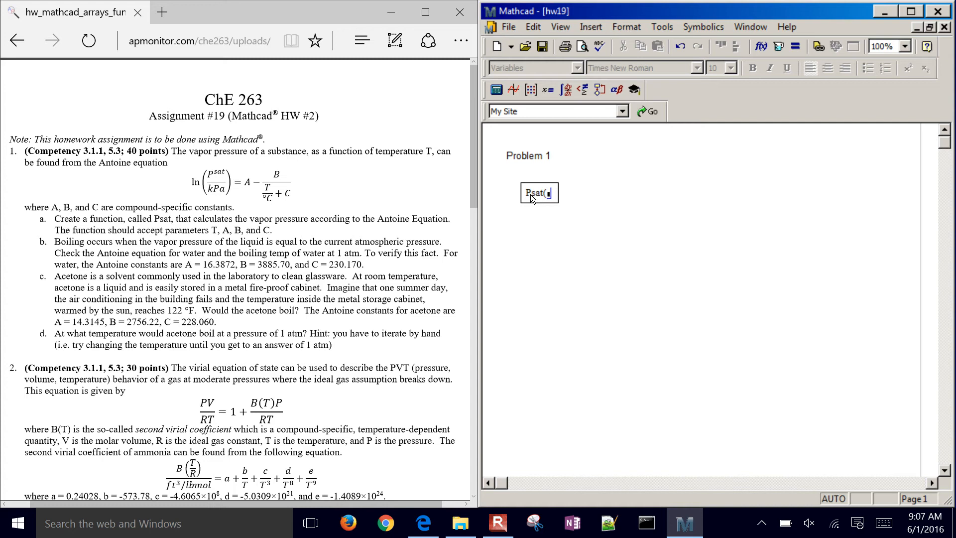
pyautogui.write('T,A,B,C')
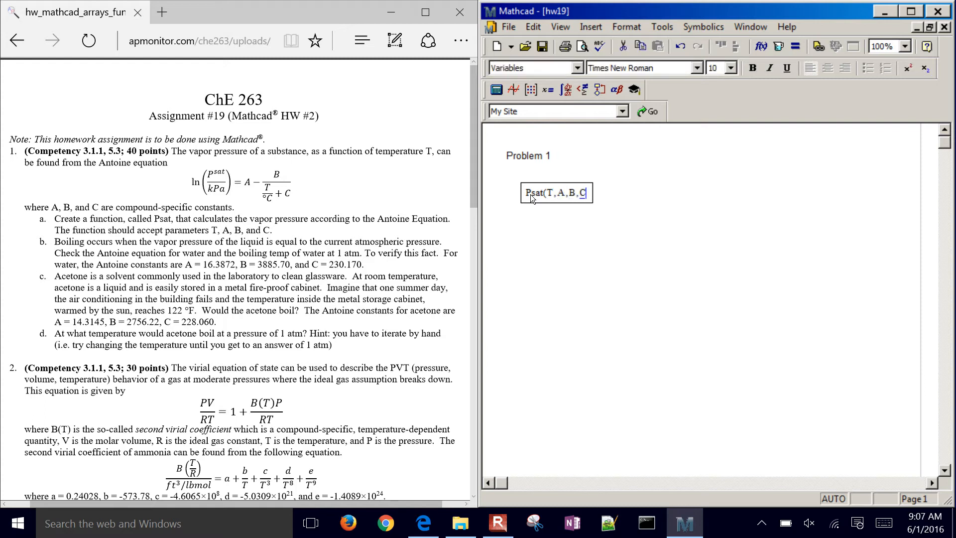
pyautogui.write(') :=')
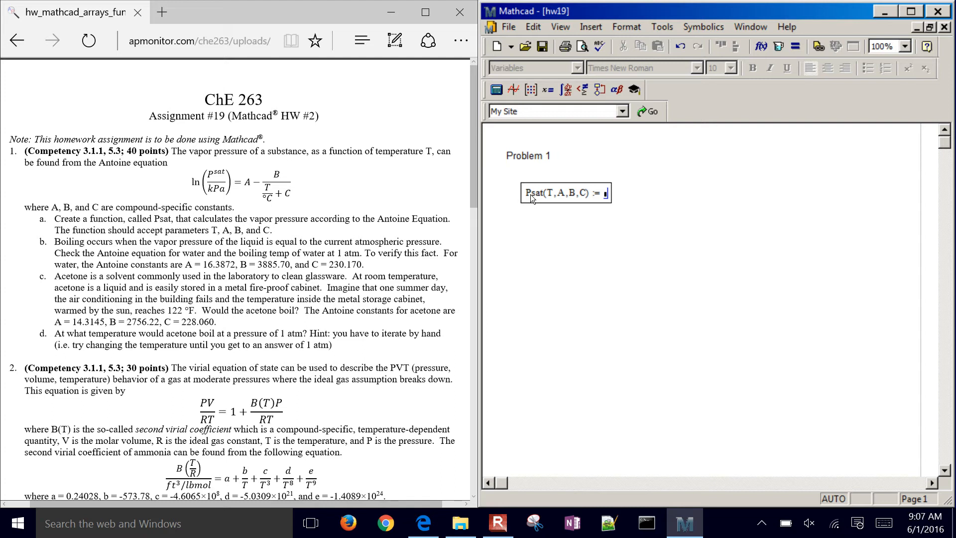
pyautogui.write('exp(A - B/')
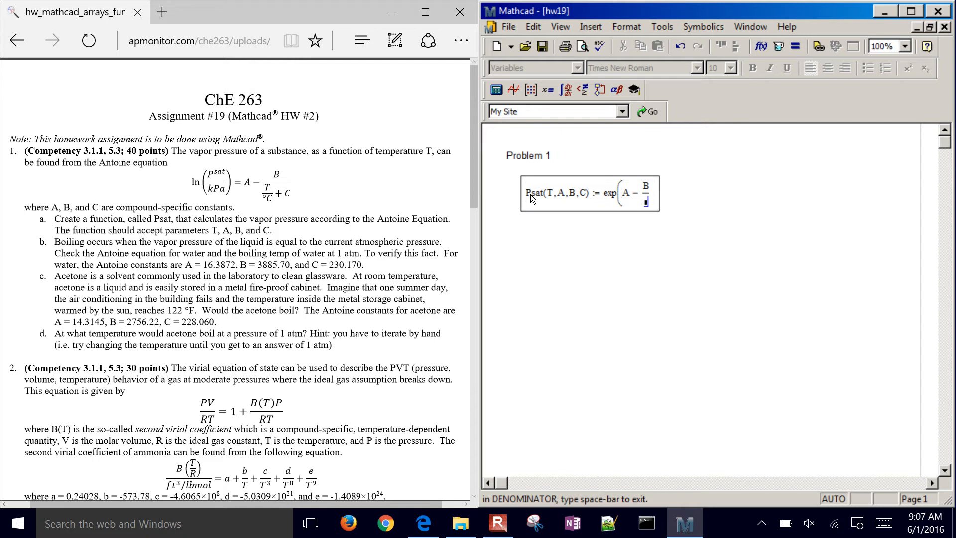
pyautogui.write('T')
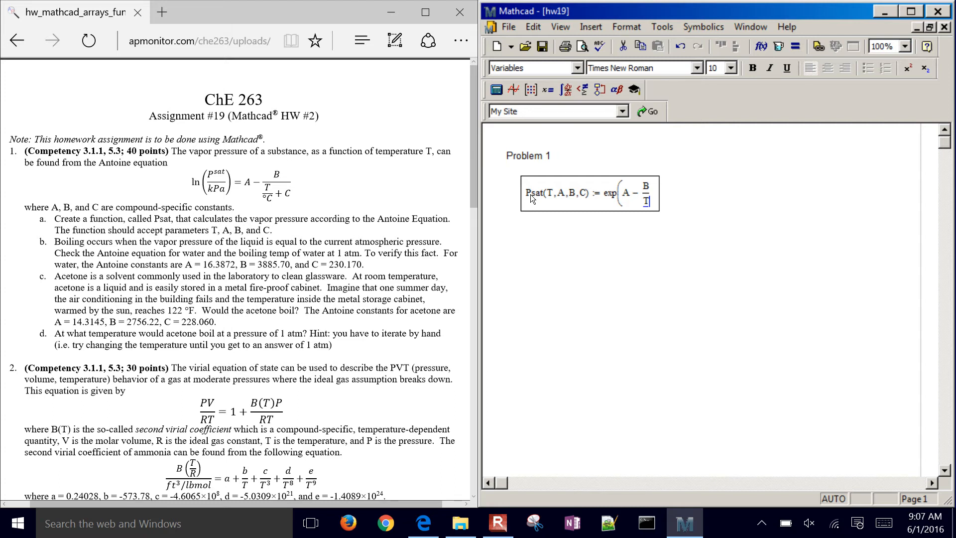
pyautogui.press('BackSpace')
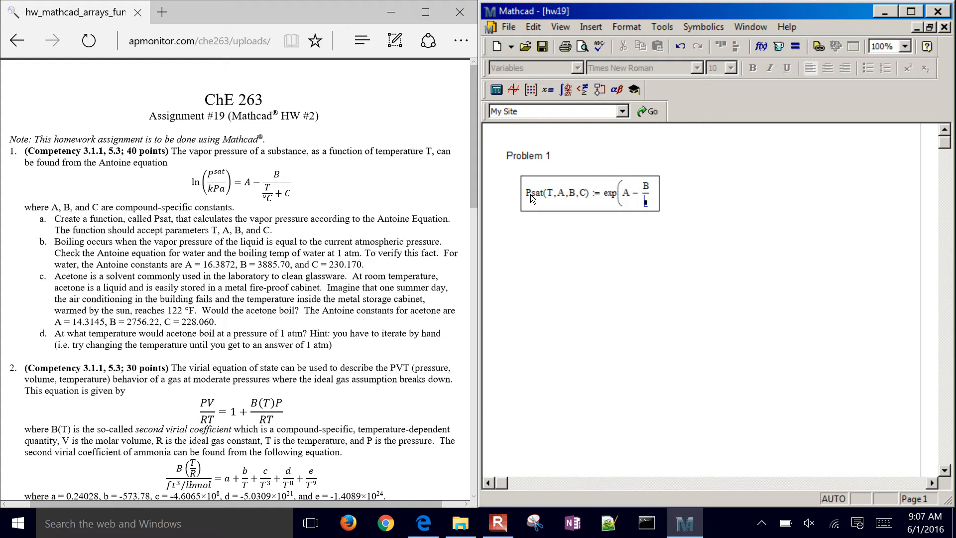
pyautogui.write('T ')
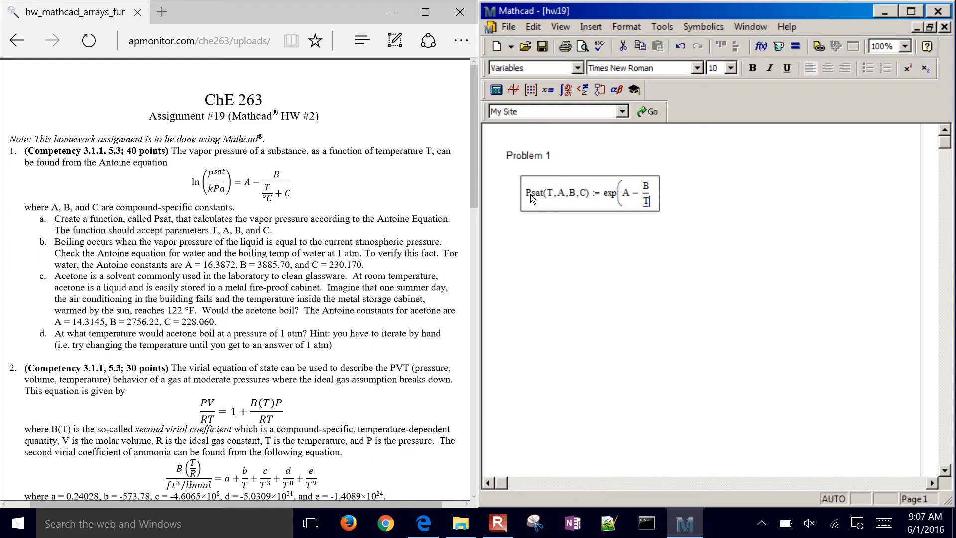
pyautogui.write('+ C')
pyautogui.press('space')
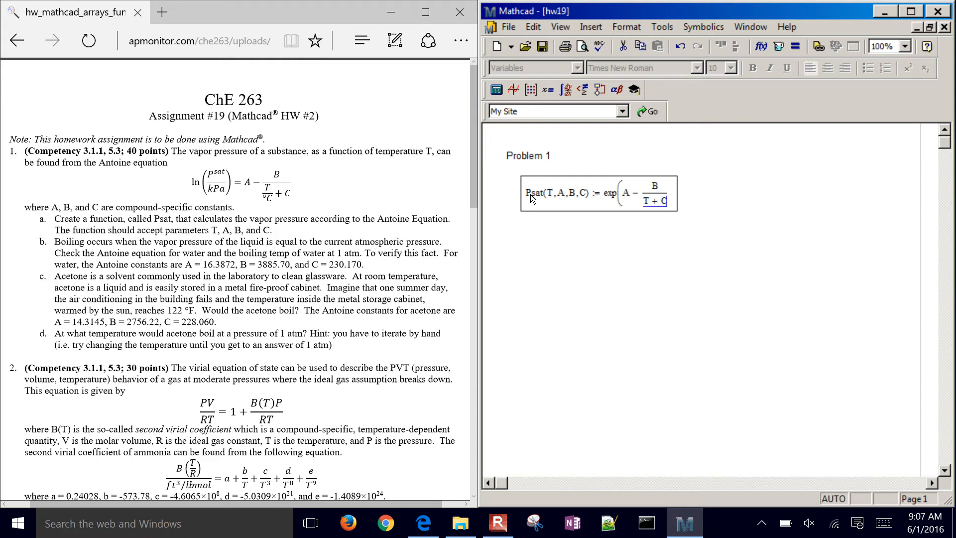
pyautogui.press('space')
pyautogui.press('space')
pyautogui.press('Return')
pyautogui.press('Return')
pyautogui.press('Return')
pyautogui.press('Return')
pyautogui.press('Up')
pyautogui.press('Up')
pyautogui.press('Up')
pyautogui.press('Up')
pyautogui.press('Left')
pyautogui.press('Left')
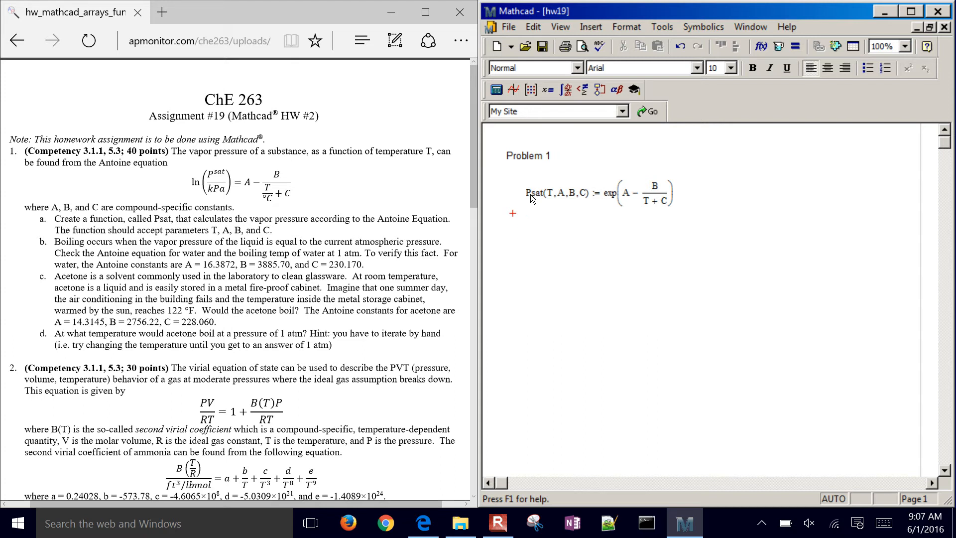
# Multiply the whole exponential in the Psat definition by the unit kPa
pyautogui.click(671, 196)
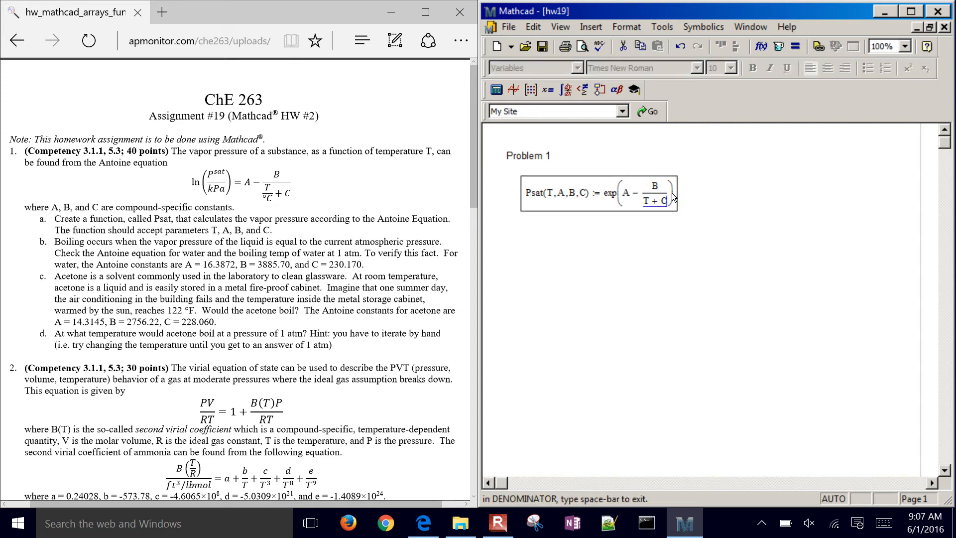
pyautogui.press('space')
pyautogui.press('space')
pyautogui.write('*k')
pyautogui.write('P')
pyautogui.write('a')
pyautogui.click(658, 250)
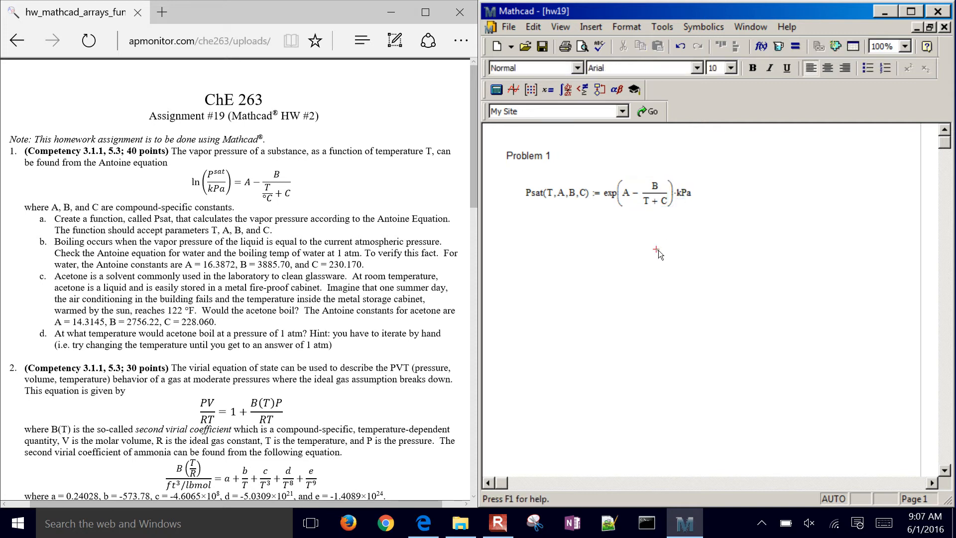
# Replace T in the Psat denominator with T/K - 273.15 to convert kelvin to degrees Celsius
pyautogui.click(646, 203)
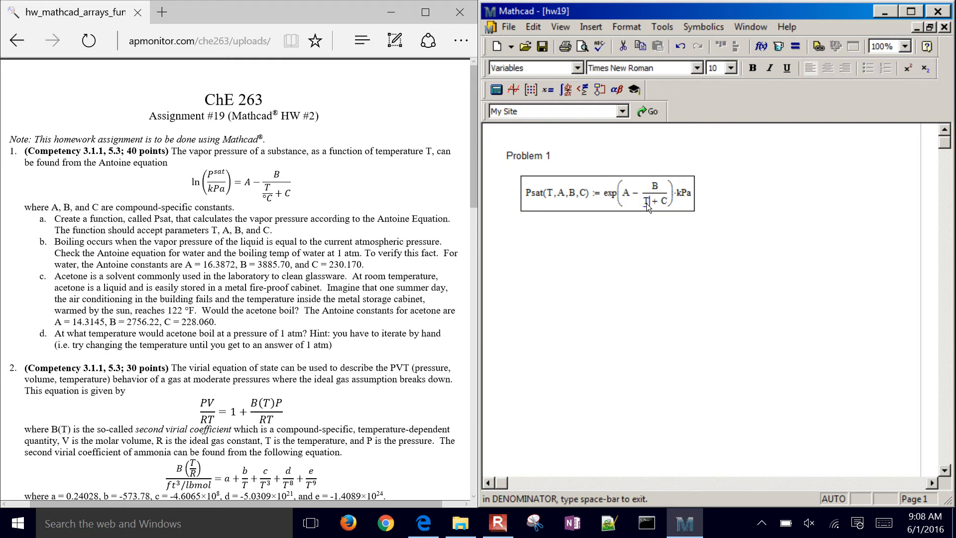
pyautogui.write('/K')
pyautogui.press('space')
pyautogui.write('- 273.15')
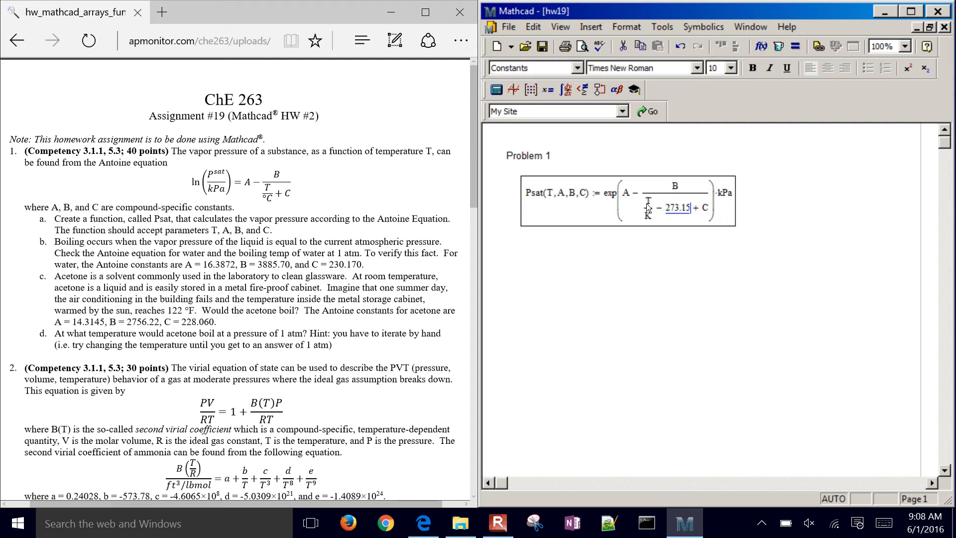
pyautogui.click(693, 250)
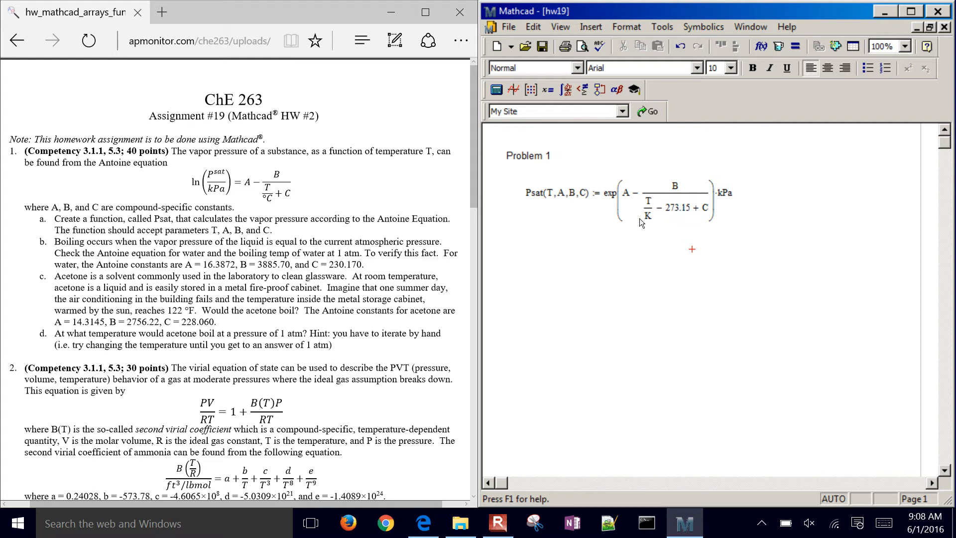
pyautogui.click(680, 206)
pyautogui.press('Return')
pyautogui.click(686, 210)
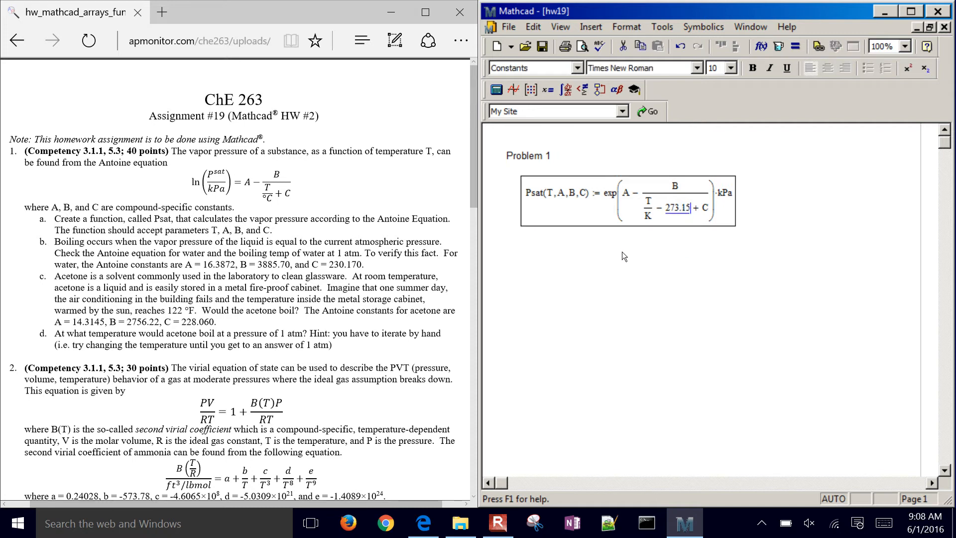
# Evaluate Psat(100,16.3872,3885.70,230.170) for water below the function definition
pyautogui.click(532, 277)
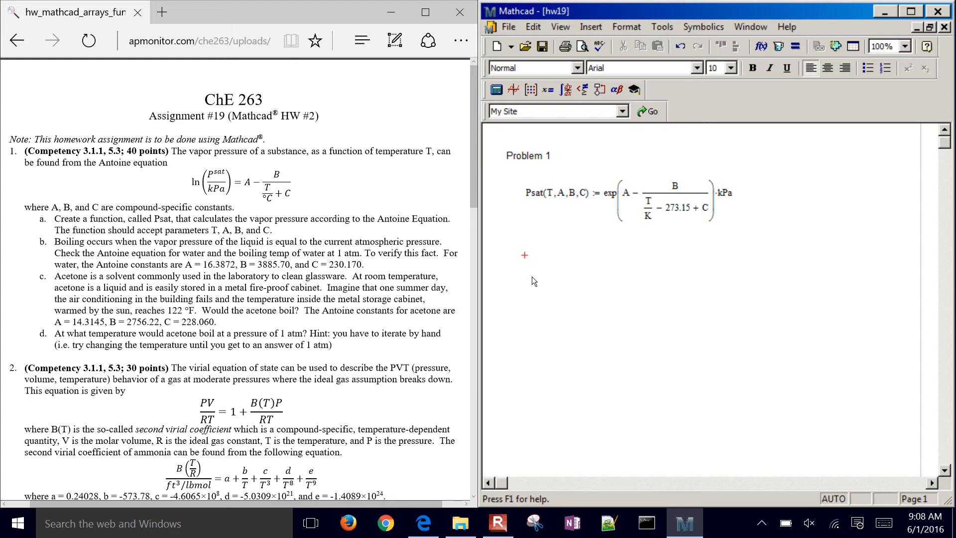
pyautogui.write('Psat(')
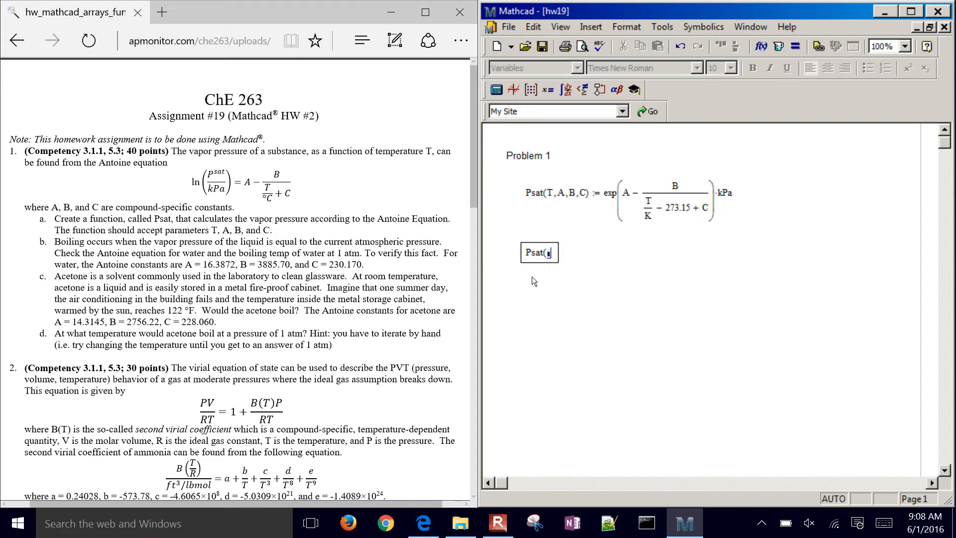
pyautogui.write('1')
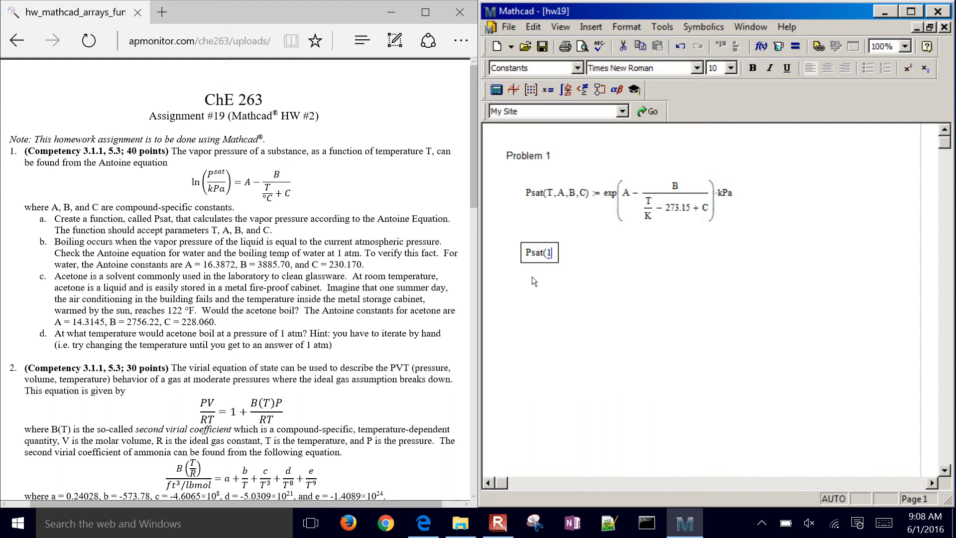
pyautogui.write('00,')
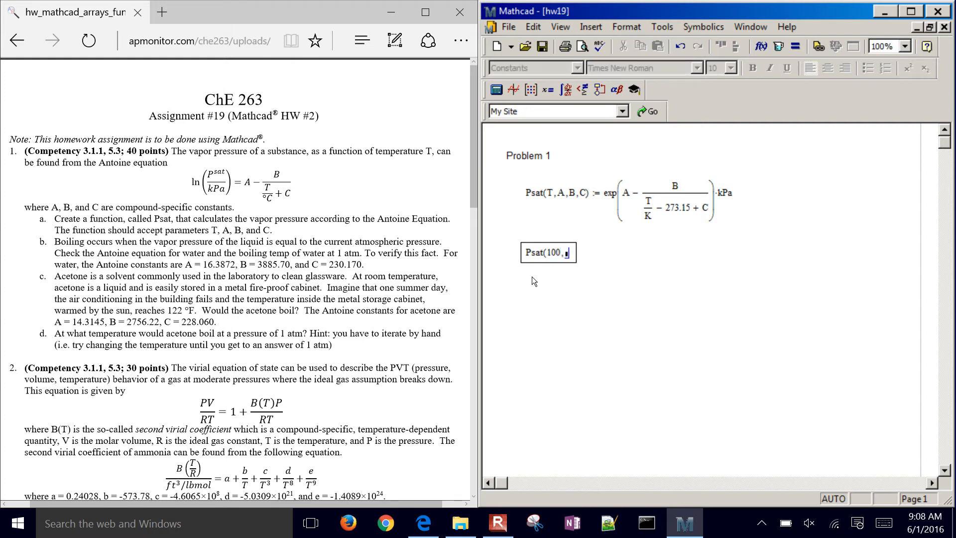
pyautogui.write('16.')
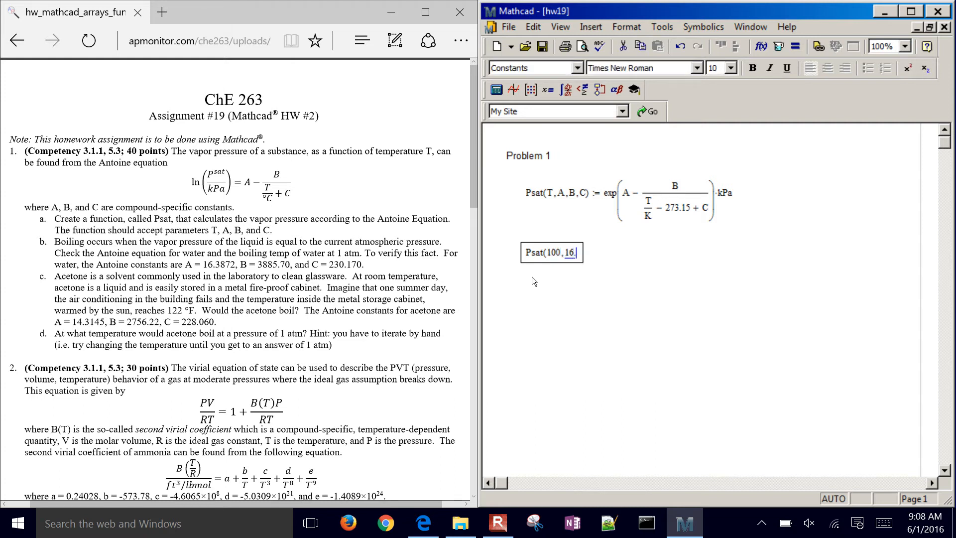
pyautogui.write('3872,3885')
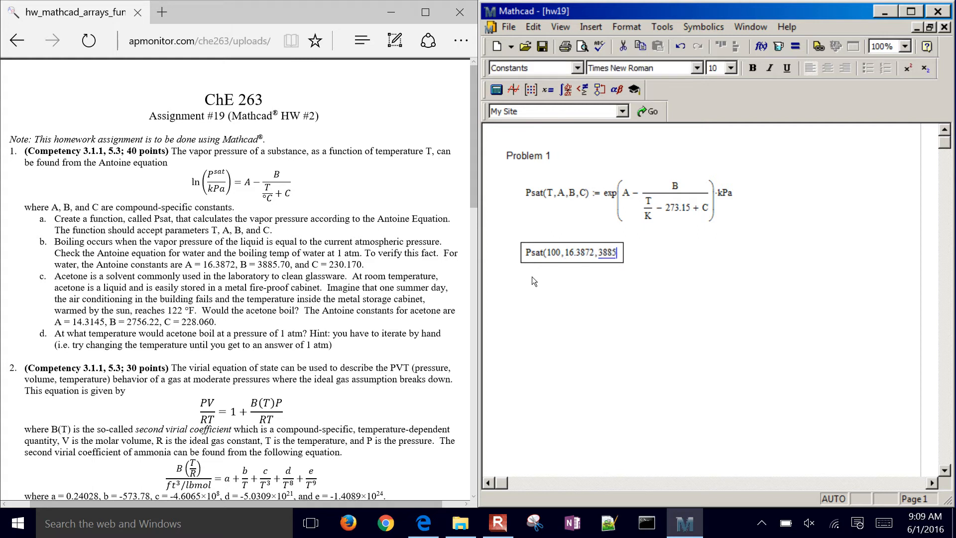
pyautogui.write('.70,')
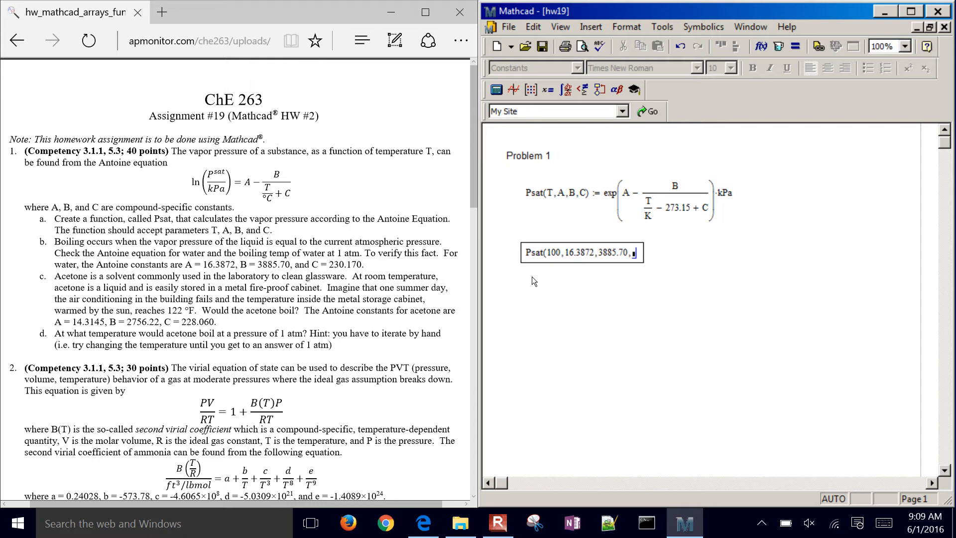
pyautogui.write('230.1')
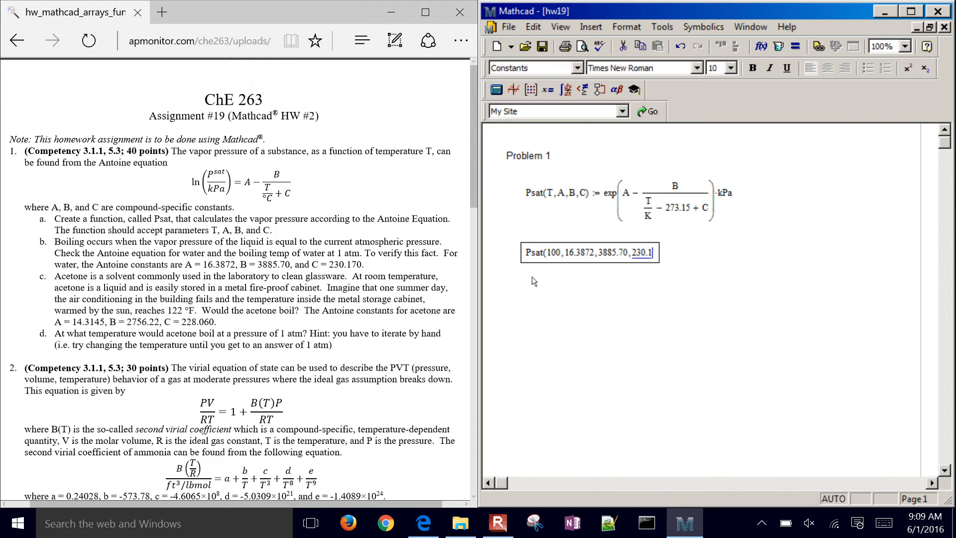
pyautogui.write('70) =')
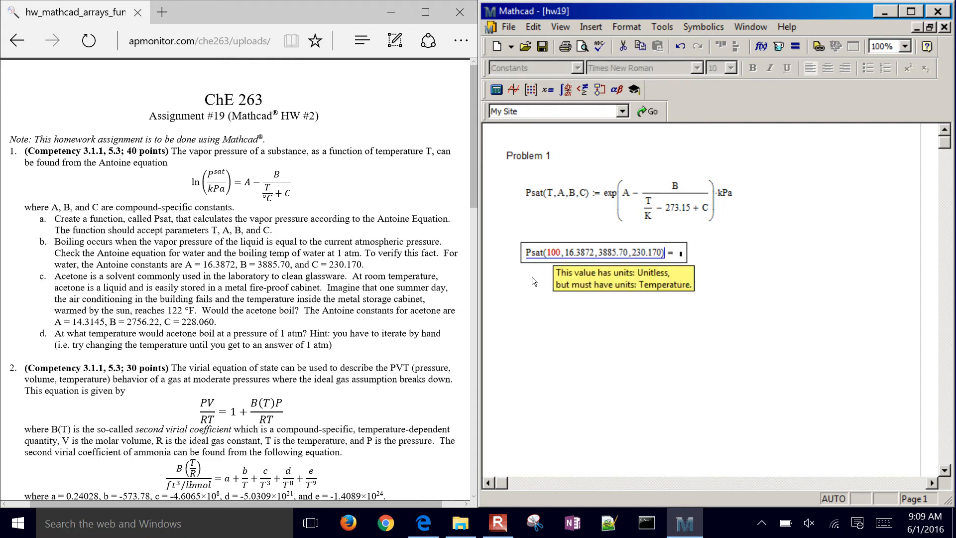
# Replace the temperature argument of the water evaluation with 373.15·K
pyautogui.click(553, 256)
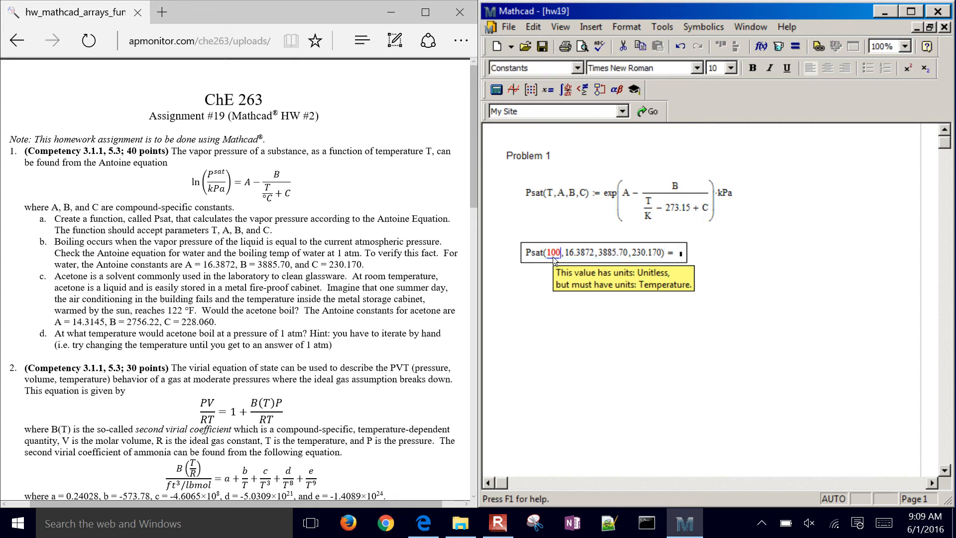
pyautogui.press('BackSpace')
pyautogui.press('BackSpace')
pyautogui.press('BackSpace')
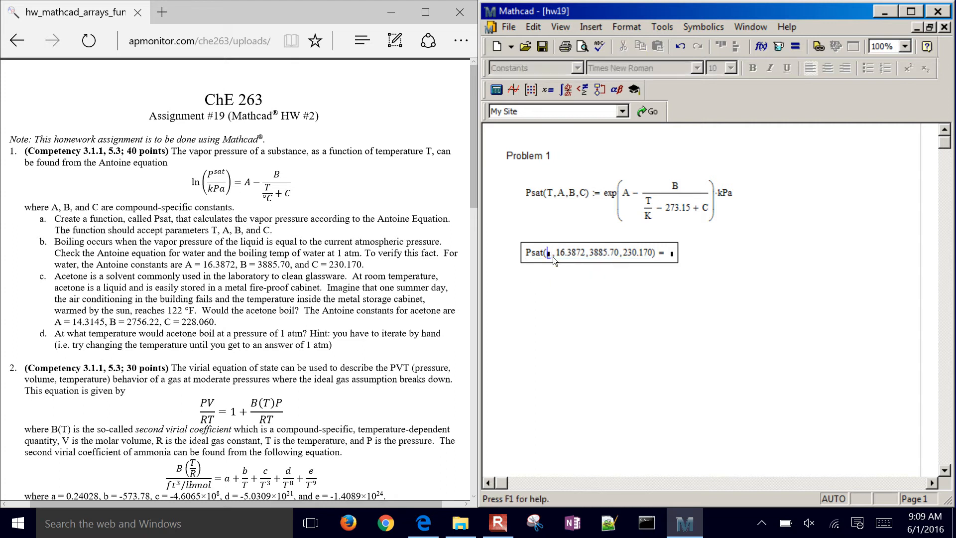
pyautogui.write('373.15')
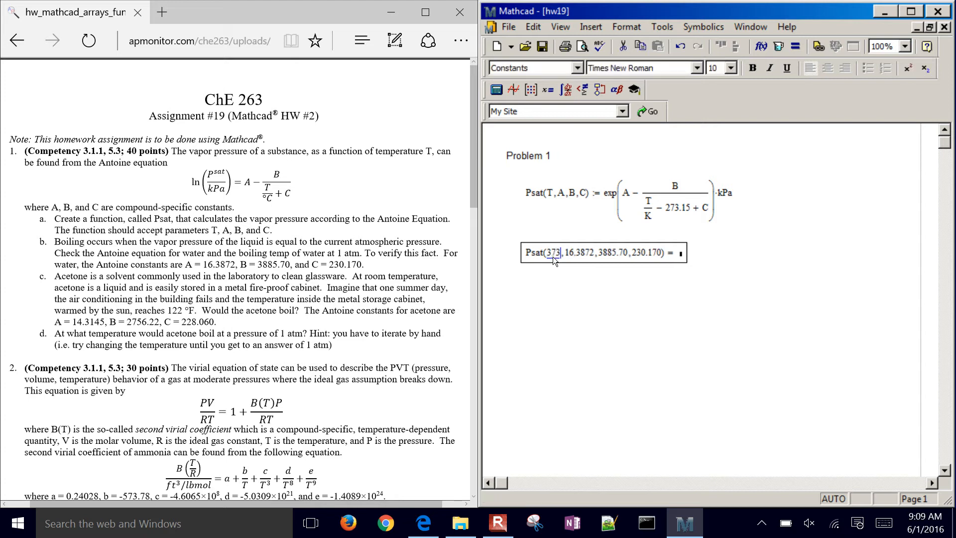
pyautogui.write('*K')
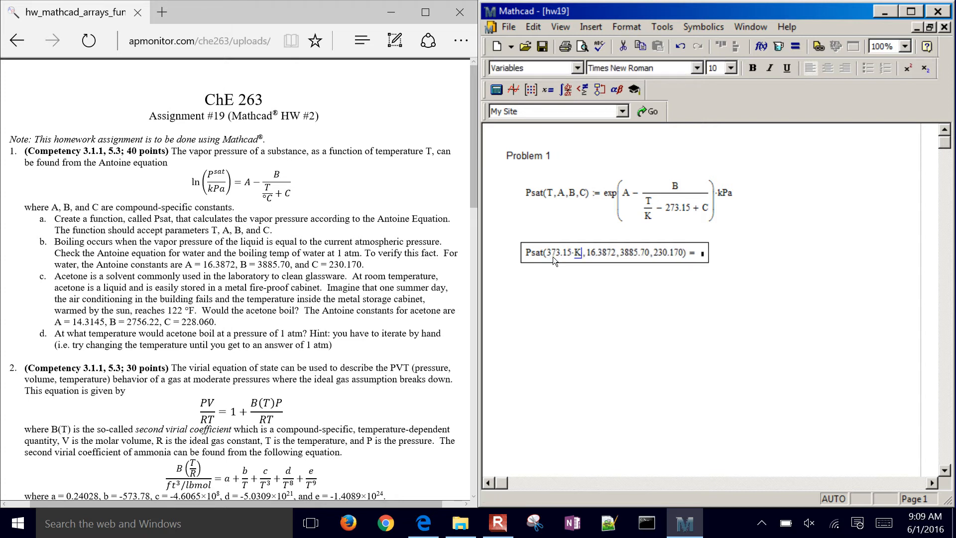
pyautogui.press('Return')
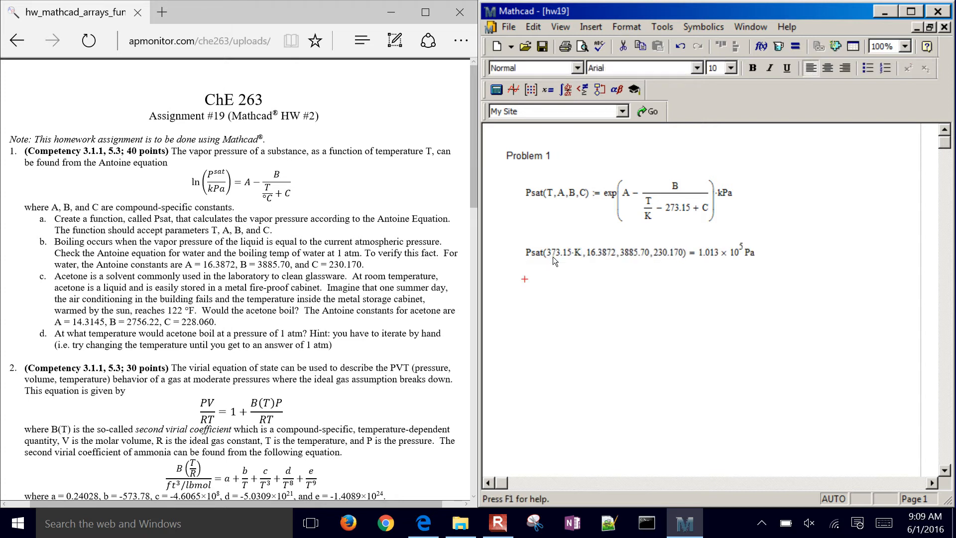
# Display the water vapor pressure result in atm
pyautogui.click(712, 255)
pyautogui.click(758, 256)
pyautogui.write('atm')
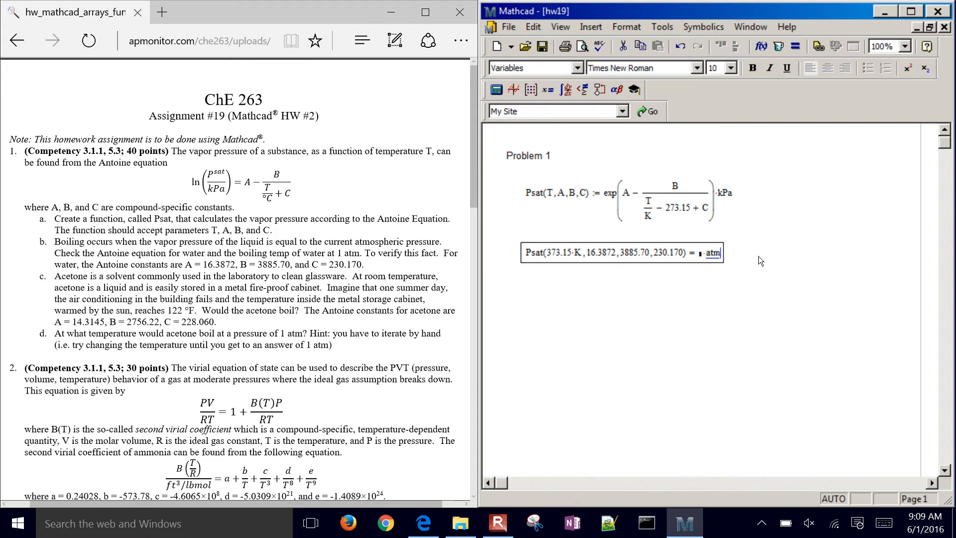
pyautogui.press('Return')
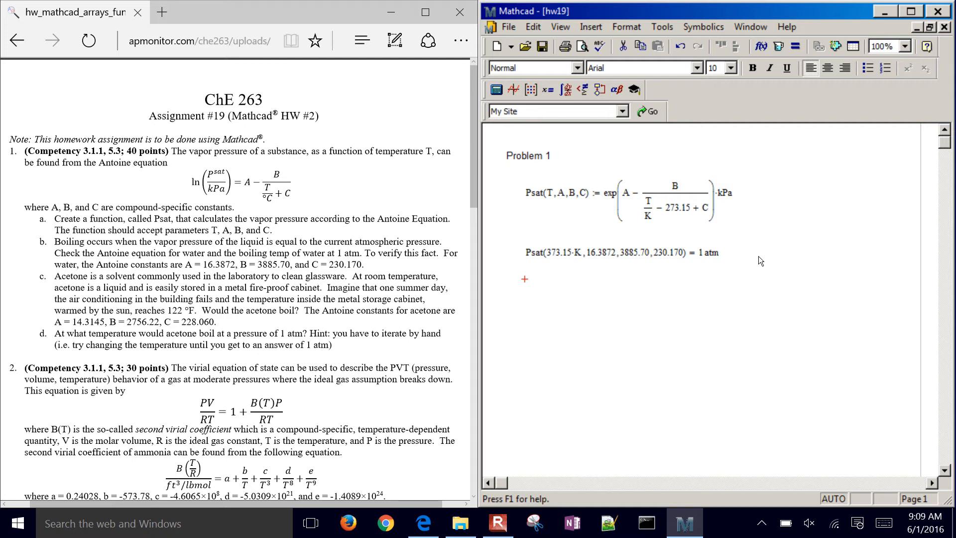
# Begin a second Psat call below the water evaluation, inserting the Degrees Fahrenheit (function) unit as its first argument
pyautogui.press('Return')
pyautogui.write('P')
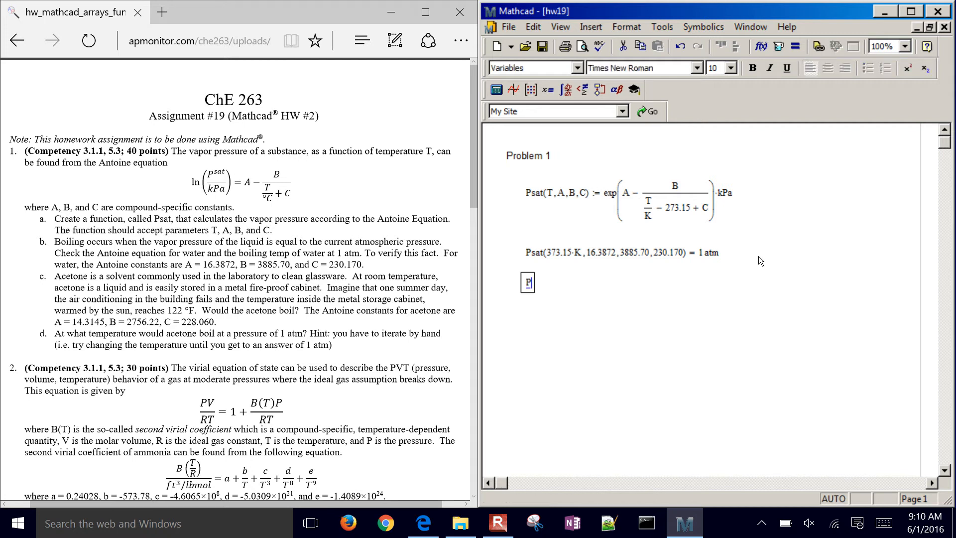
pyautogui.write('sat(')
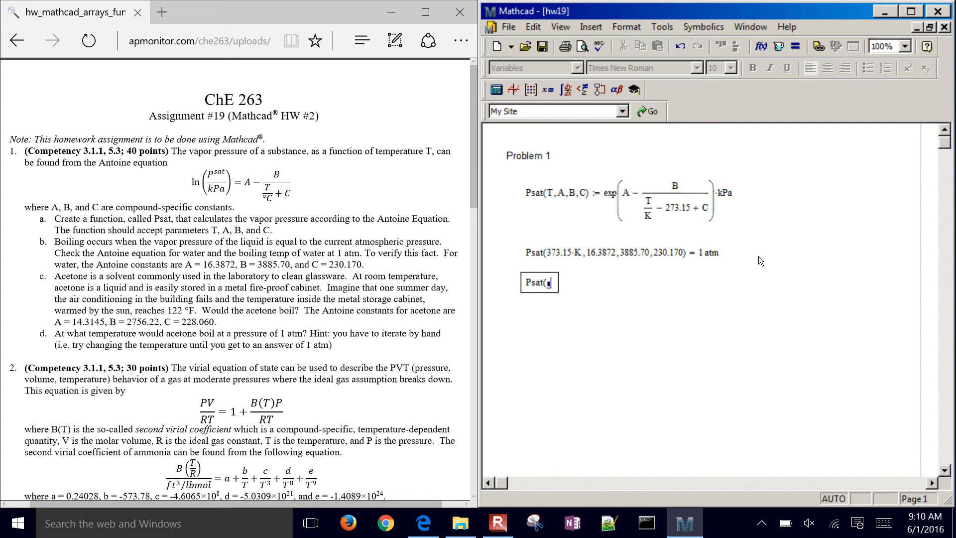
pyautogui.click(782, 46)
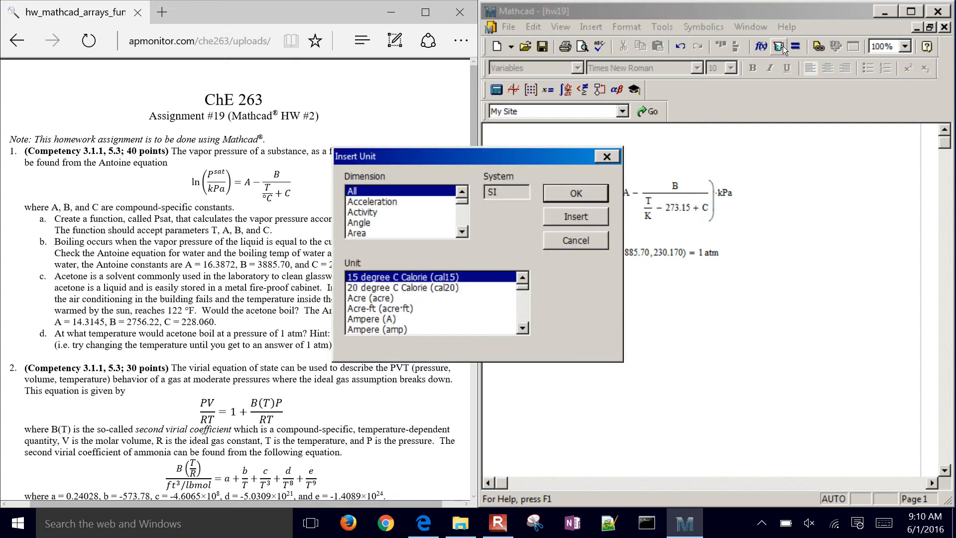
pyautogui.scroll(-10, 466, 221)
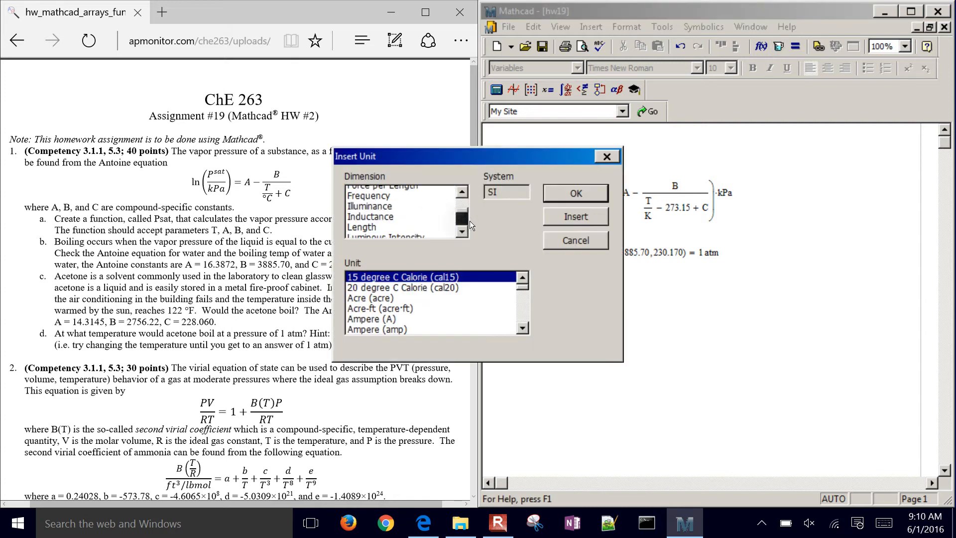
pyautogui.scroll(-2, 468, 224)
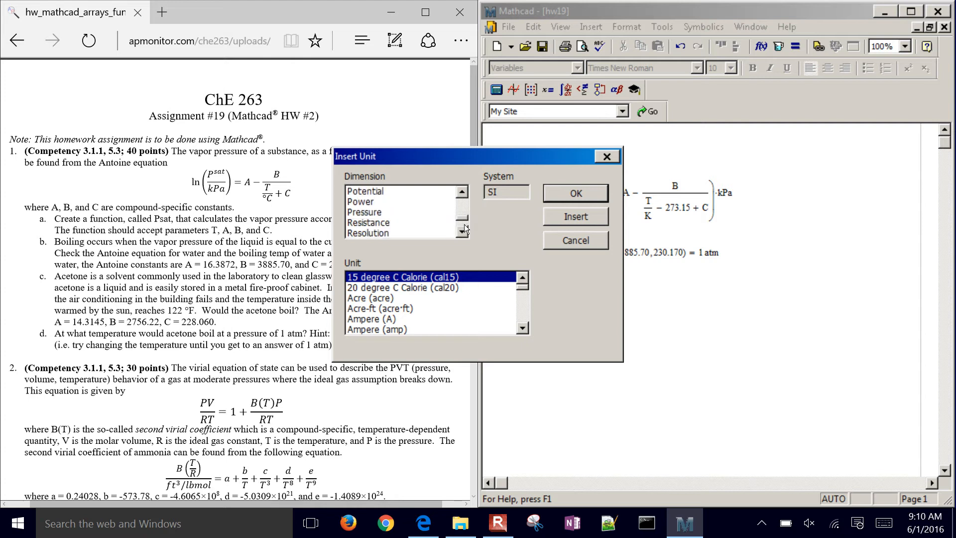
pyautogui.scroll(-3, 465, 232)
pyautogui.click(402, 222)
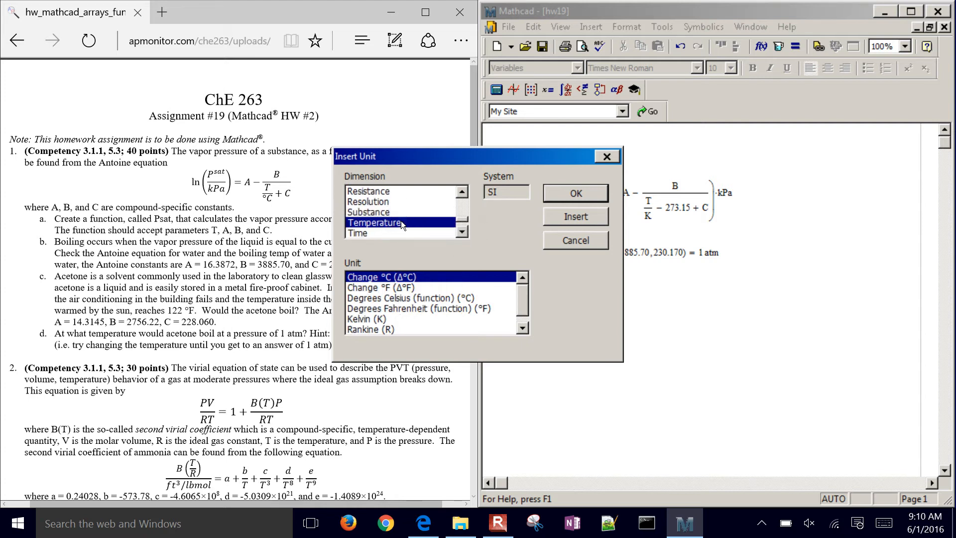
pyautogui.click(450, 308)
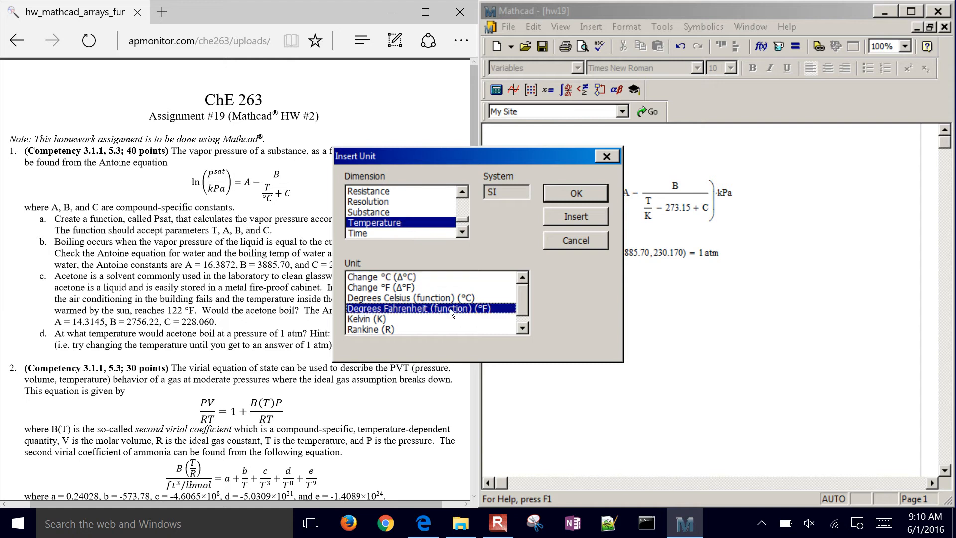
pyautogui.click(575, 190)
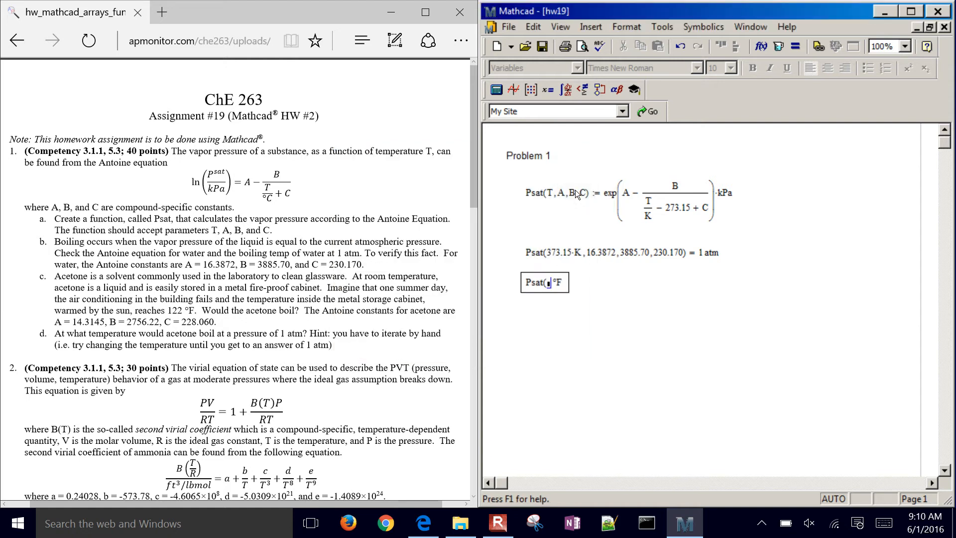
# Complete the acetone call as Psat(122 °F, 14.3145, 2756.22, 228.060) and evaluate it
pyautogui.write('122')
pyautogui.press('Right')
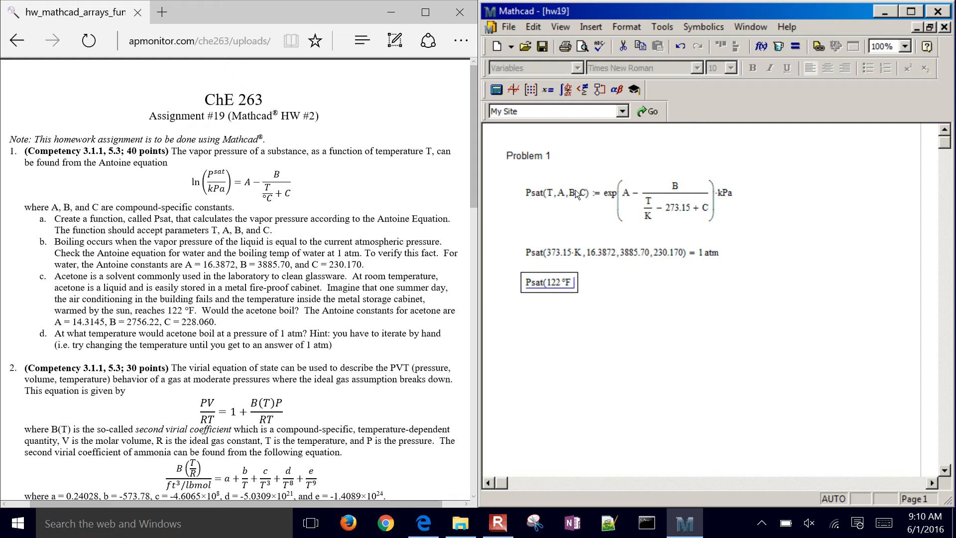
pyautogui.write(',')
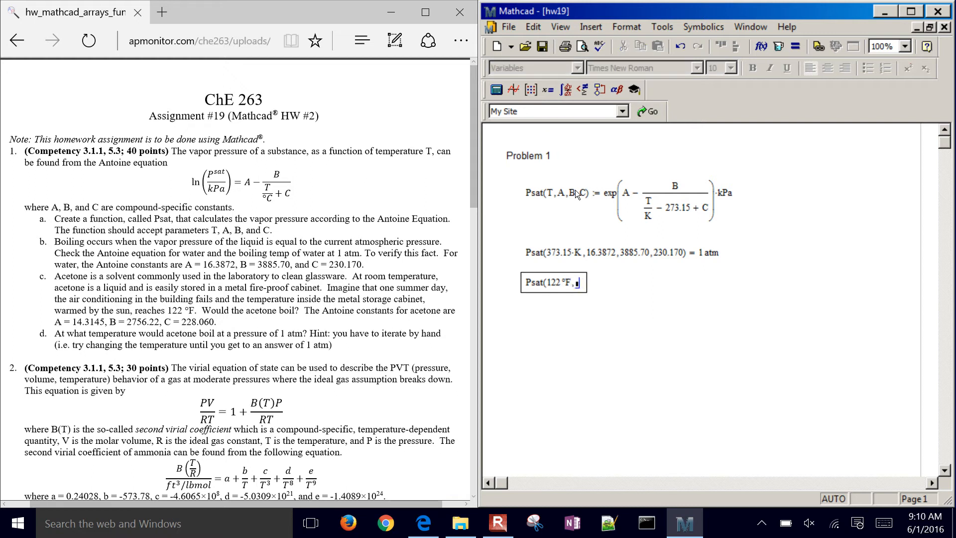
pyautogui.write('14.312')
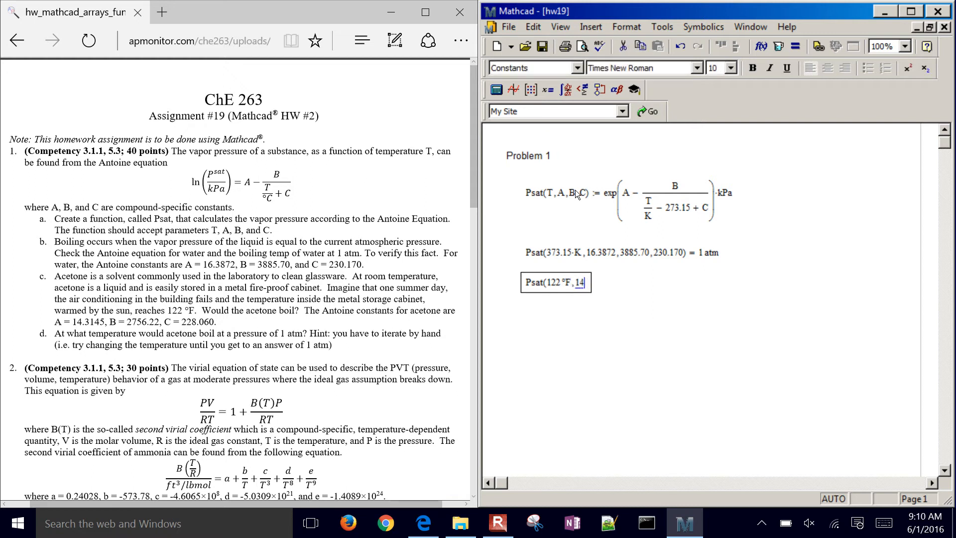
pyautogui.write('45,2756')
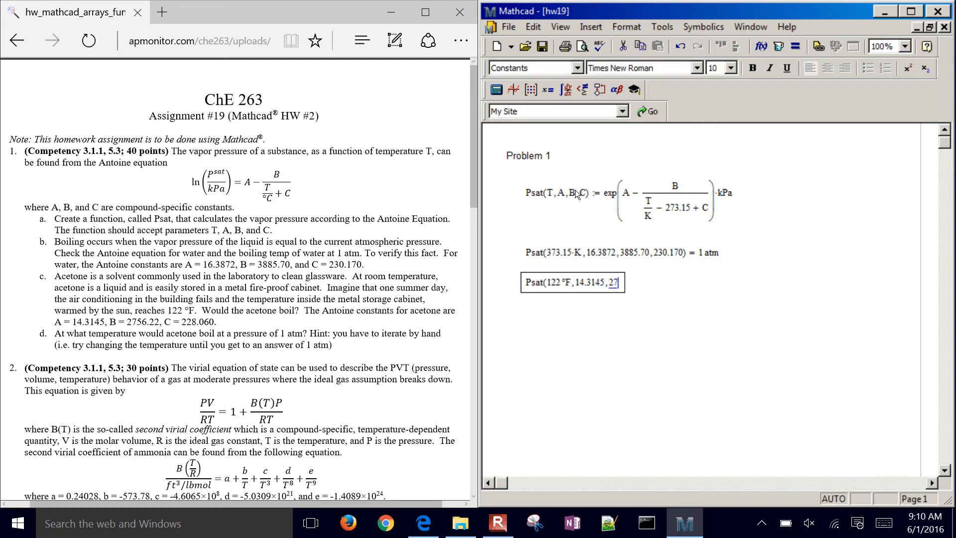
pyautogui.write('.22,')
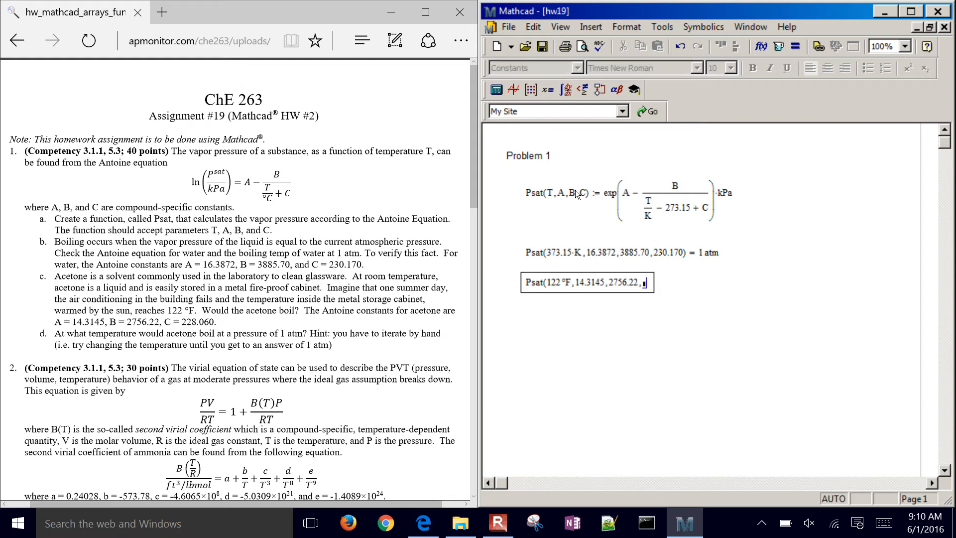
pyautogui.write('228.060)')
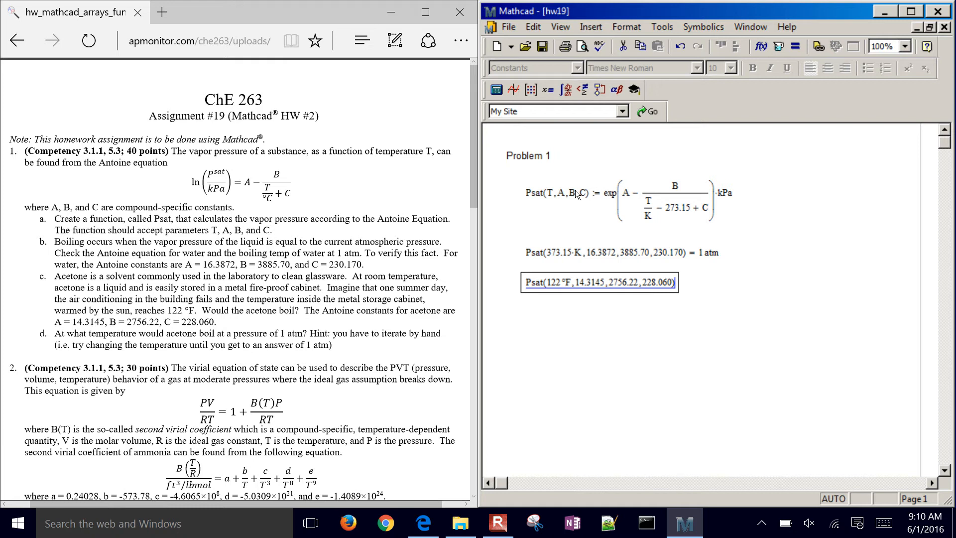
pyautogui.write('= 8.163 × 10^4·Pa')
# Display the acetone vapor pressure result in atm
pyautogui.click(748, 283)
pyautogui.write('atm')
pyautogui.press('Return')
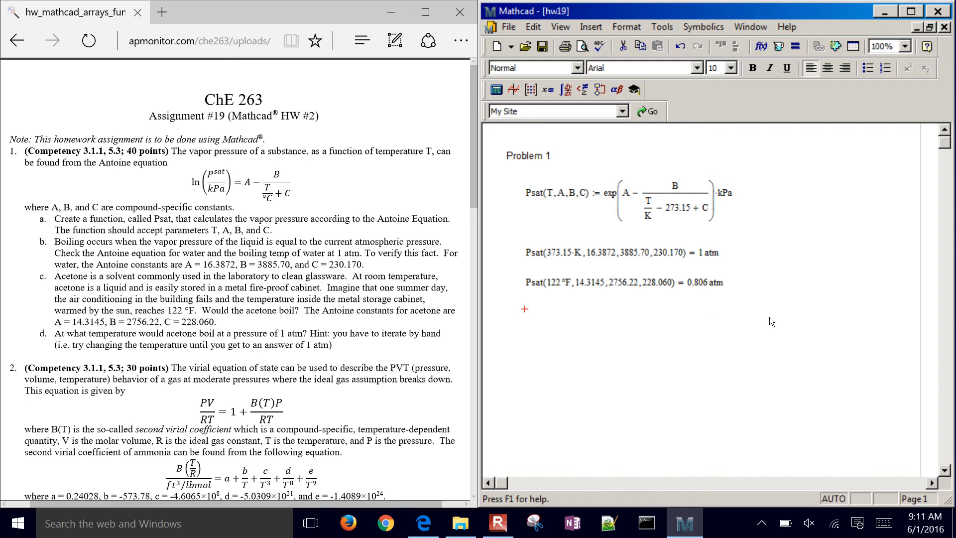
# Copy the acetone Psat evaluation and paste the duplicate below the original
pyautogui.moveTo(769, 317); pyautogui.dragTo(669, 276)
pyautogui.hotkey('ctrl', 'c')
pyautogui.click(520, 314)
pyautogui.hotkey('ctrl', 'v')
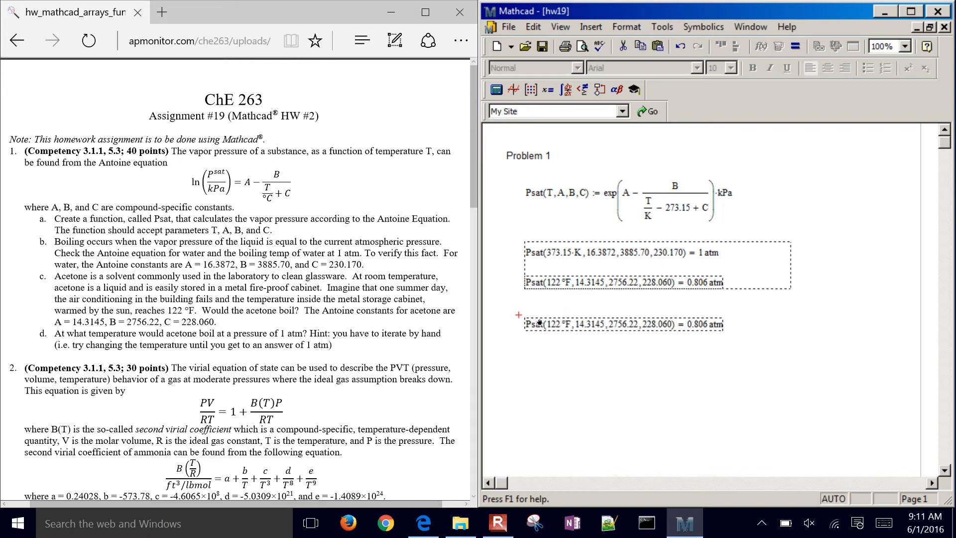
pyautogui.click(570, 378)
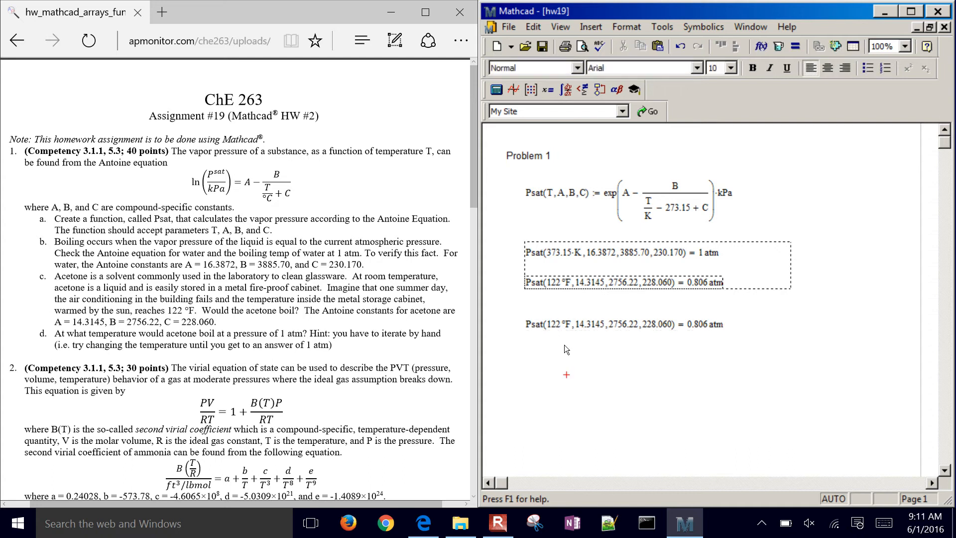
pyautogui.click(559, 324)
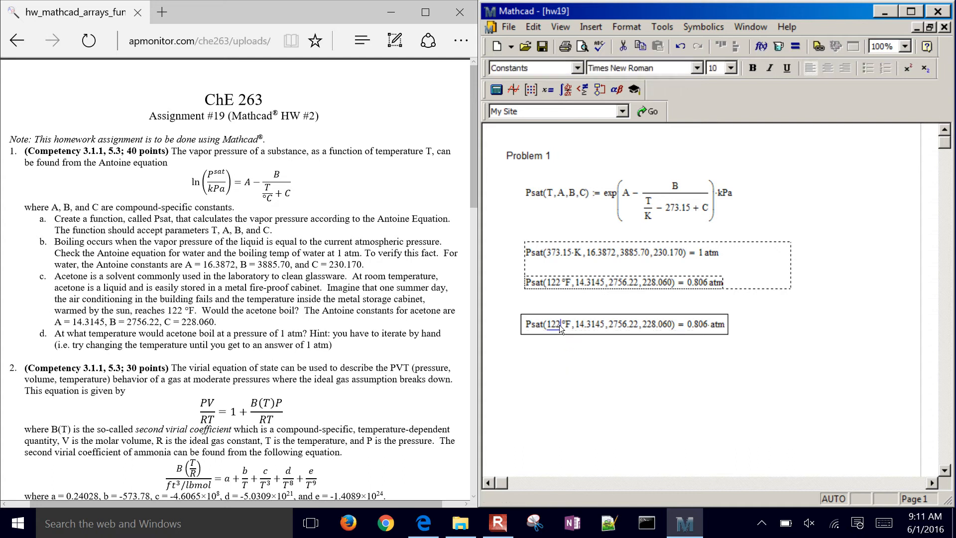
pyautogui.click(522, 364)
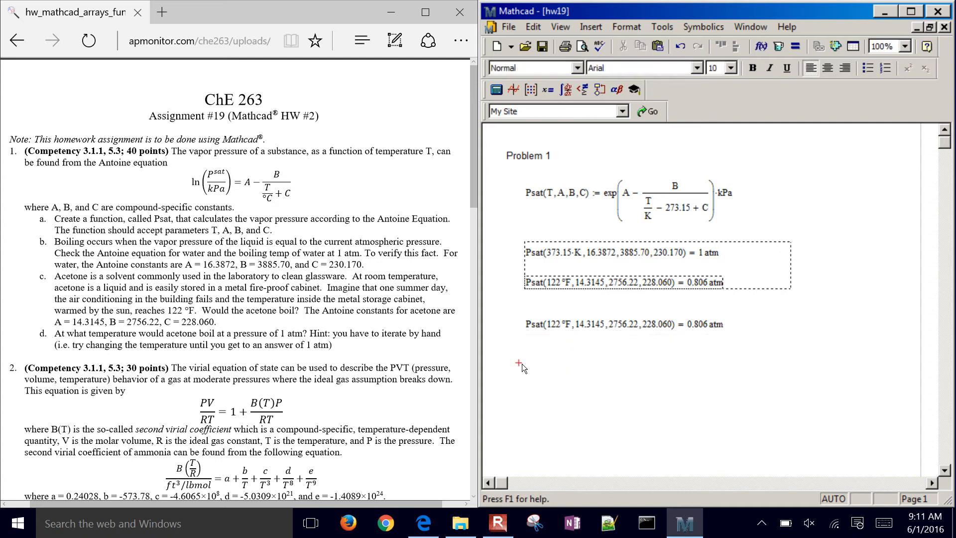
# Paste two more copies of the acetone Psat evaluation and stack them closely beneath the first copy
pyautogui.hotkey('ctrl', 'v')
pyautogui.moveTo(539, 365); pyautogui.dragTo(537, 339)
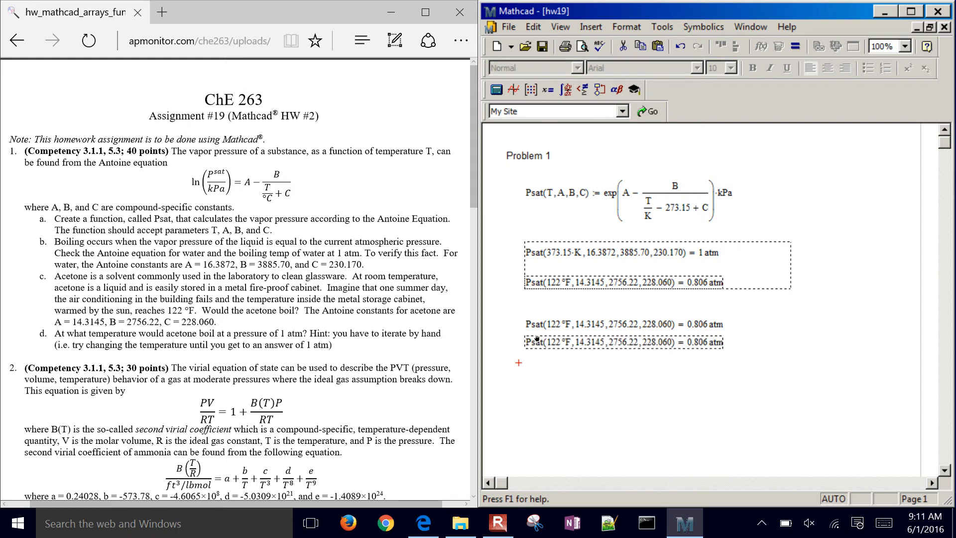
pyautogui.click(543, 381)
pyautogui.click(515, 366)
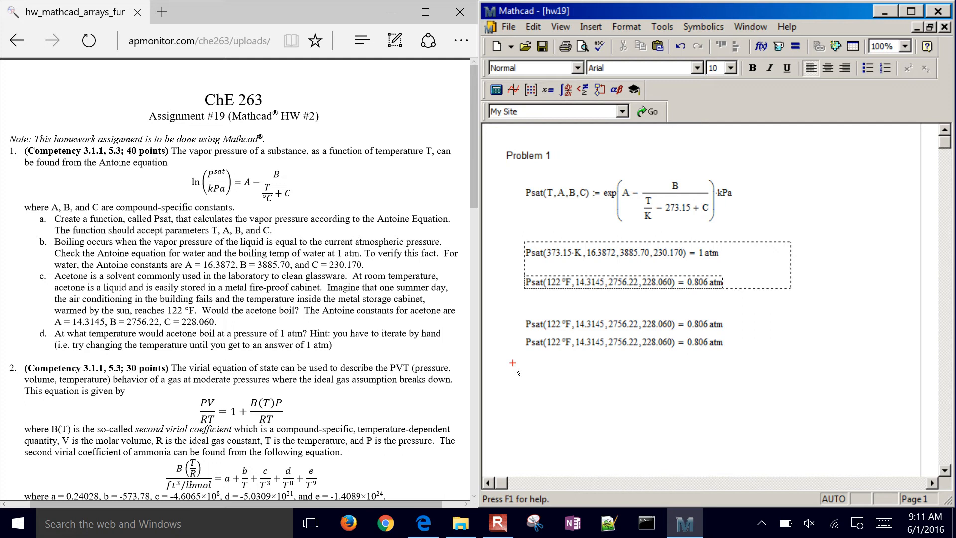
pyautogui.hotkey('ctrl', 'v')
pyautogui.moveTo(534, 367); pyautogui.dragTo(540, 356)
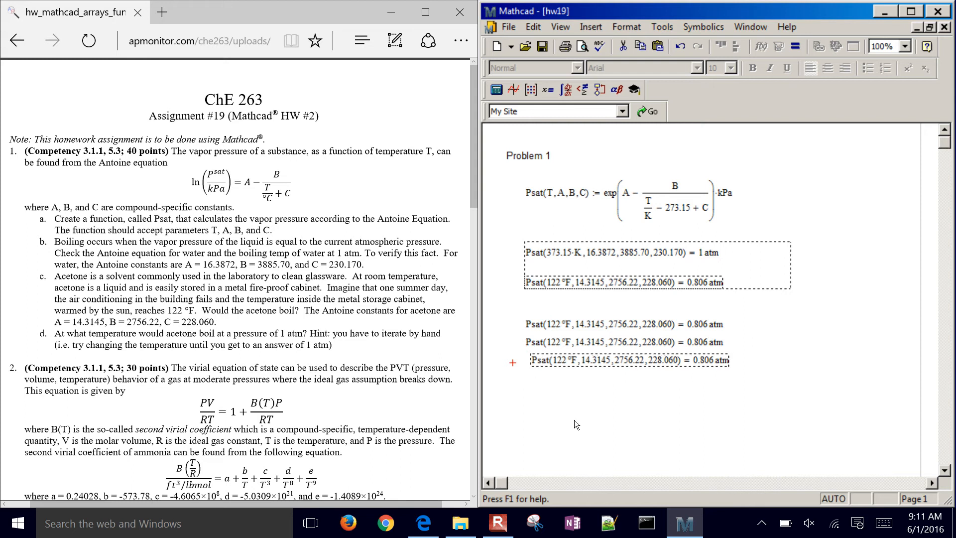
# Align the three copied acetone evaluations vertically and move them back in line with the evaluations above
pyautogui.moveTo(596, 411); pyautogui.dragTo(588, 326)
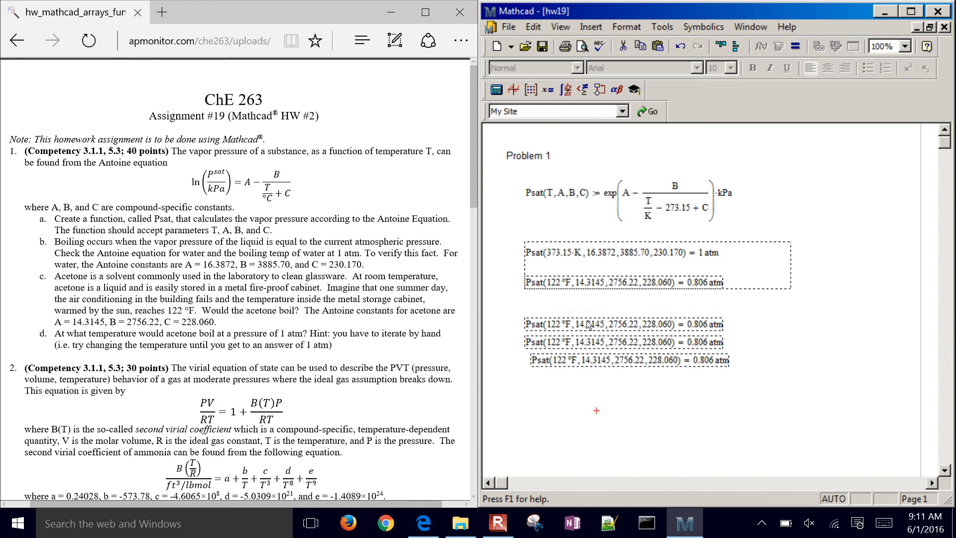
pyautogui.click(736, 46)
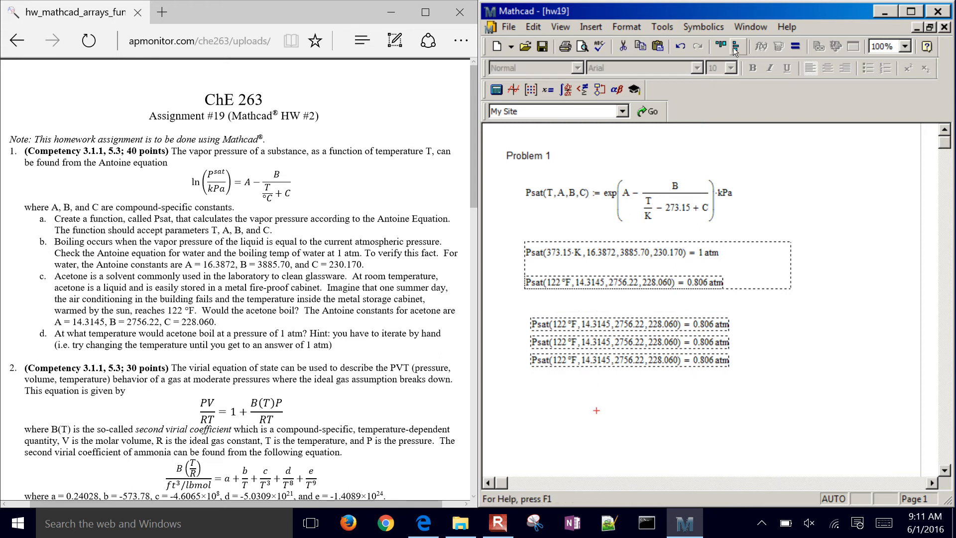
pyautogui.moveTo(641, 326); pyautogui.dragTo(635, 326)
pyautogui.click(609, 405)
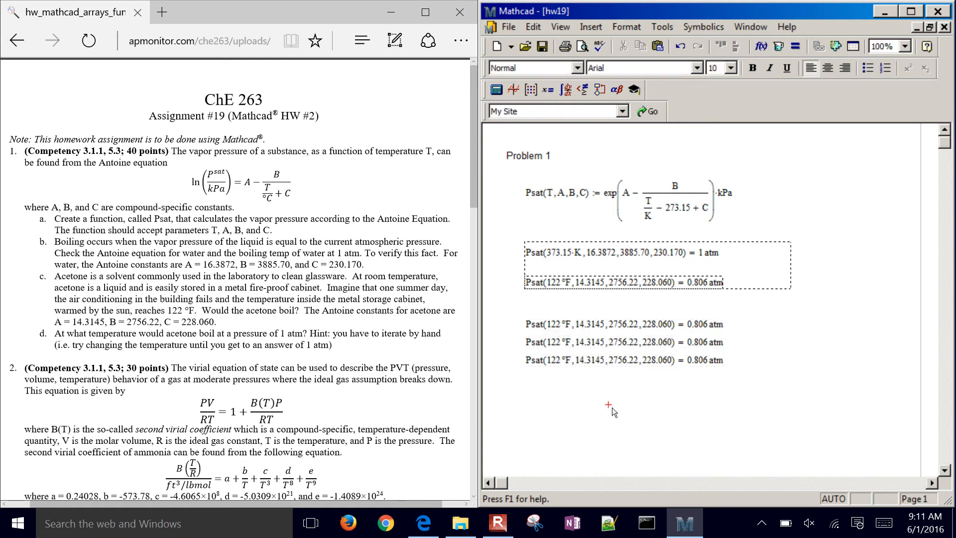
# Set the temperature in the first copied acetone evaluation to 150 °F
pyautogui.click(550, 324)
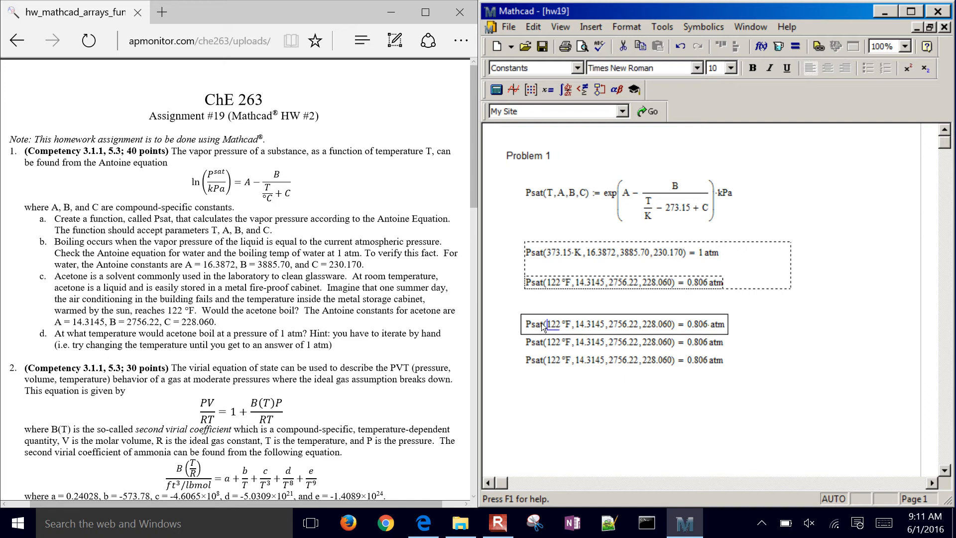
pyautogui.press('Delete')
pyautogui.press('Delete')
pyautogui.write('50')
pyautogui.press('Return')
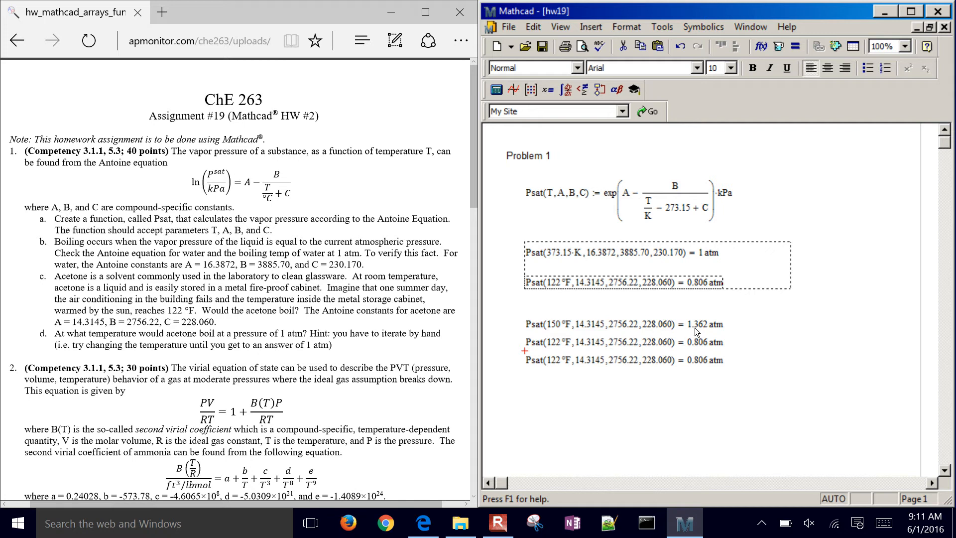
# Set the temperature in the second copied acetone evaluation to 130 °F
pyautogui.click(553, 343)
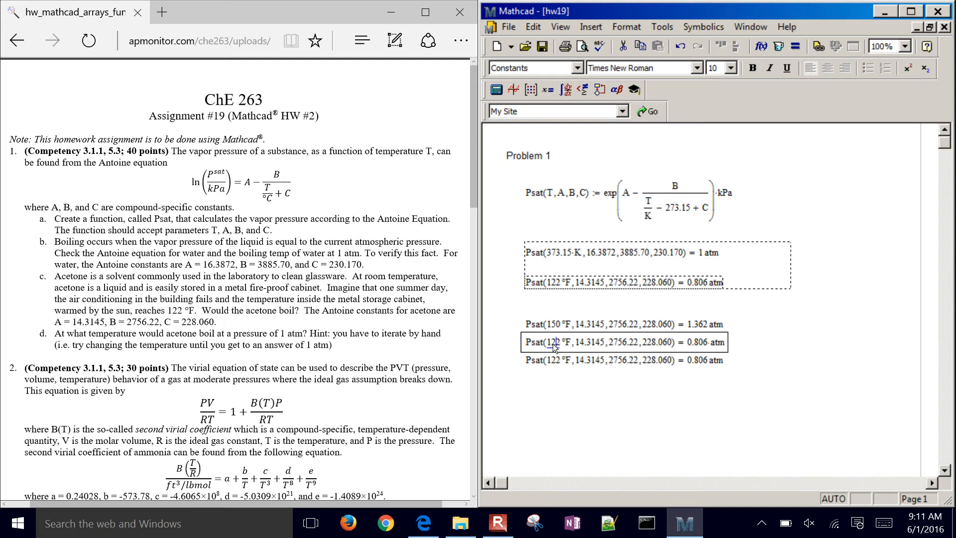
pyautogui.press('BackSpace')
pyautogui.write('30')
pyautogui.press('Right')
pyautogui.press('BackSpace')
pyautogui.press('Return')
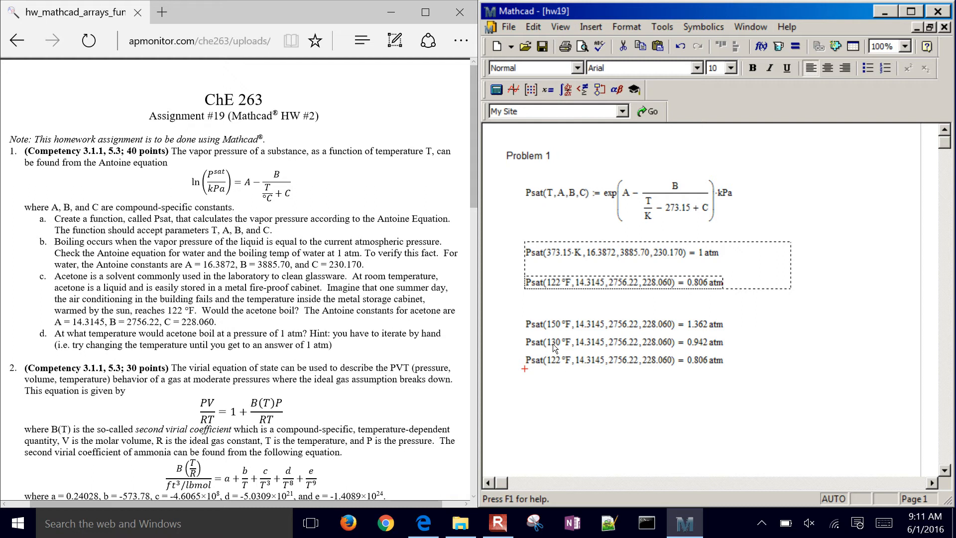
# Try temperatures of 132 °F and 133 °F in the third copied acetone evaluation
pyautogui.click(563, 365)
pyautogui.press('BackSpace')
pyautogui.press('BackSpace')
pyautogui.write('32')
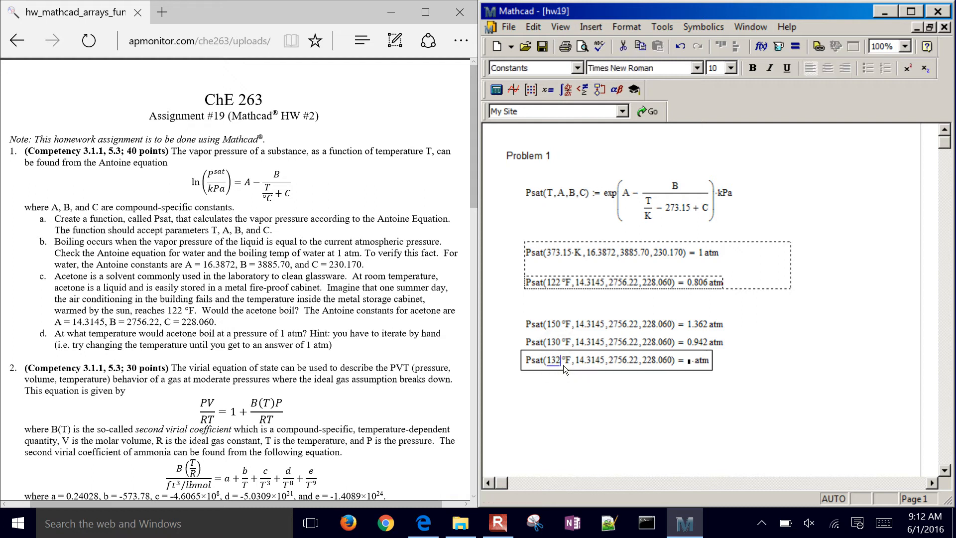
pyautogui.press('Return')
pyautogui.click(563, 366)
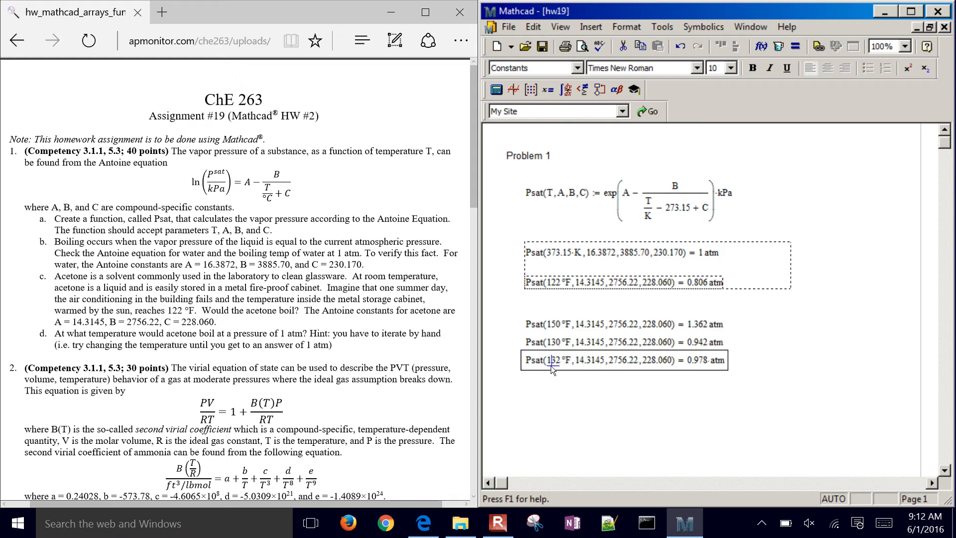
pyautogui.press('BackSpace')
pyautogui.write('3')
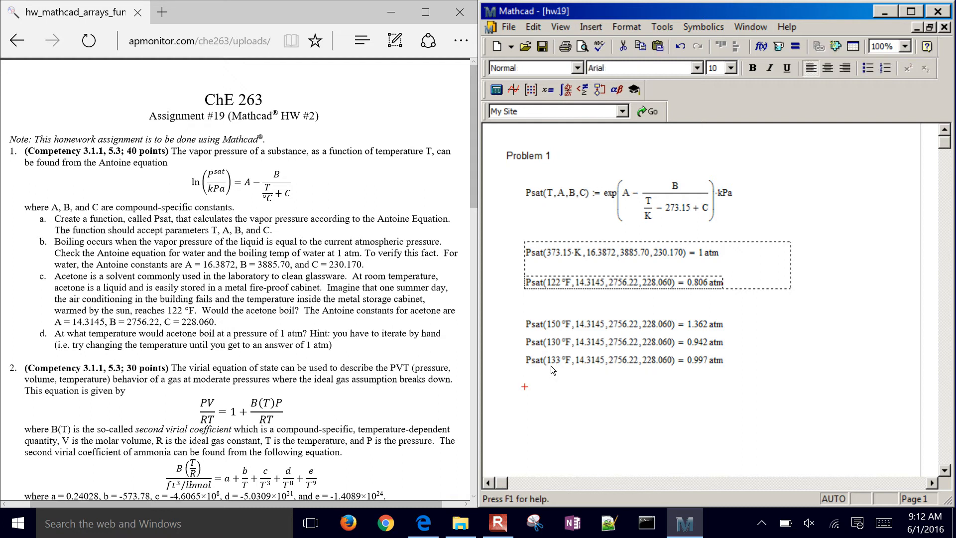
# Try temperatures of 134 °F and 133.5 °F in the third copied acetone evaluation
pyautogui.press('BackSpace')
pyautogui.write('4')
pyautogui.press('Return')
pyautogui.click(551, 364)
pyautogui.press('BackSpace')
pyautogui.write('3.5')
pyautogui.press('Return')
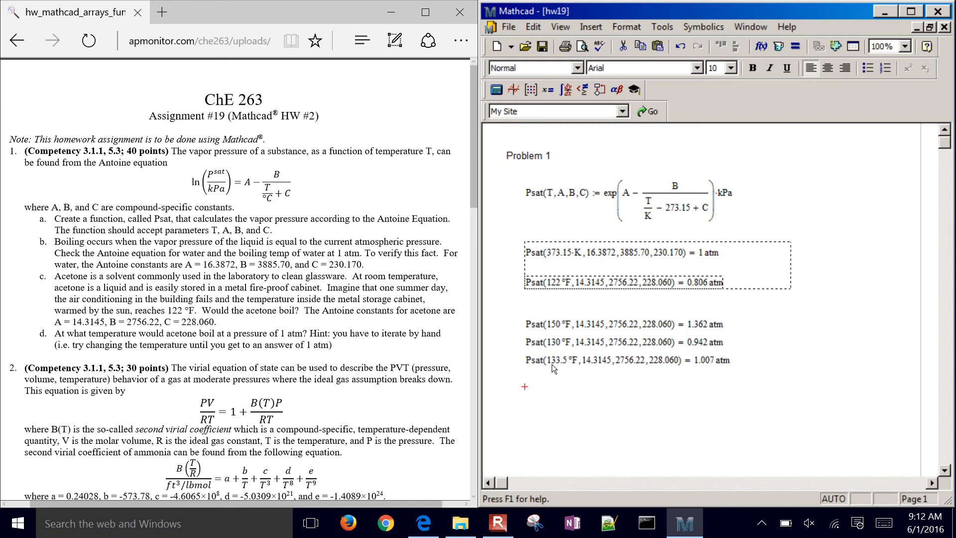
# Try temperatures of 133.4 °F and 133.2 °F in the third copied acetone evaluation
pyautogui.click(562, 363)
pyautogui.press('BackSpace')
pyautogui.write('4')
pyautogui.press('Return')
pyautogui.click(560, 360)
pyautogui.press('BackSpace')
pyautogui.write('2')
pyautogui.press('Return')
# Refine the third acetone evaluation's temperature to 133.1 °F and on to 133.15 °F
pyautogui.click(555, 357)
pyautogui.press('BackSpace')
pyautogui.write('1')
pyautogui.press('Return')
pyautogui.click(561, 360)
pyautogui.write('5')
pyautogui.press('Return')
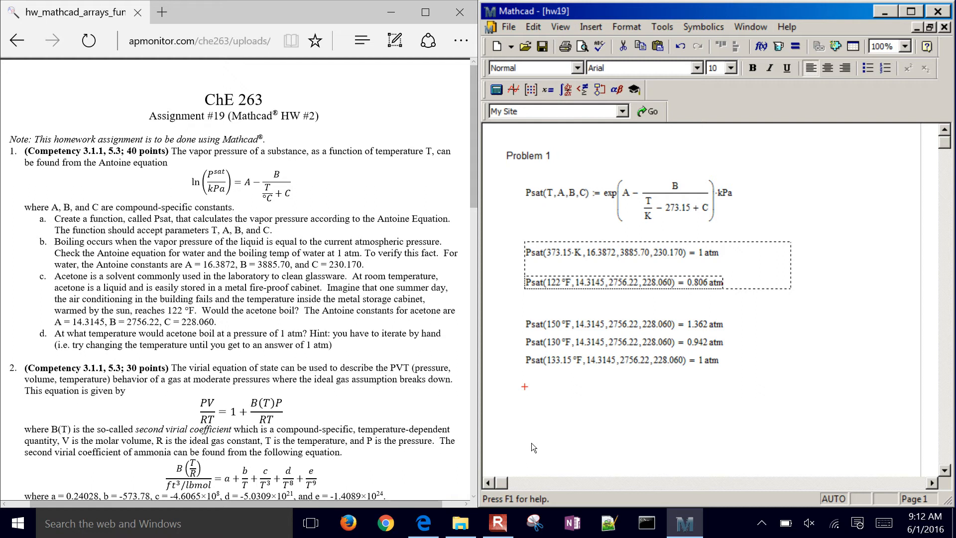
# Add the text heading "Problem 2" below the acetone evaluations, aligned with the Problem 1 heading
pyautogui.click(505, 385)
pyautogui.write('Problem 2')
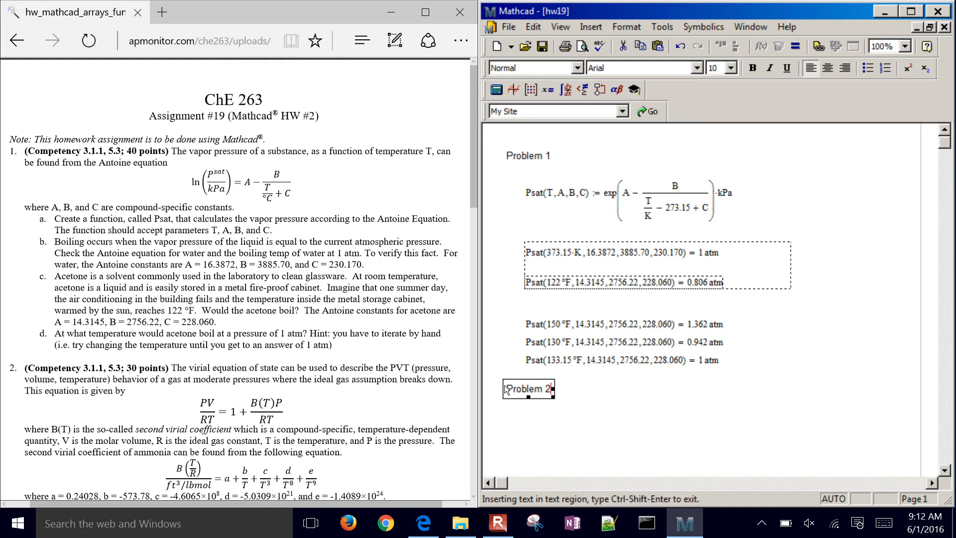
pyautogui.press('Down')
pyautogui.press('Down')
pyautogui.press('Down')
pyautogui.press('Down')
pyautogui.press('Down')
pyautogui.press('Down')
pyautogui.press('Down')
pyautogui.press('Down')
pyautogui.press('Right')
pyautogui.press('Right')
pyautogui.press('Right')
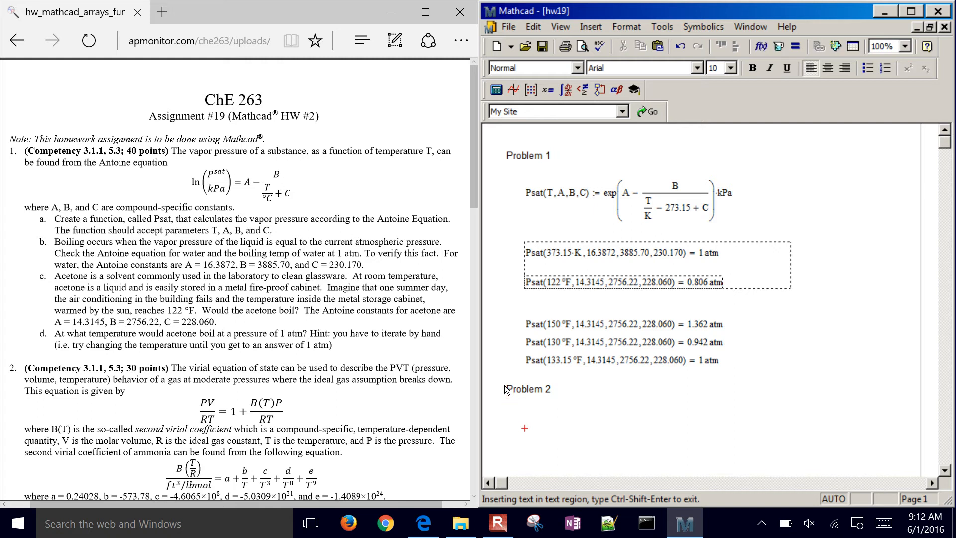
# Define the gas constant R with subscript g as 8.314 J/(mol·K) under the Problem 2 heading
pyautogui.scroll(-5, 236, 279)
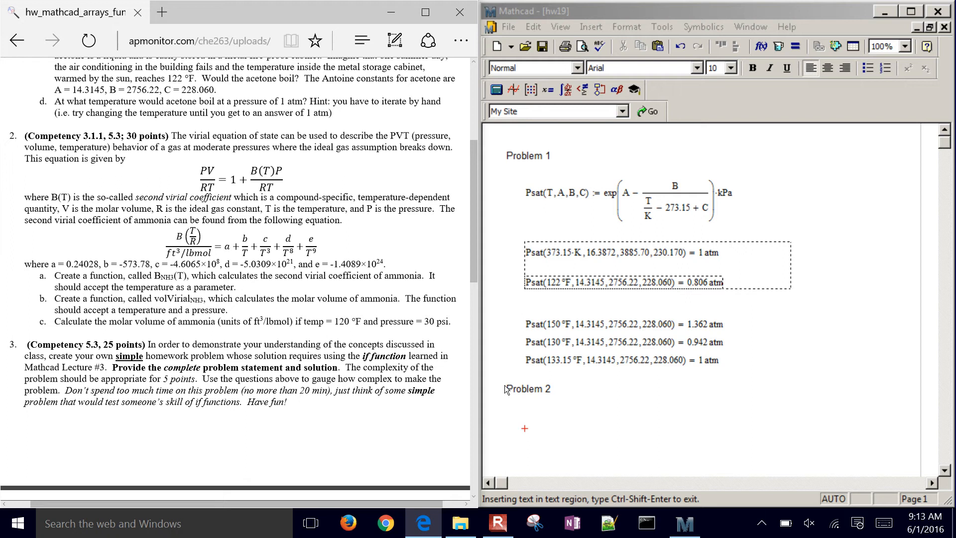
pyautogui.scroll(2, 235, 278)
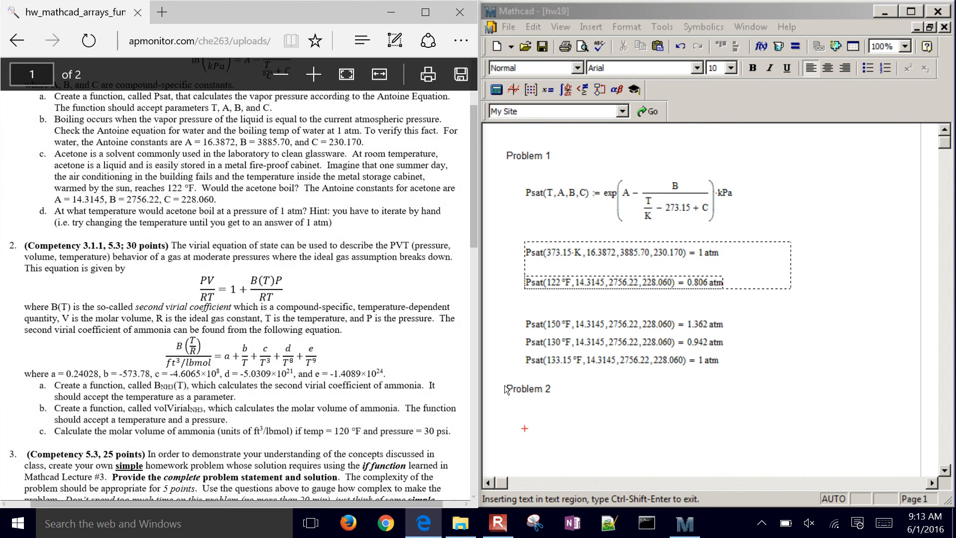
pyautogui.scroll(-1, 235, 279)
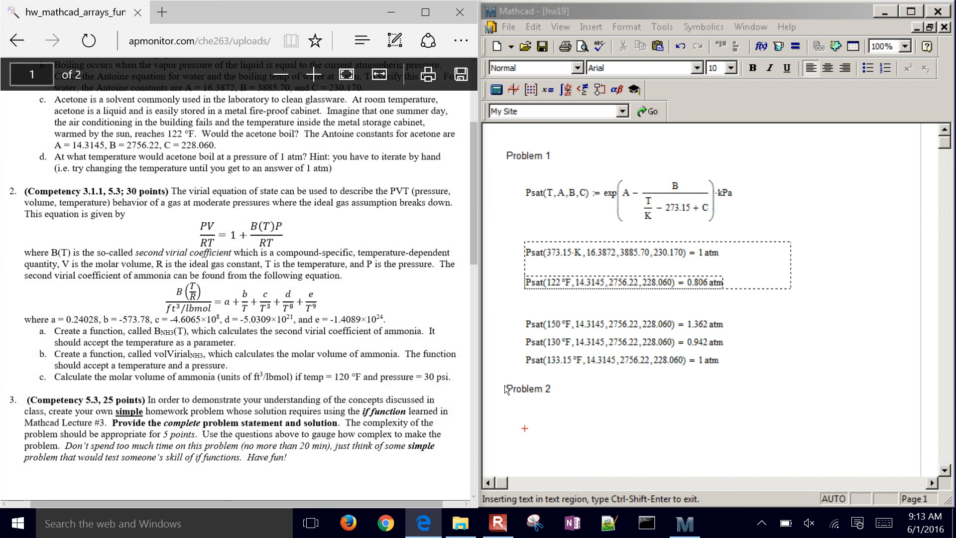
pyautogui.click(533, 418)
pyautogui.press('Left')
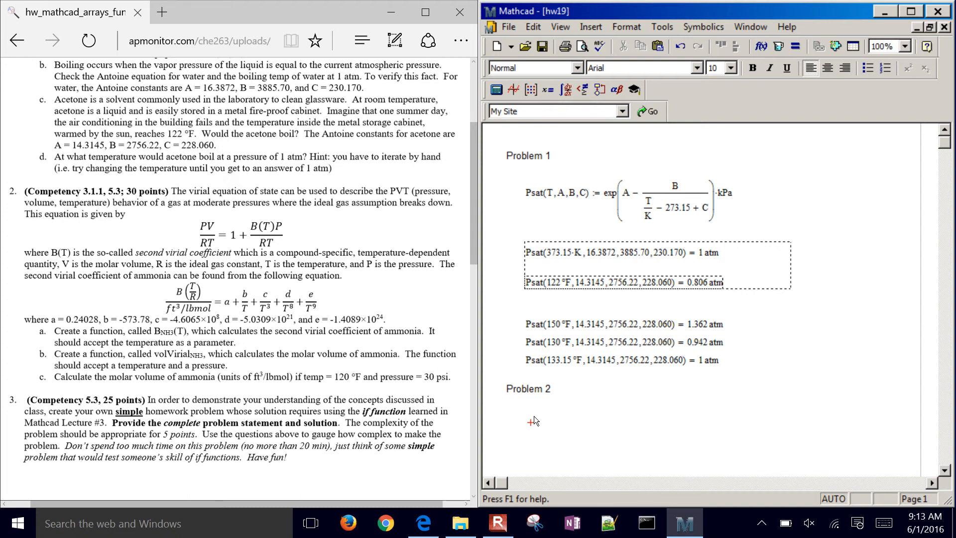
pyautogui.write('R.g')
pyautogui.write(':=')
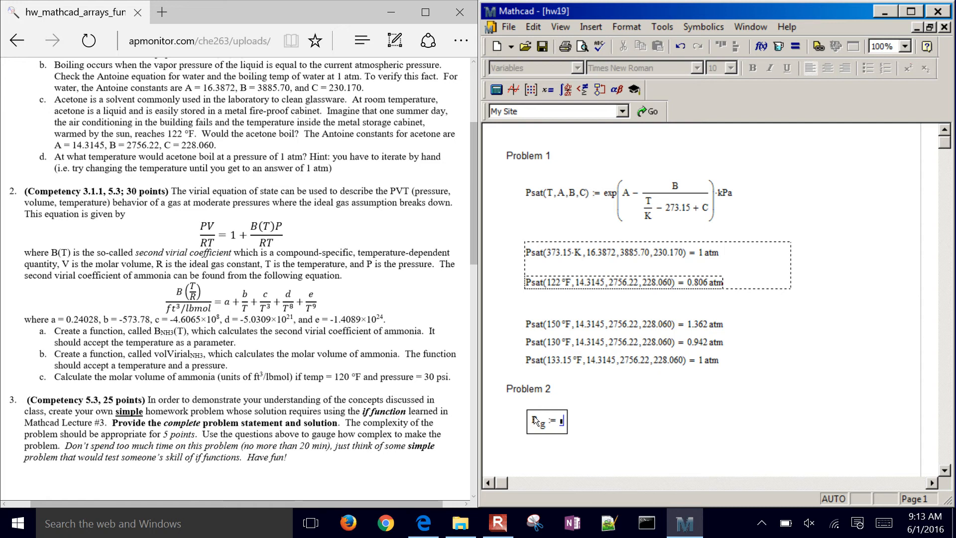
pyautogui.write('8.31')
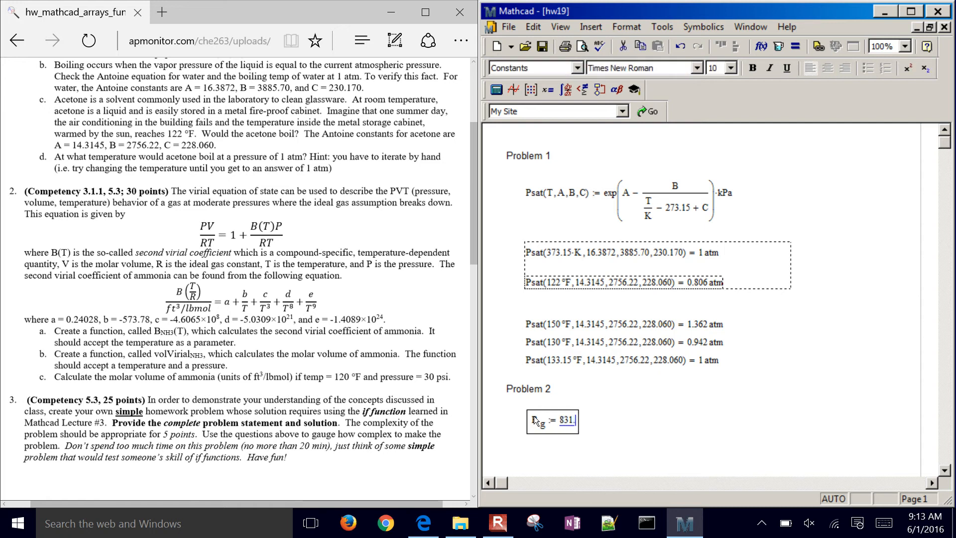
pyautogui.write('4')
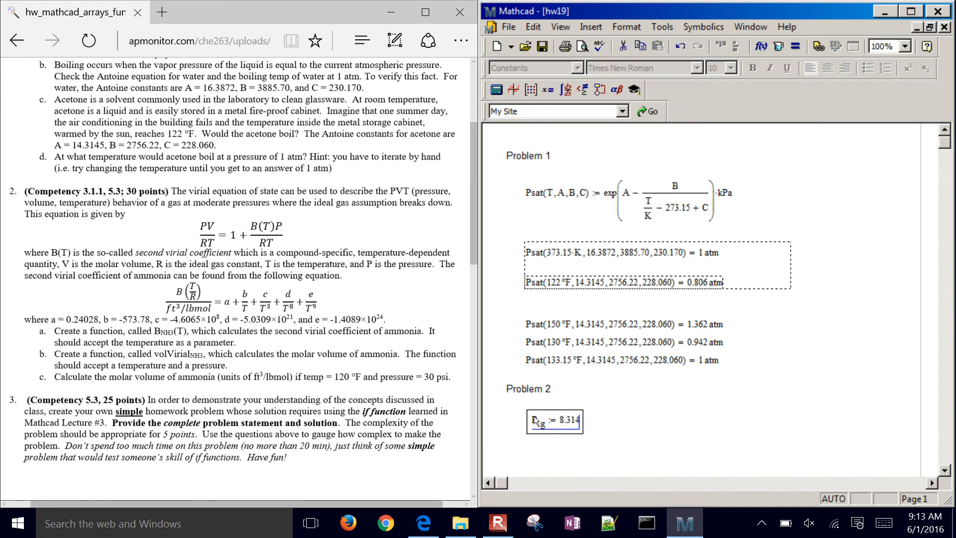
pyautogui.write('*J/mol*')
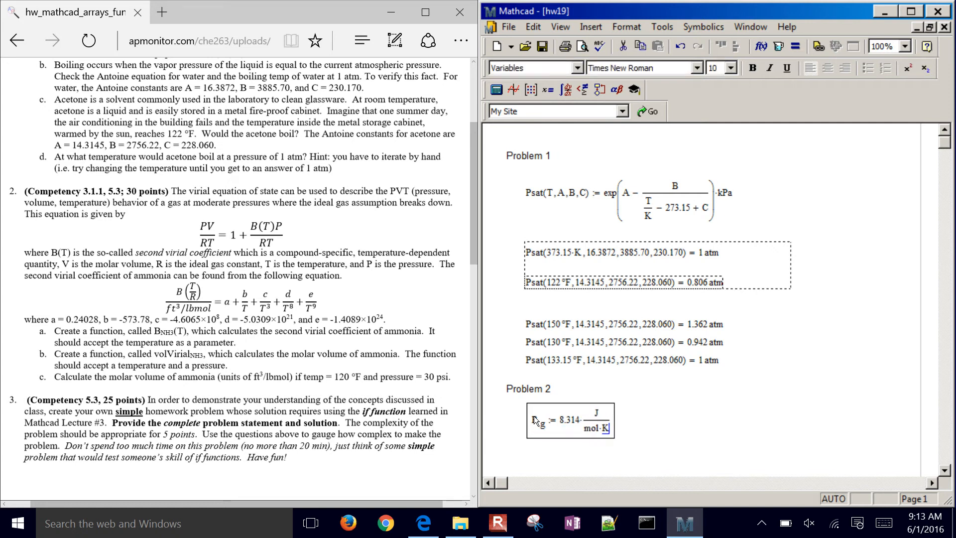
pyautogui.write('K')
pyautogui.press('Return')
# Define kmol as 1000·mol and lbmol as lb/gm·mol beside the gas constant definition
pyautogui.write('kmol')
pyautogui.write(':1000*mo')
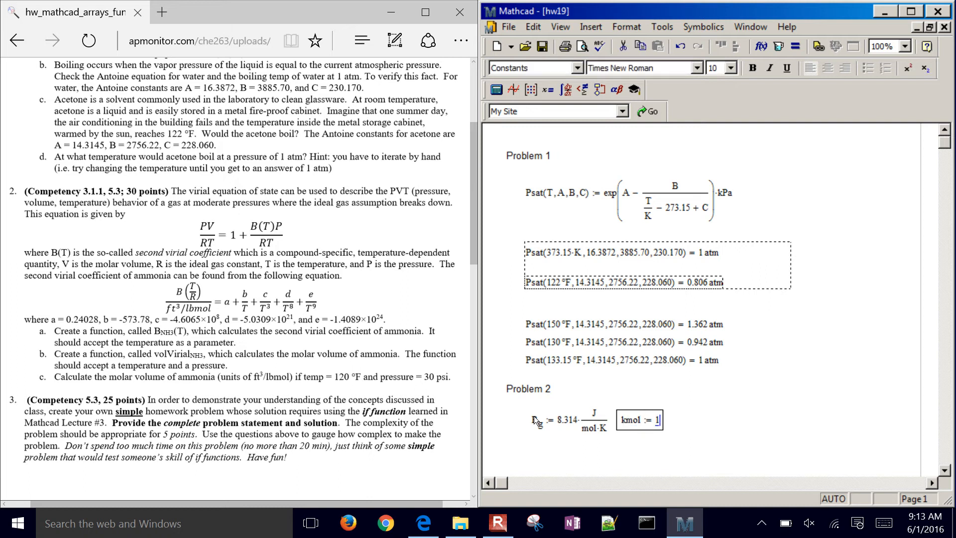
pyautogui.write('l')
pyautogui.press('Return')
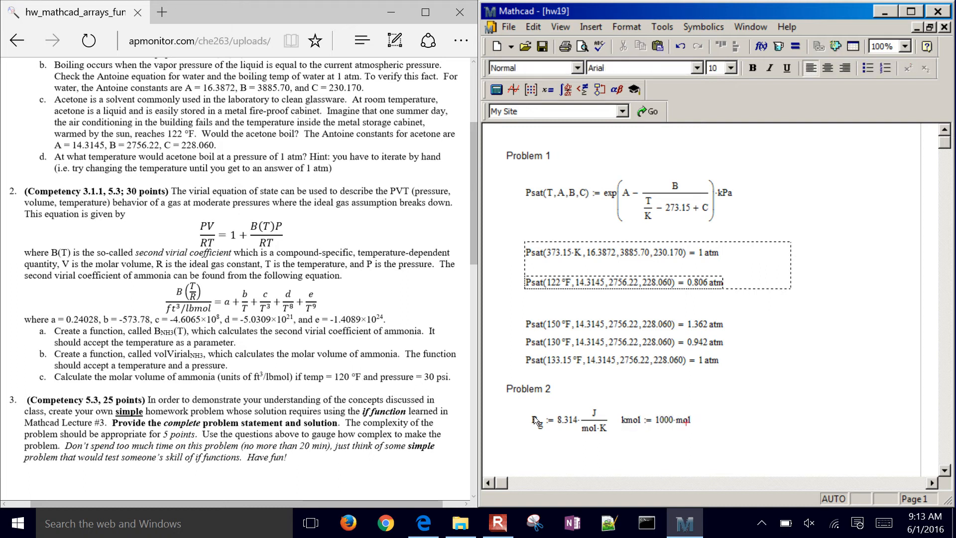
pyautogui.write('lb')
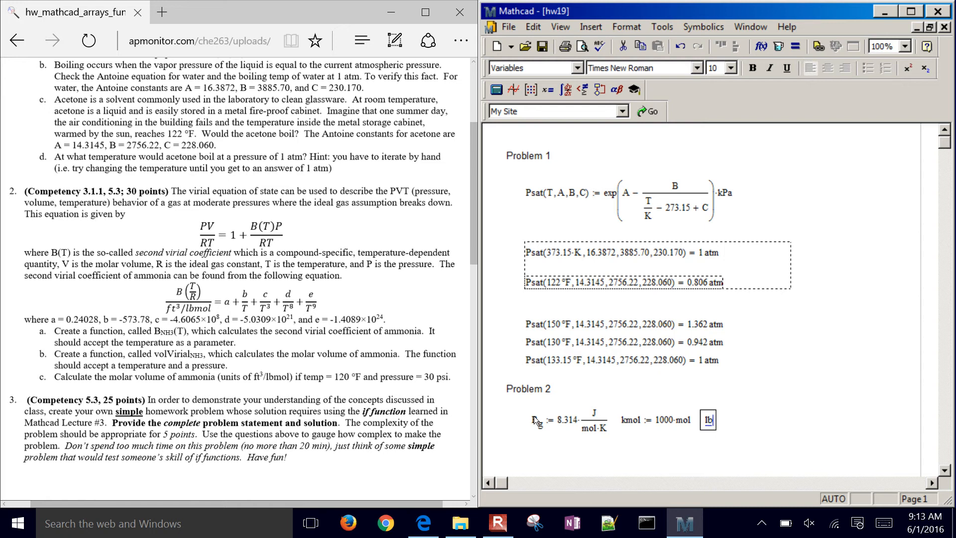
pyautogui.write('mol:lb')
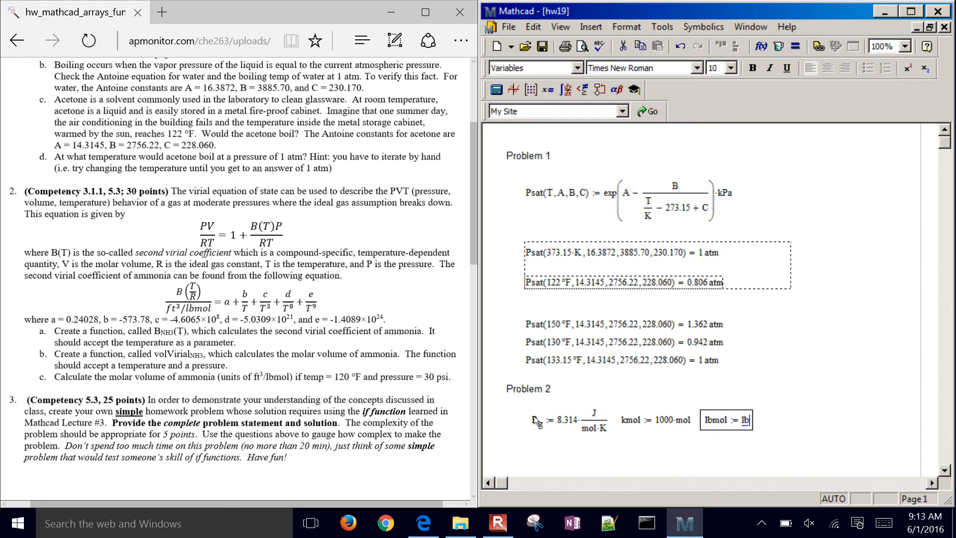
pyautogui.write('/gm *mol')
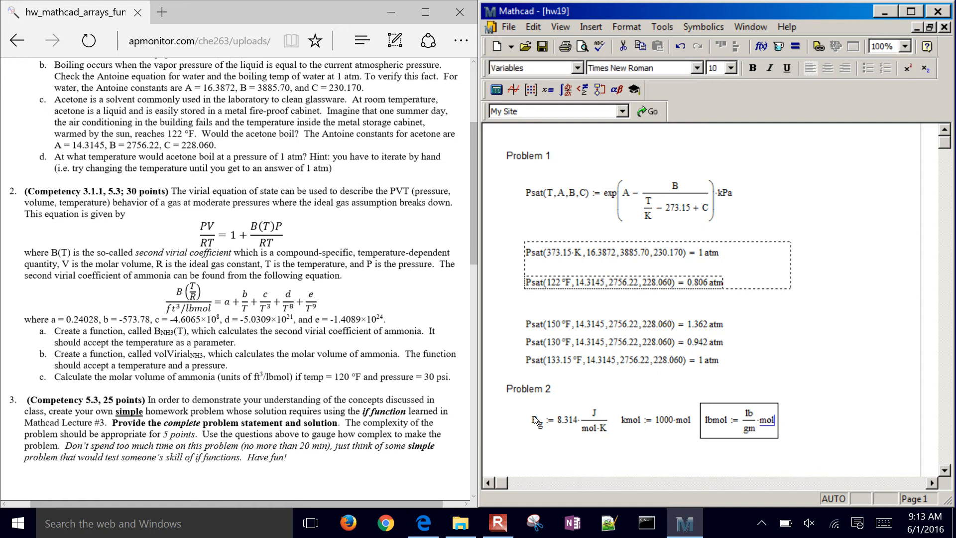
pyautogui.click(818, 434)
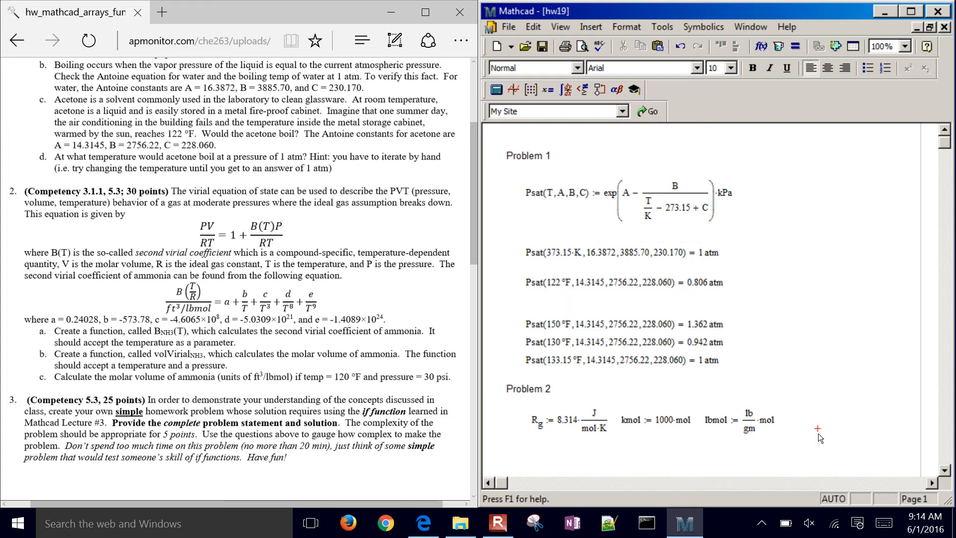
# Define the constant A as 0.24028 on a new line below the gas constant definition in Problem 2
pyautogui.click(795, 458)
pyautogui.click(945, 470)
pyautogui.click(944, 470)
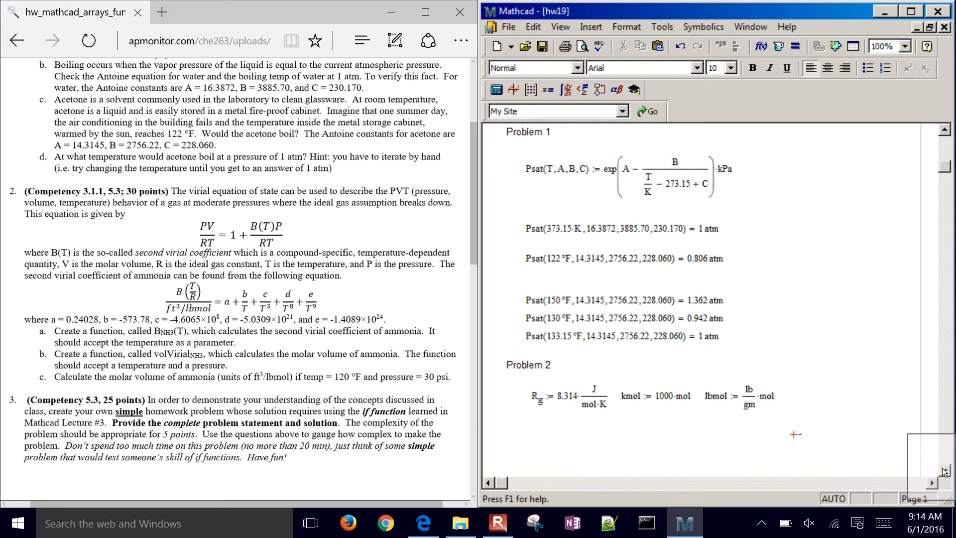
pyautogui.rightClick(941, 470)
pyautogui.click(945, 473)
pyautogui.click(945, 473)
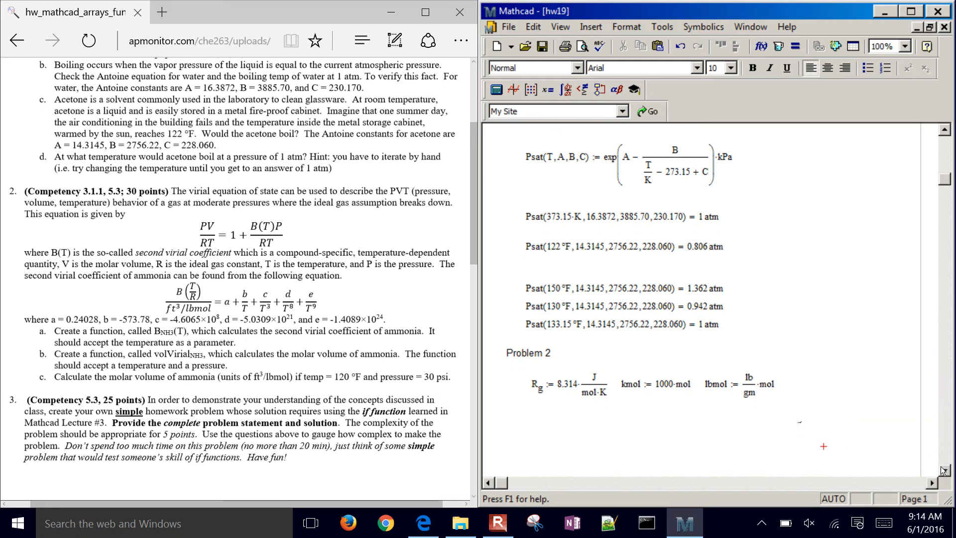
pyautogui.click(945, 473)
pyautogui.click(946, 473)
pyautogui.click(945, 471)
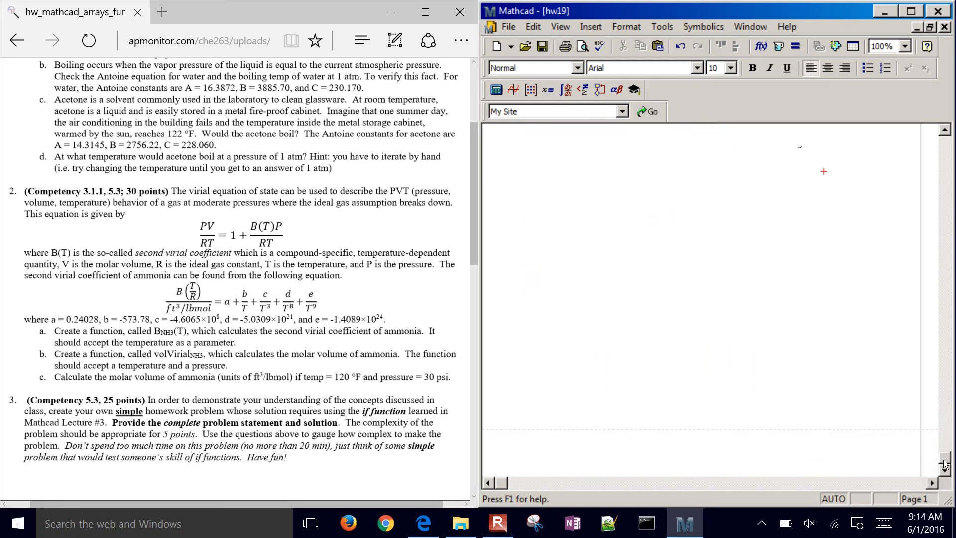
pyautogui.moveTo(944, 463); pyautogui.dragTo(944, 172)
pyautogui.click(537, 425)
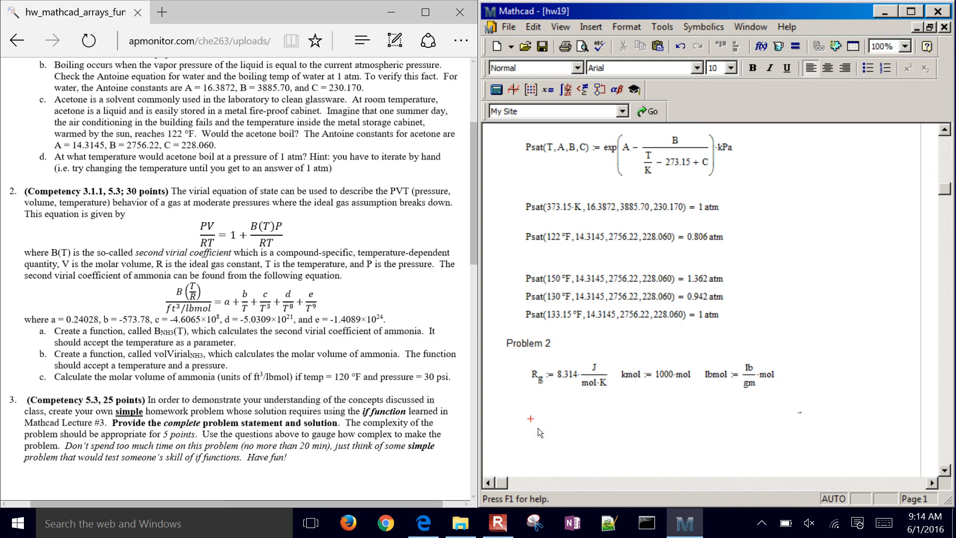
pyautogui.write('A:')
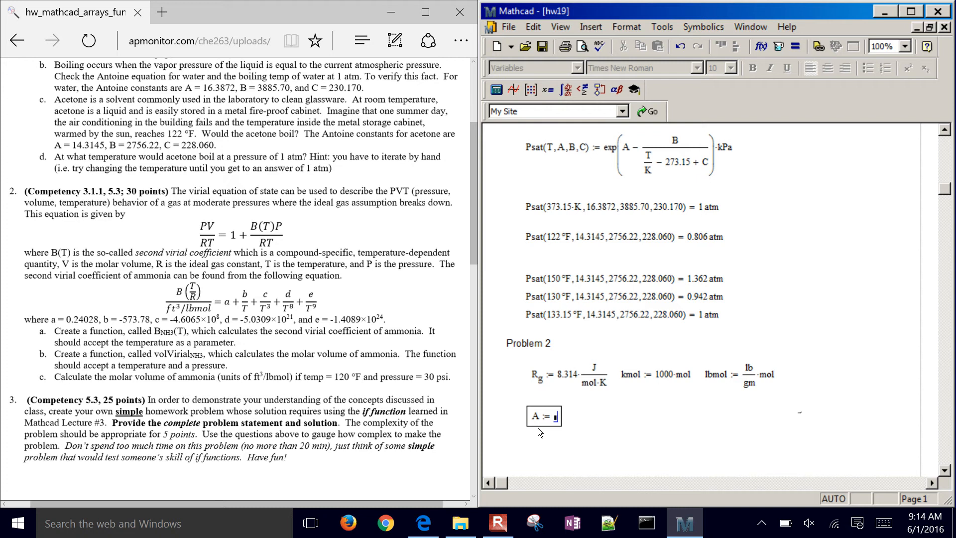
pyautogui.write('0.2')
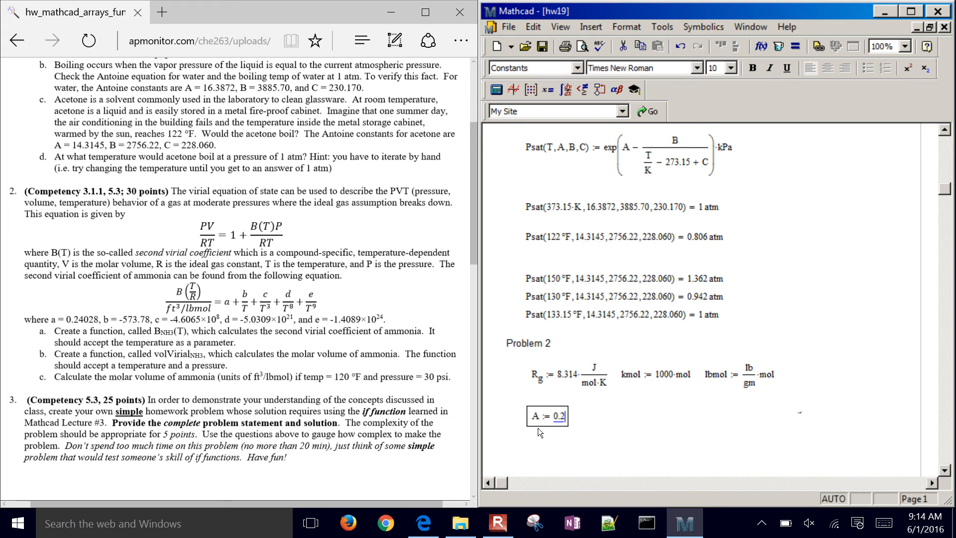
pyautogui.write('4028')
pyautogui.press('Right')
pyautogui.press('Right')
pyautogui.press('Right')
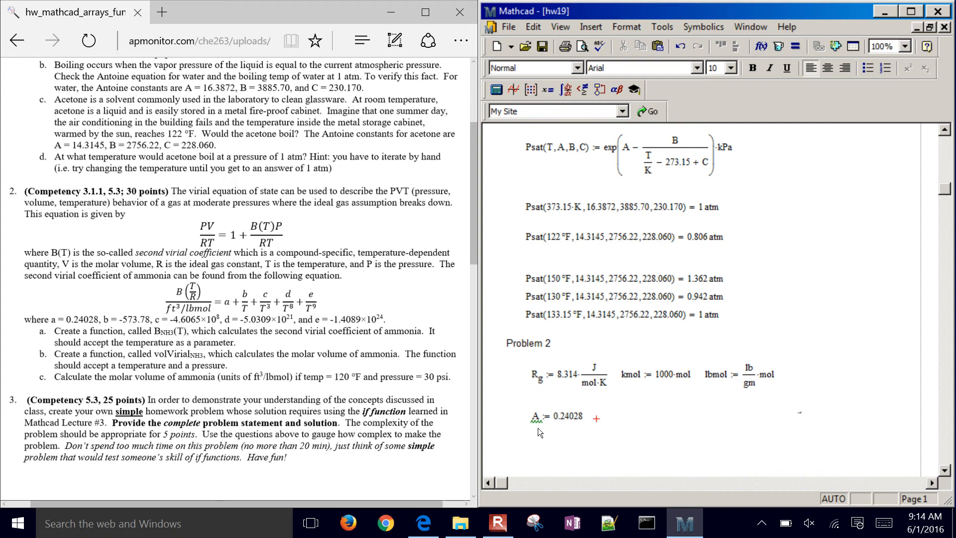
# Define the constant B as -573.78 beside the definition of A
pyautogui.write('B')
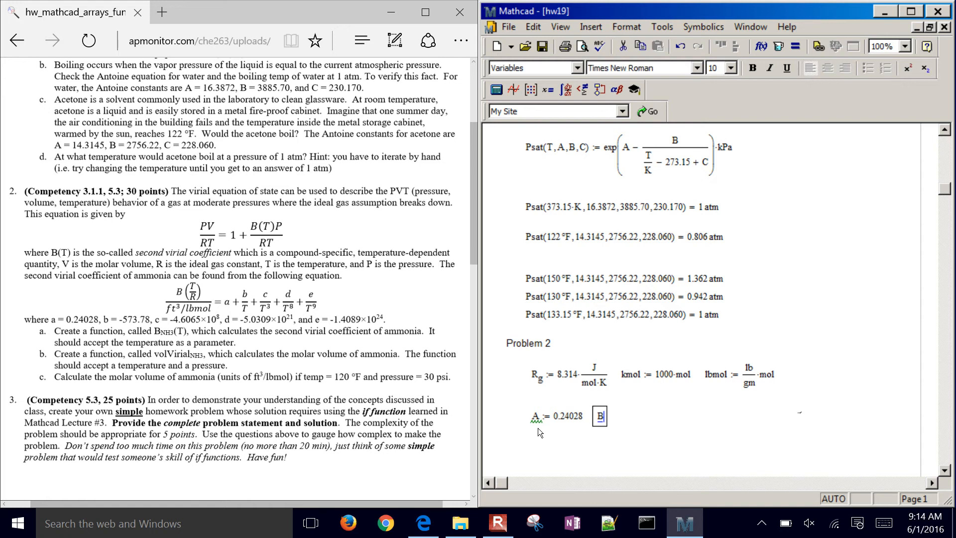
pyautogui.write(':-57')
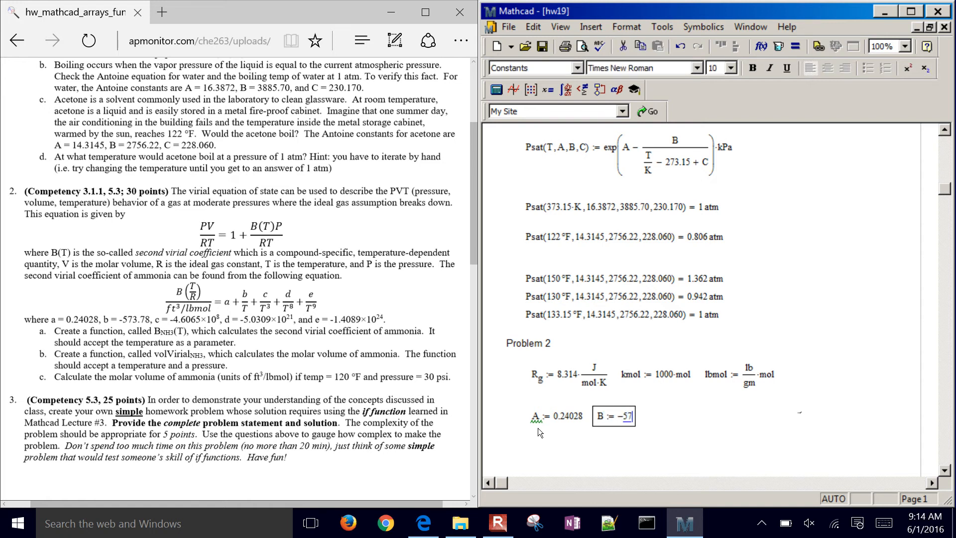
pyautogui.write('3.78')
pyautogui.press('Right')
pyautogui.press('Right')
pyautogui.press('Right')
pyautogui.press('Right')
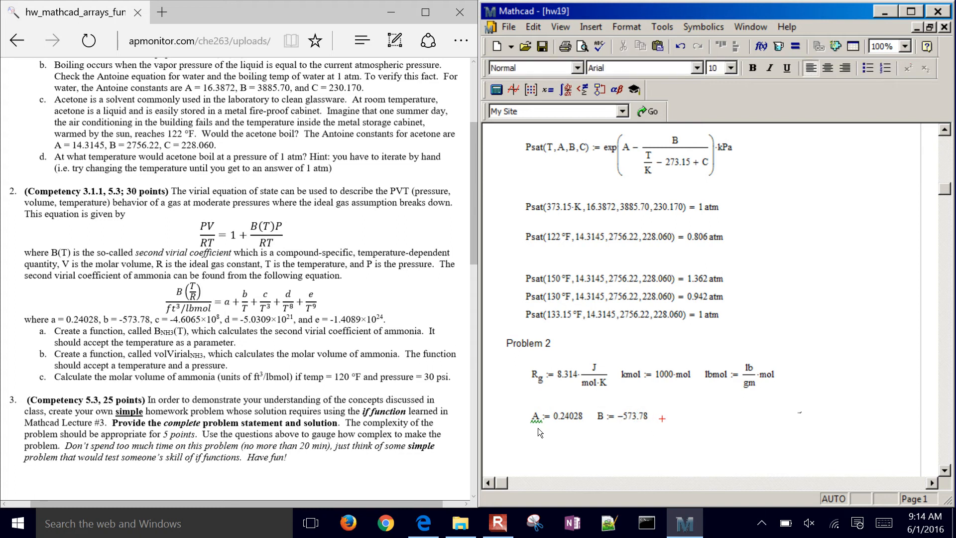
# Define the constant C as -4.6065·10^8 beside the definition of B
pyautogui.write('C:-4')
pyautogui.write('.6')
pyautogui.write('0')
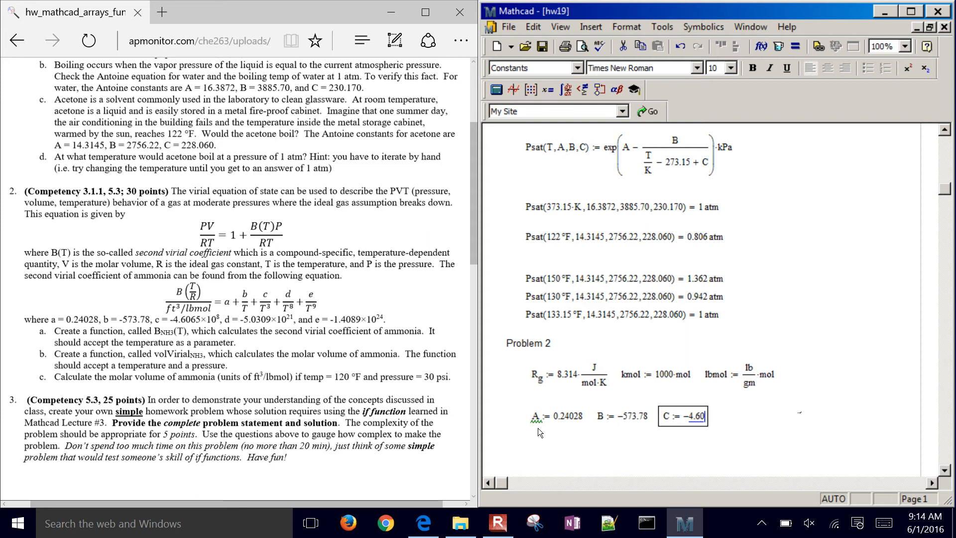
pyautogui.write('65*')
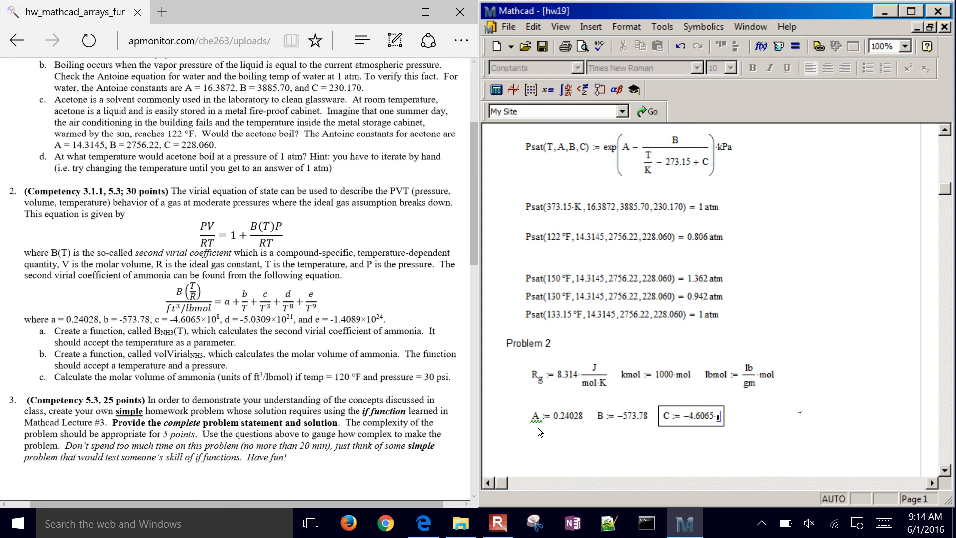
pyautogui.write('e')
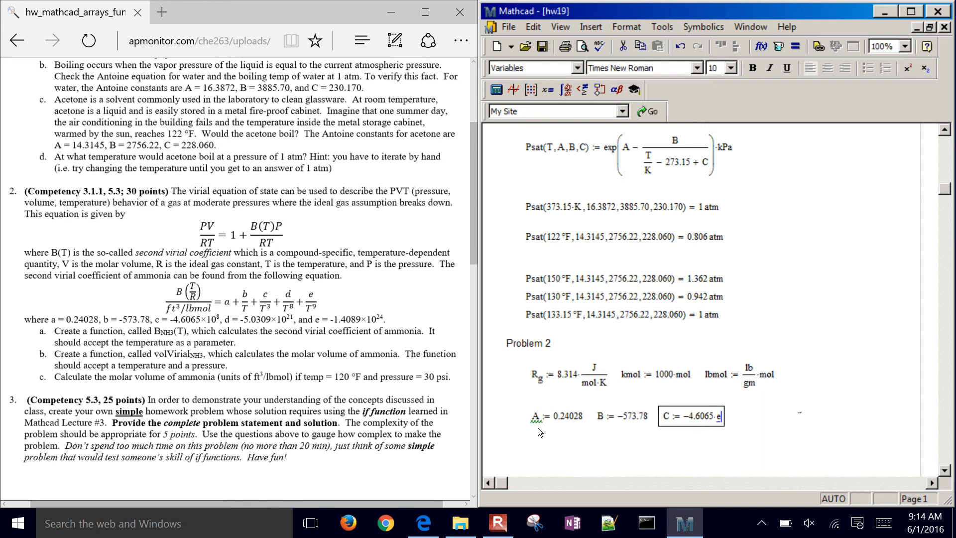
pyautogui.press('BackSpace')
pyautogui.write('10')
pyautogui.press('^')
pyautogui.write('8')
pyautogui.press('Right')
pyautogui.press('Right')
pyautogui.press('Right')
pyautogui.press('Right')
pyautogui.press('Right')
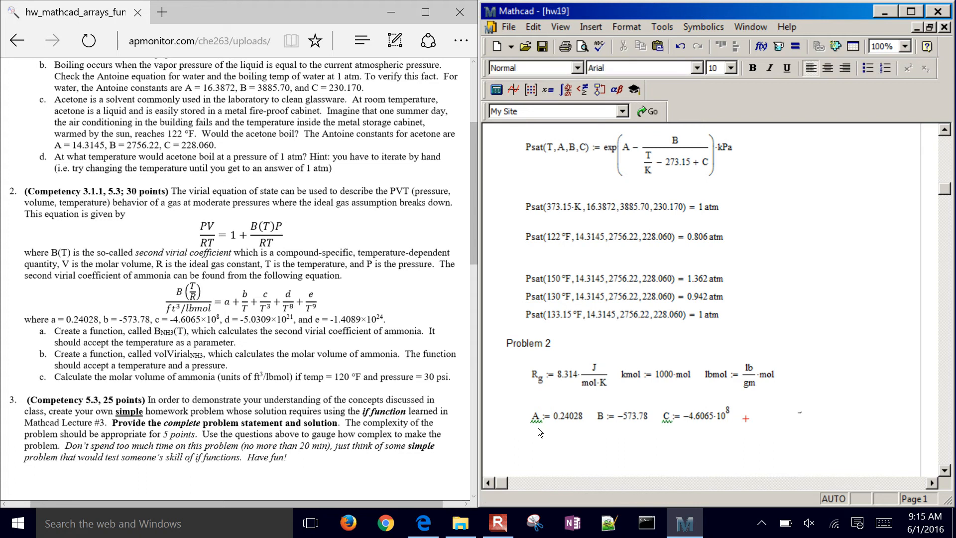
# Define D as -5.0309·10^21 and E as -1.4089·10^24 at the end of the row of constants
pyautogui.write('D:')
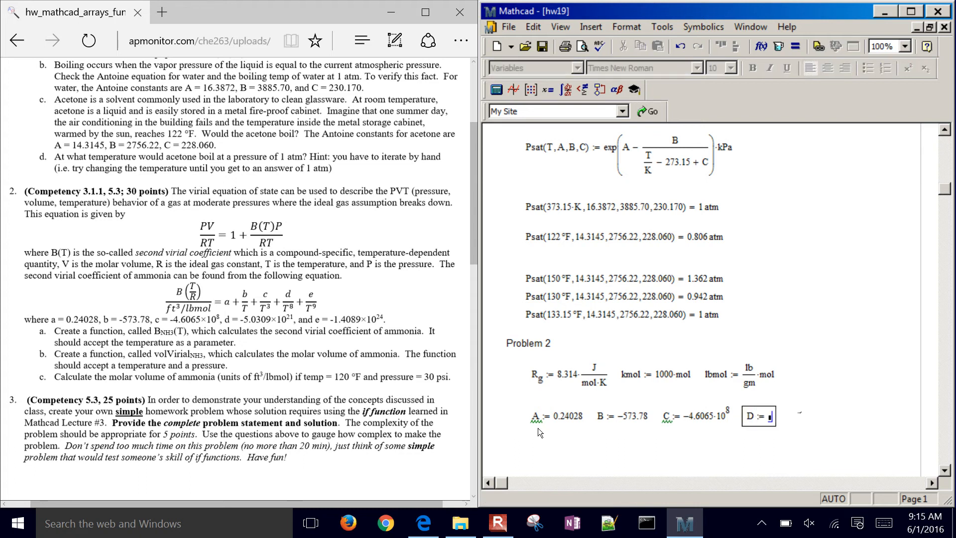
pyautogui.write('-5.0309*')
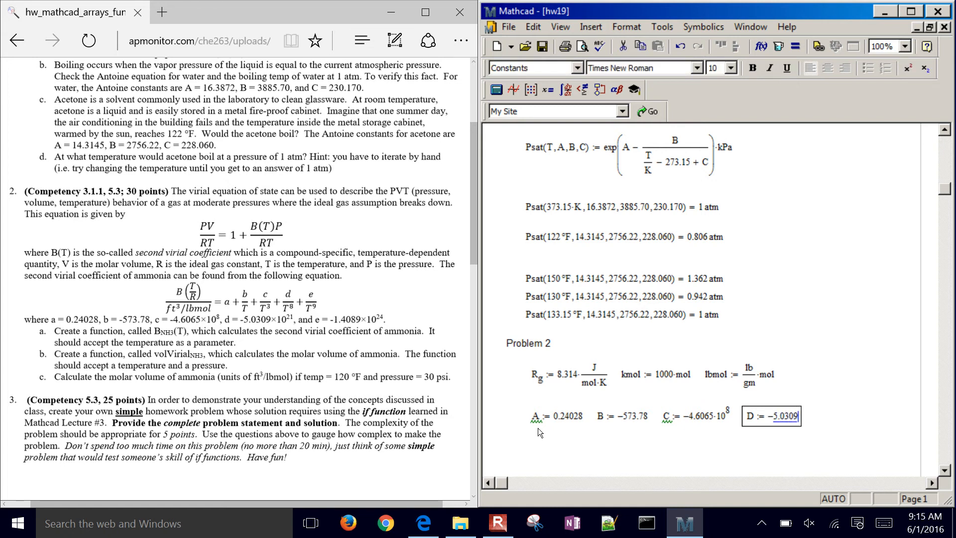
pyautogui.write('10^21')
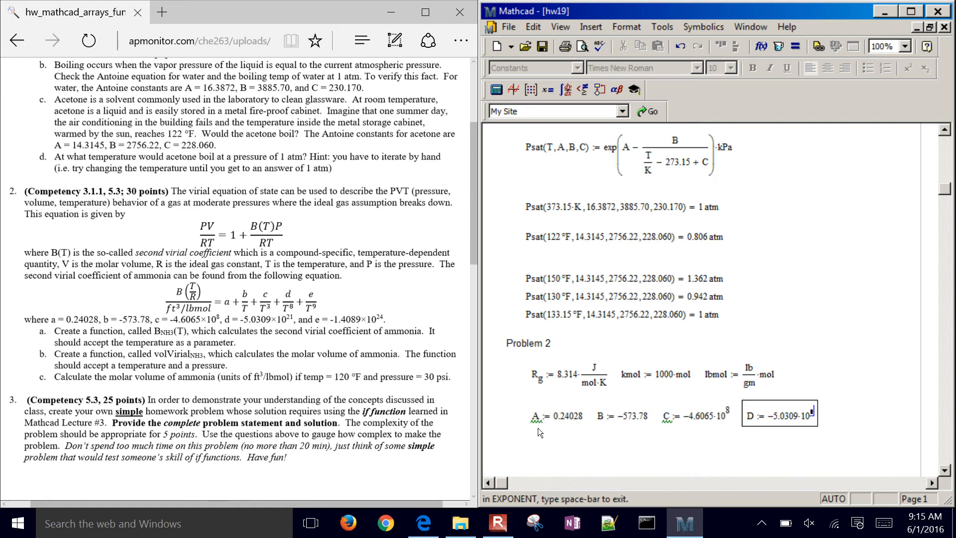
pyautogui.press('Return')
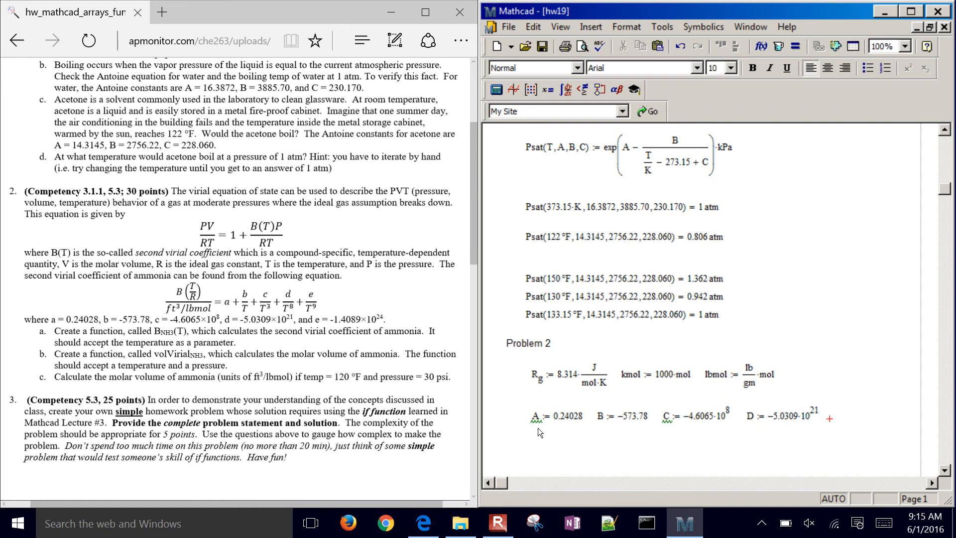
pyautogui.write('E:-1.4')
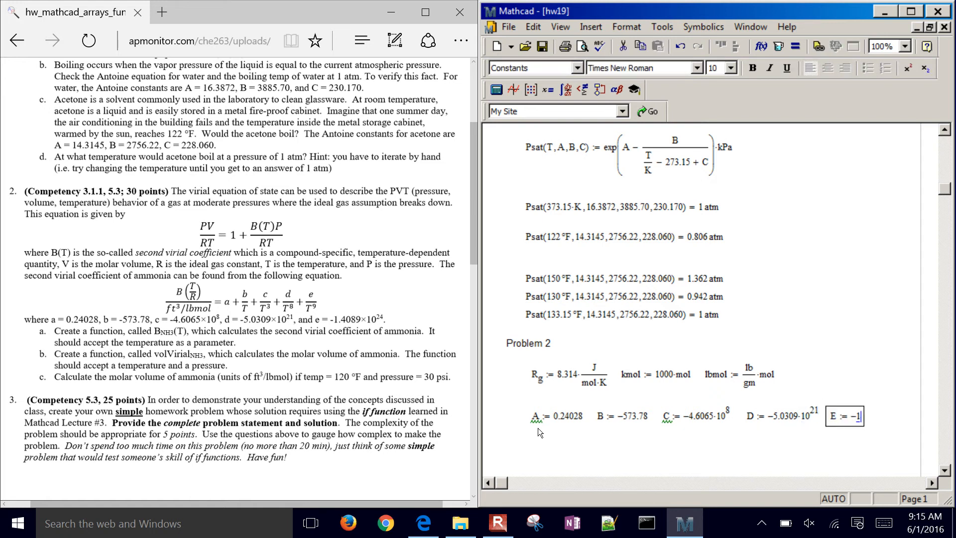
pyautogui.write('089*10^24')
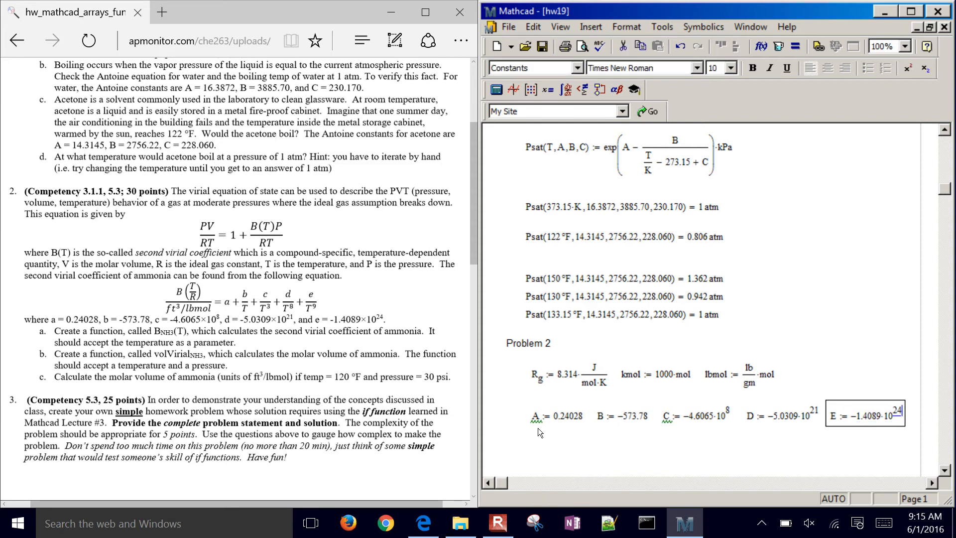
pyautogui.press('Return')
# Below constant A, start the function B with subscript NH3 of T, defined as A + B/T + C/T^3
pyautogui.press('Left')
pyautogui.press('Left')
pyautogui.press('Left')
pyautogui.press('Left')
pyautogui.press('Left')
pyautogui.press('Left')
pyautogui.press('Left')
pyautogui.press('Left')
pyautogui.press('Left')
pyautogui.press('Left')
pyautogui.press('Left')
pyautogui.press('Left')
pyautogui.press('Left')
pyautogui.press('Left')
pyautogui.press('Left')
pyautogui.press('Left')
pyautogui.press('Left')
pyautogui.press('Left')
pyautogui.press('Left')
pyautogui.press('Left')
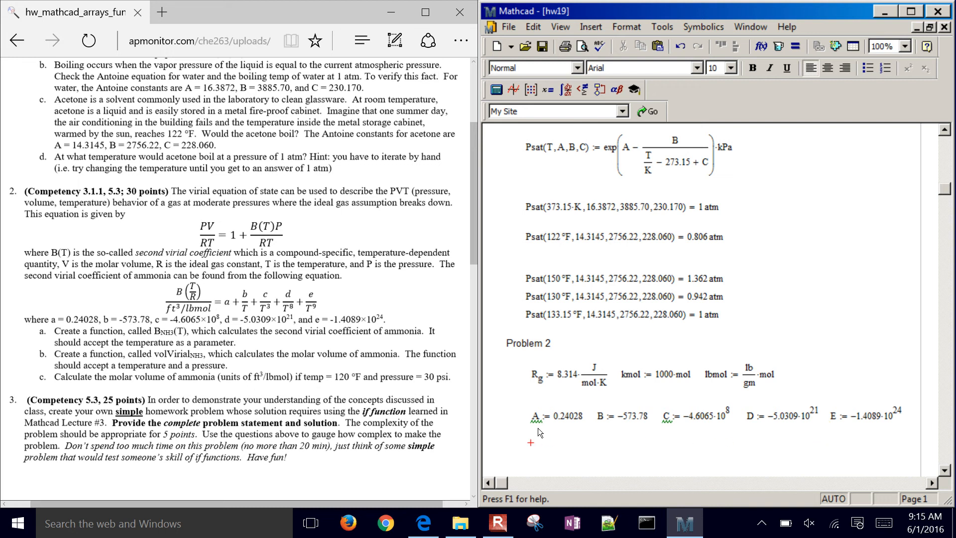
pyautogui.press('Down')
pyautogui.write('B')
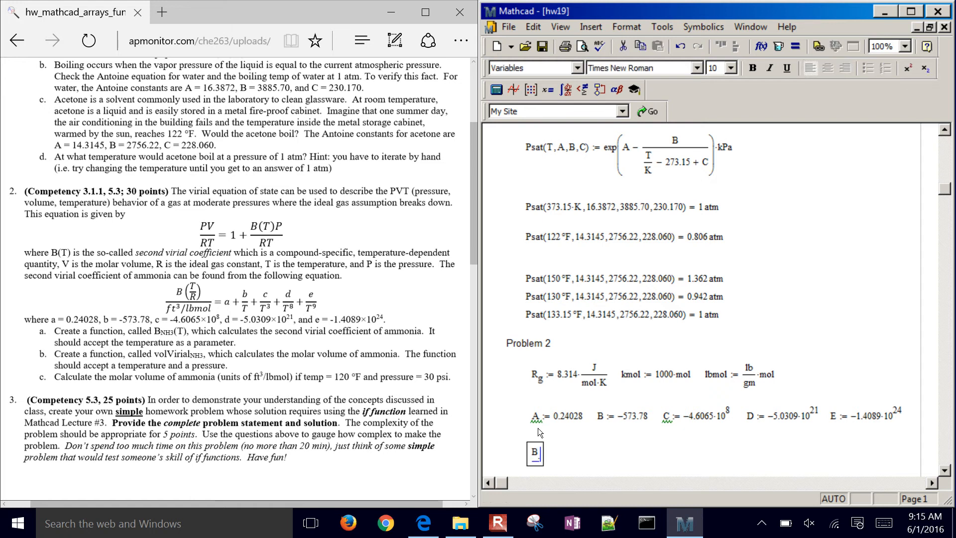
pyautogui.write('.NH3(')
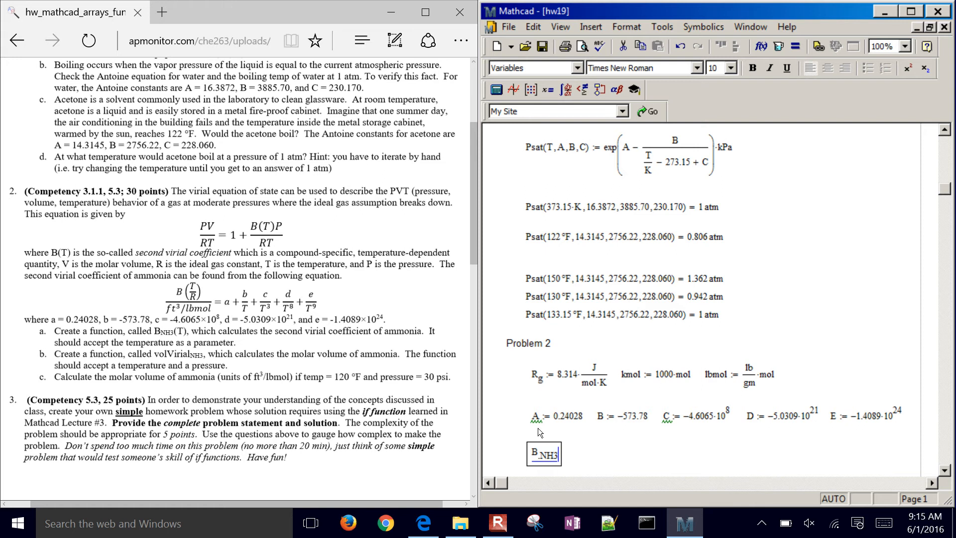
pyautogui.write('T) := ')
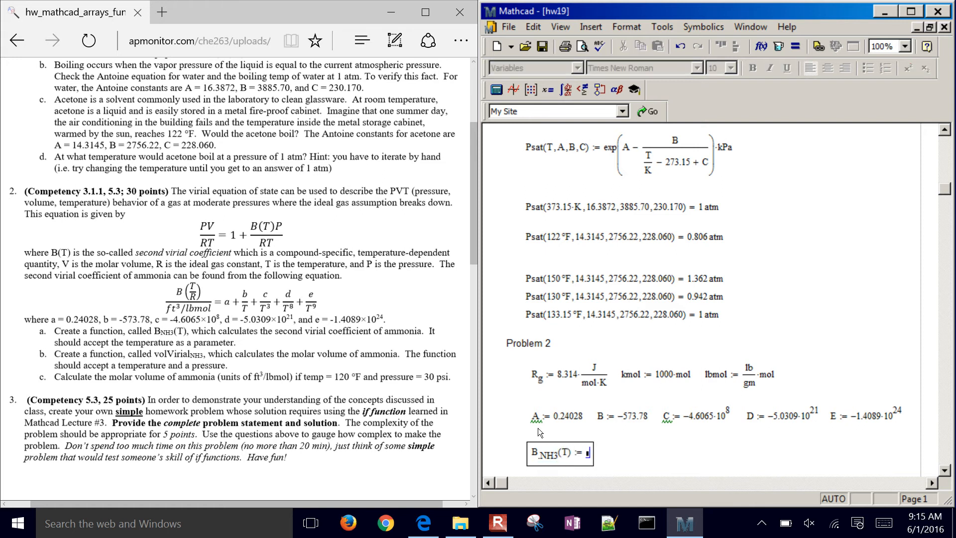
pyautogui.write('A ')
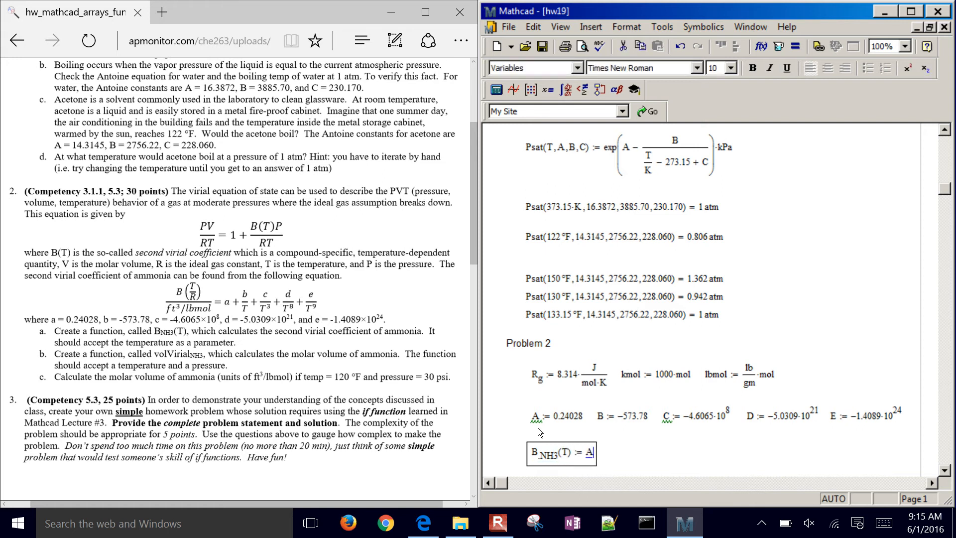
pyautogui.write('+ B/T')
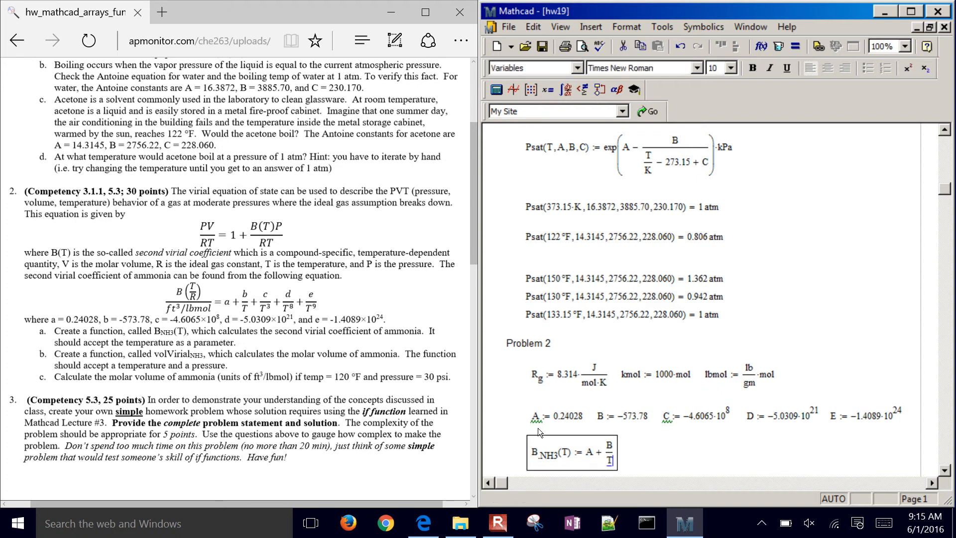
pyautogui.write(' + C/T^3')
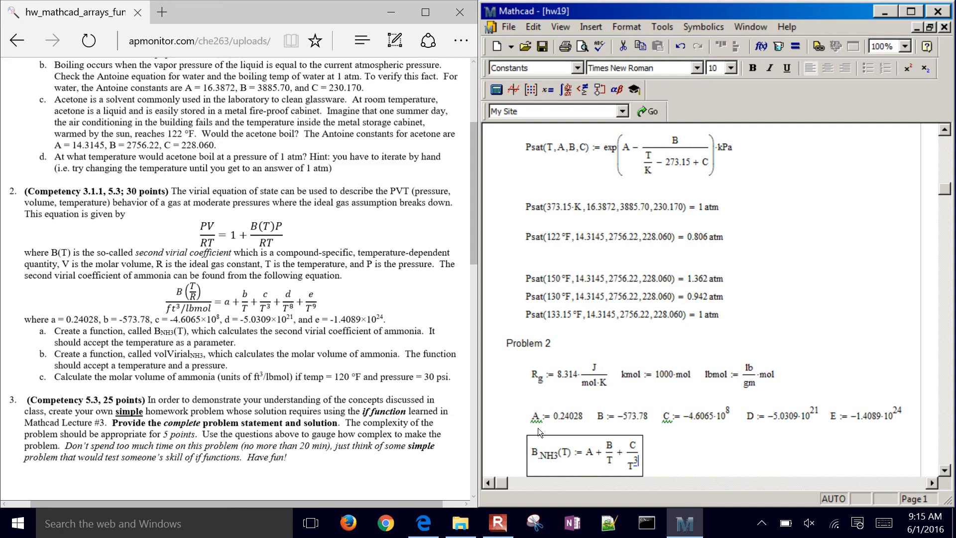
# Append the terms D/T^8 and E/T^9 to the ammonia virial coefficient function, each as a separate fraction
pyautogui.press('Left')
pyautogui.press('Left')
pyautogui.press('Left')
pyautogui.press('Left')
pyautogui.press('Left')
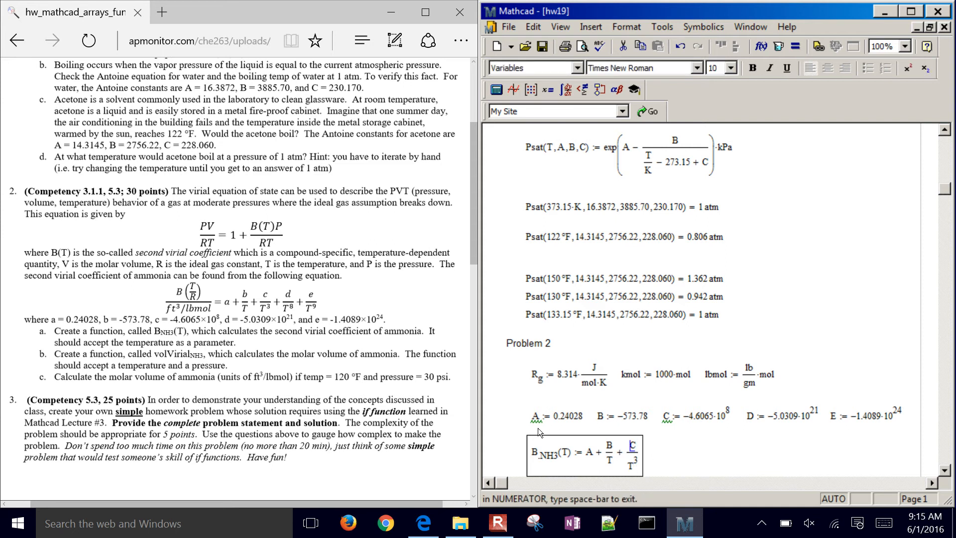
pyautogui.press('Right')
pyautogui.press('Right')
pyautogui.press('Right')
pyautogui.press('Right')
pyautogui.press('Right')
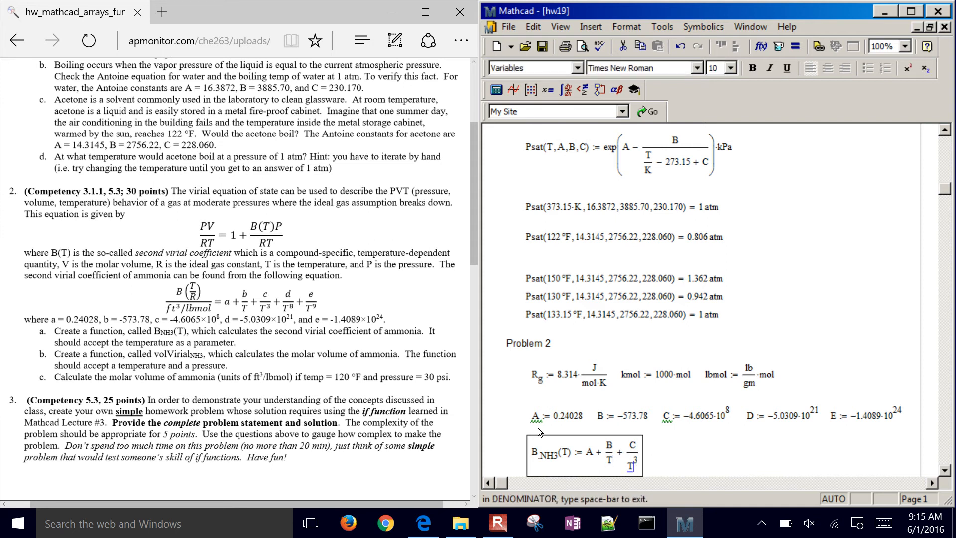
pyautogui.press('space')
pyautogui.press('space')
pyautogui.write('+ ')
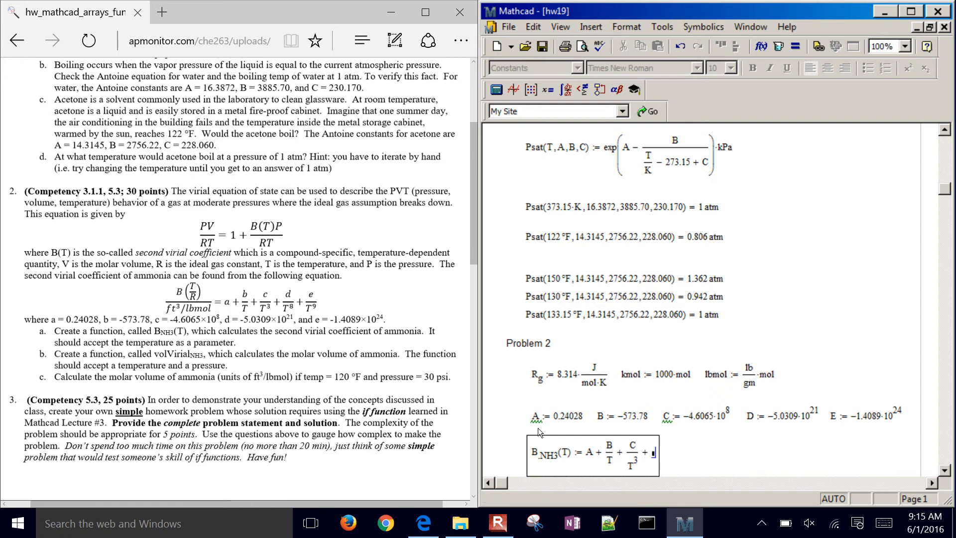
pyautogui.write('D')
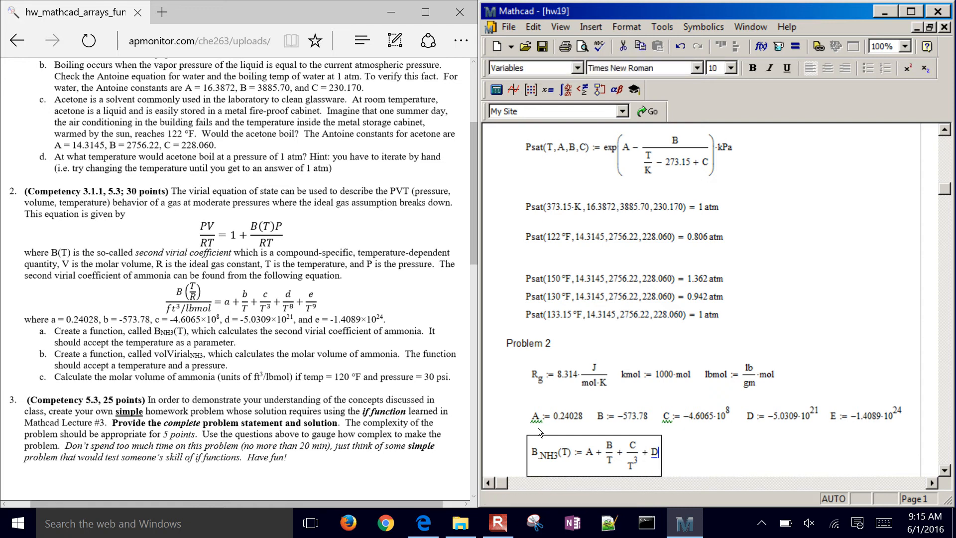
pyautogui.write('/T^8')
pyautogui.press('space')
pyautogui.press('space')
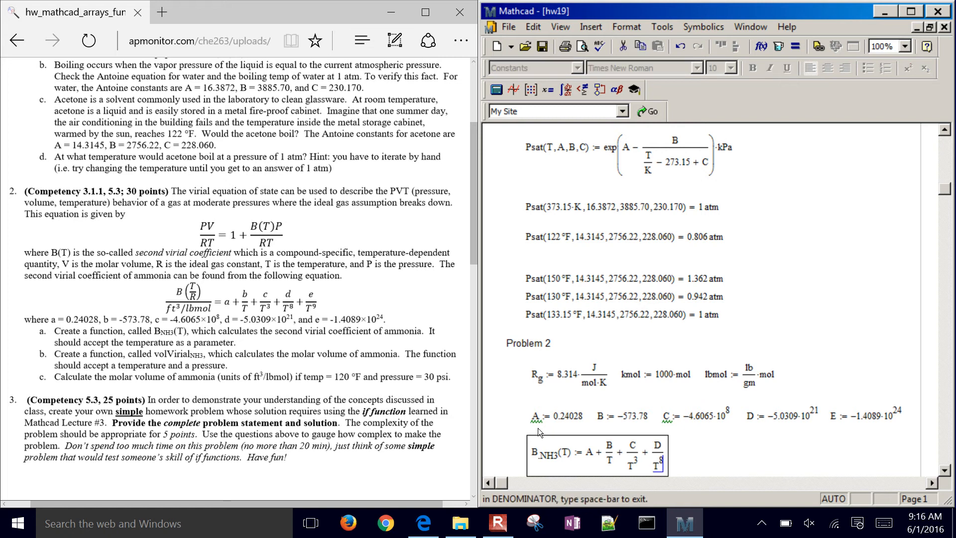
pyautogui.write('+ ')
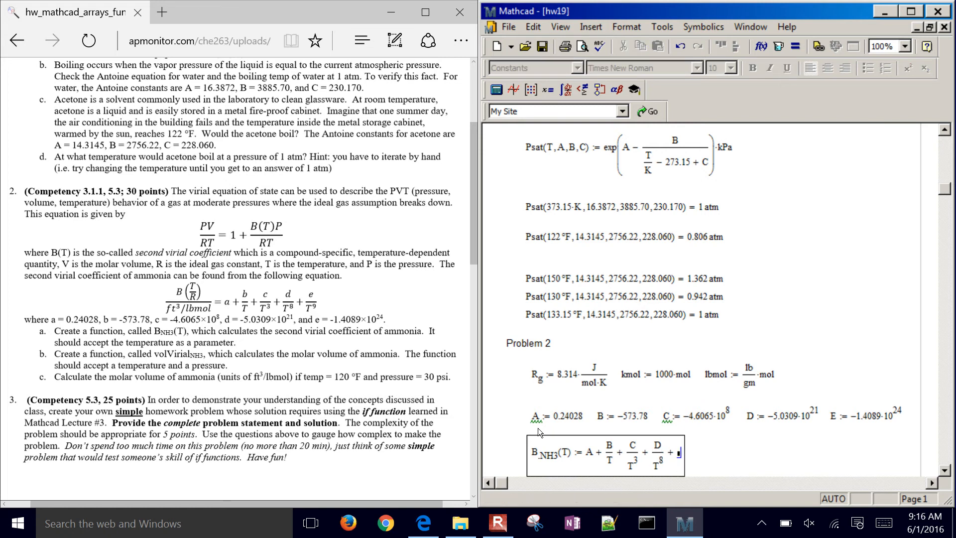
pyautogui.write('E/T')
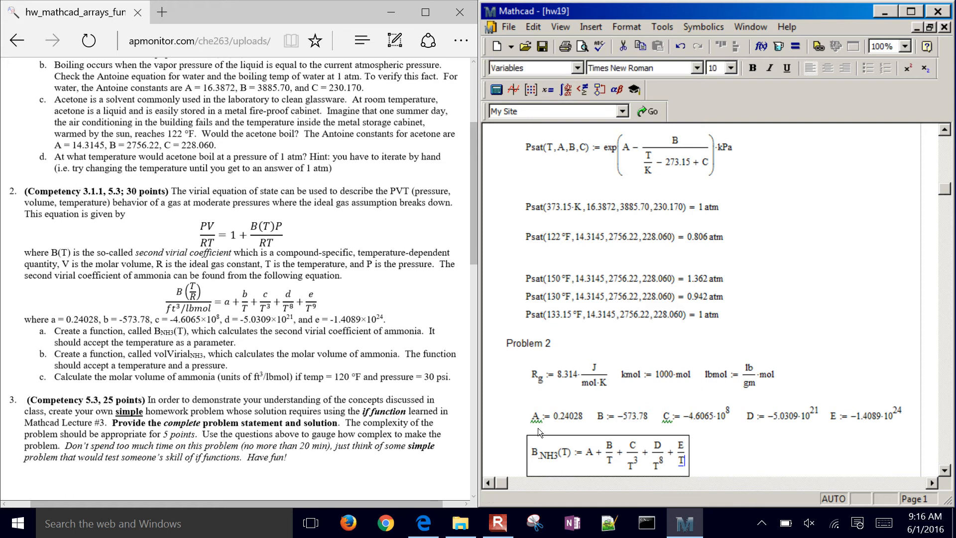
pyautogui.write('^9')
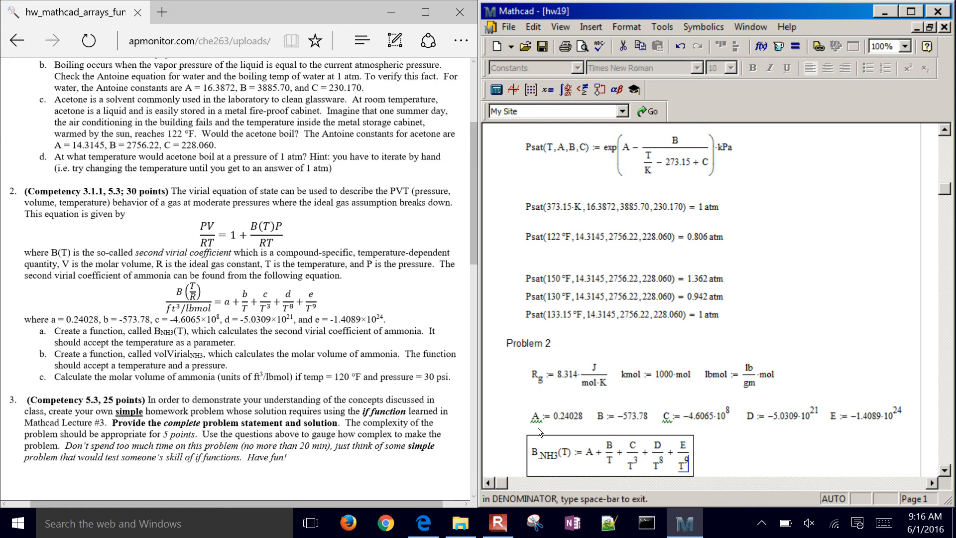
# Multiply the whole sum in the ammonia virial coefficient function by the units ft^3/lbmol
pyautogui.press('space')
pyautogui.press('space')
pyautogui.press('space')
pyautogui.press('space')
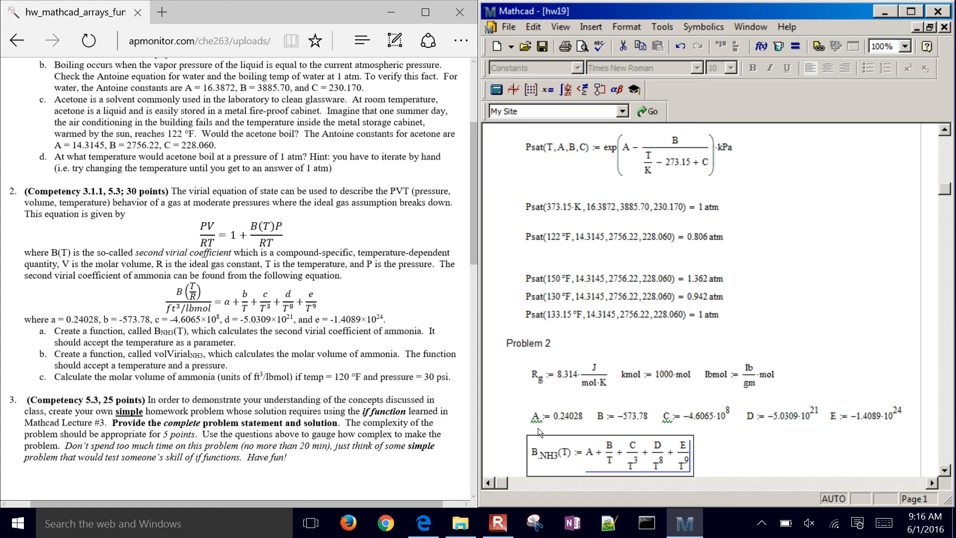
pyautogui.press("'")
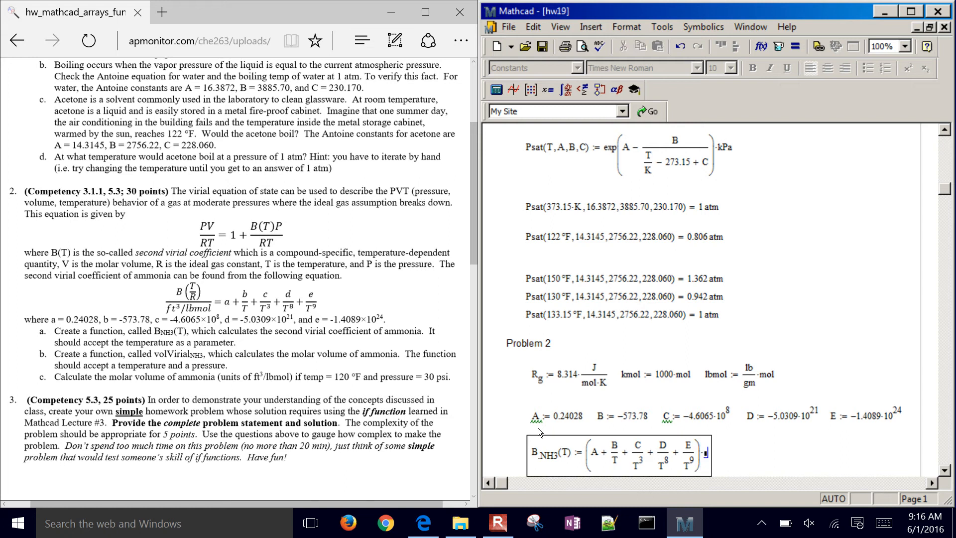
pyautogui.write('*ft^3')
pyautogui.press('space')
pyautogui.write('/lbmol')
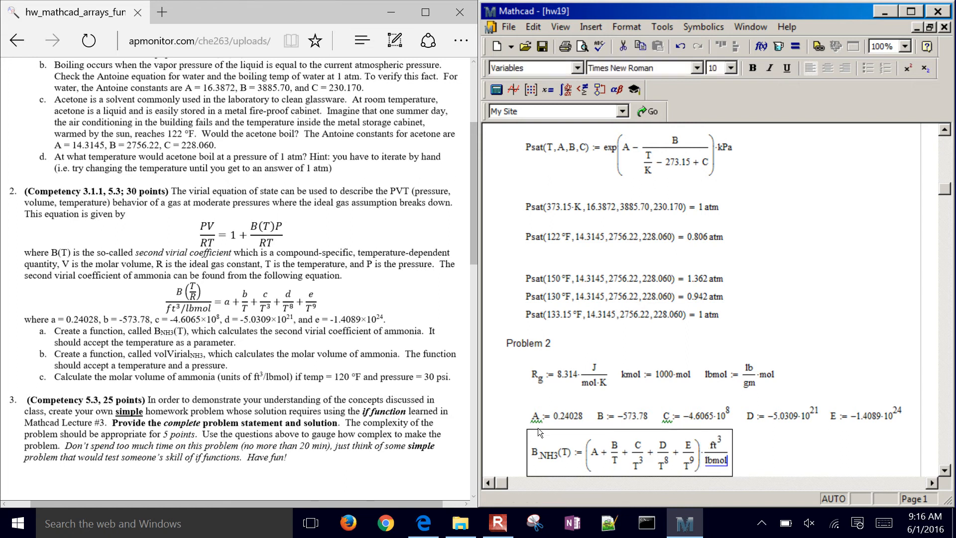
# Divide T by R in the denominators of the B, C, D and E terms of the virial coefficient function
pyautogui.press('Left')
pyautogui.press('Left')
pyautogui.click(616, 463)
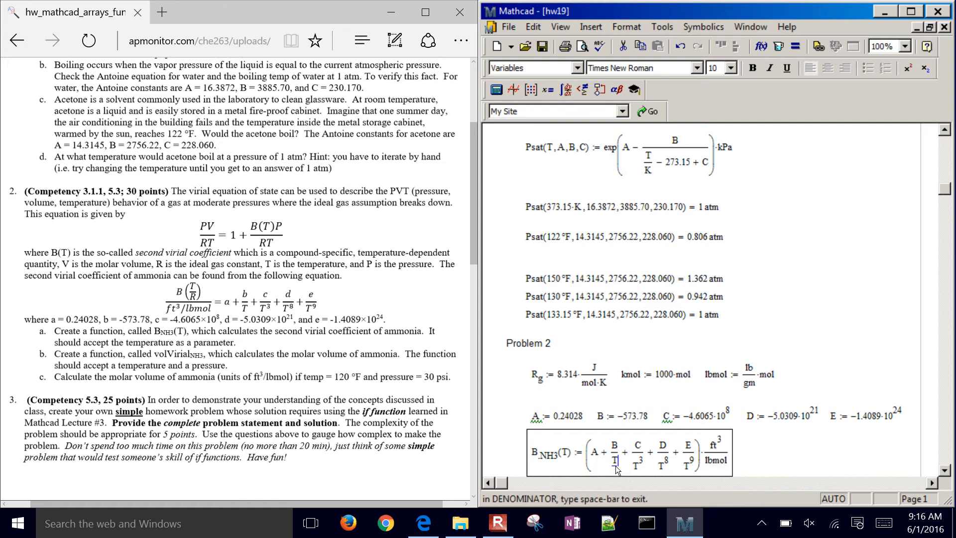
pyautogui.write('/R')
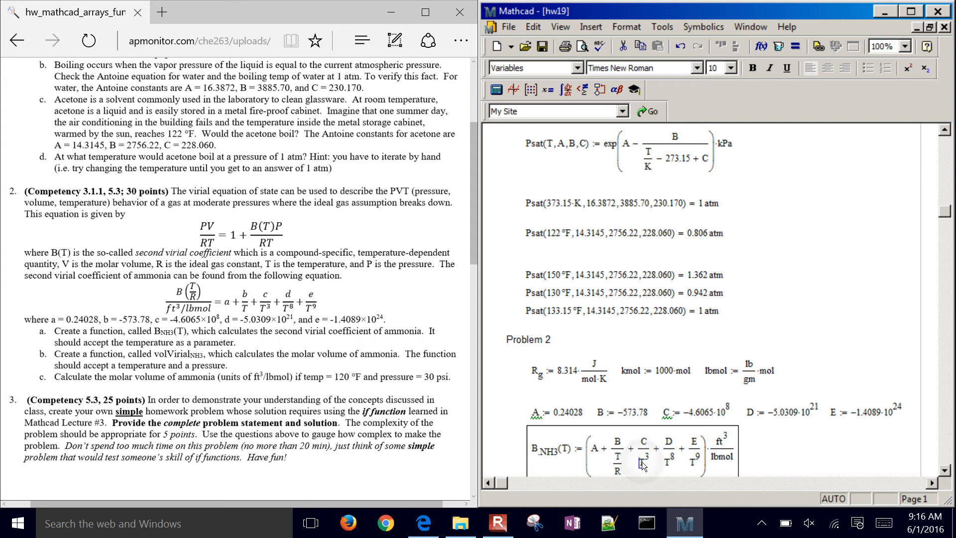
pyautogui.write('/R')
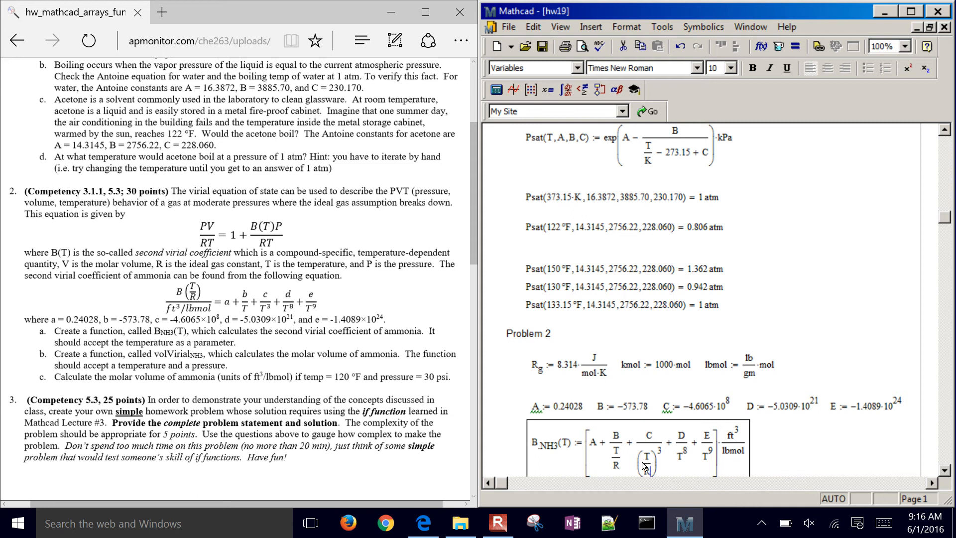
pyautogui.click(678, 462)
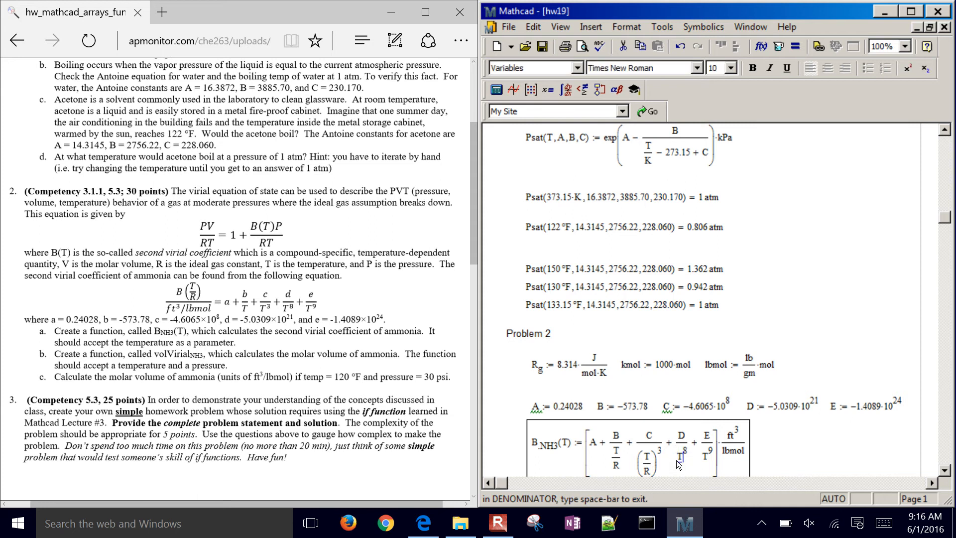
pyautogui.write('/R')
pyautogui.click(714, 454)
pyautogui.write('/R')
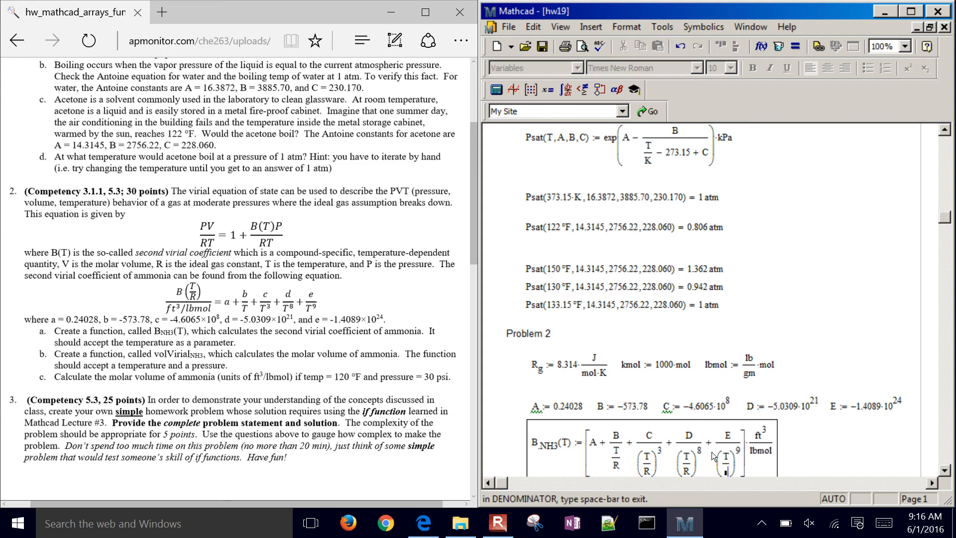
pyautogui.click(836, 445)
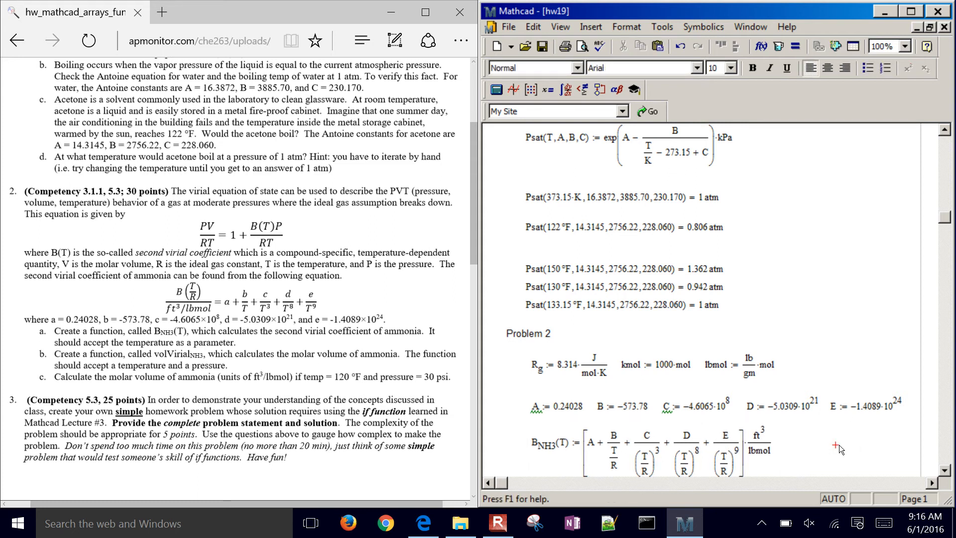
# Examine the T/R ratio in the C term of the ammonia virial coefficient function
pyautogui.click(944, 470)
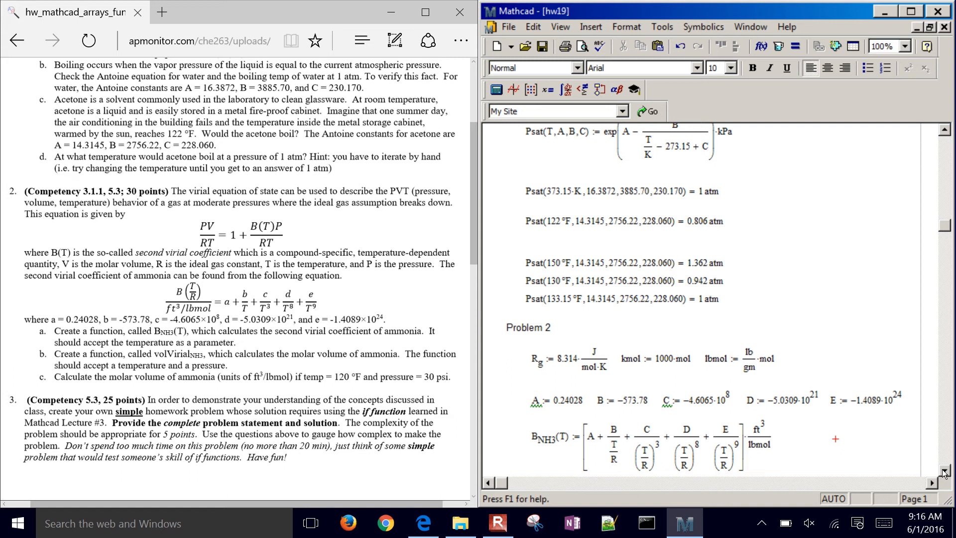
pyautogui.click(945, 471)
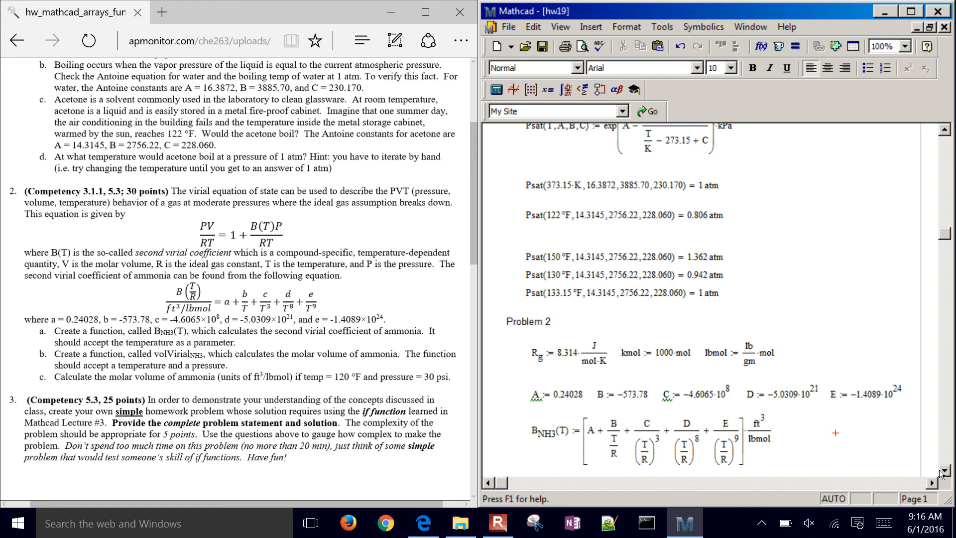
pyautogui.click(945, 471)
pyautogui.click(945, 470)
pyautogui.click(945, 470)
pyautogui.click(945, 470)
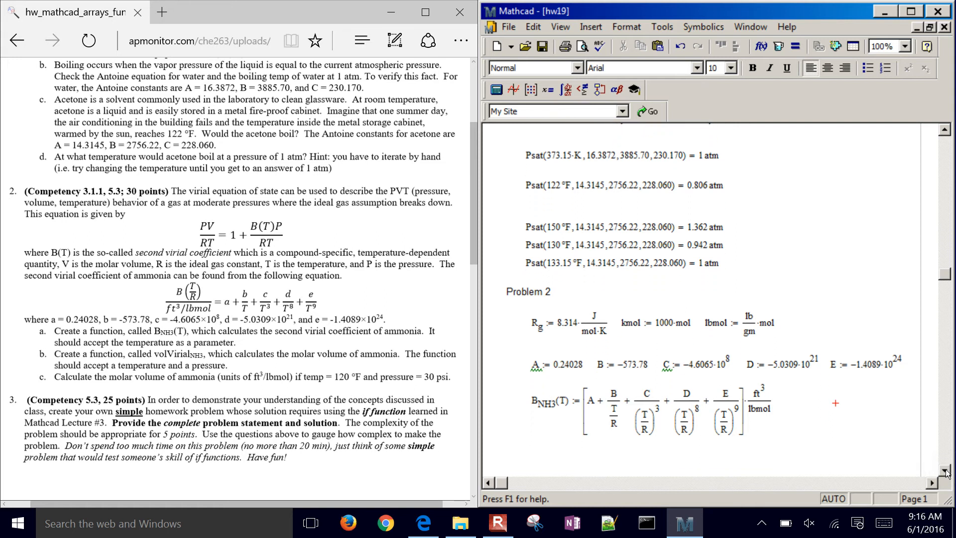
pyautogui.click(945, 471)
pyautogui.click(945, 471)
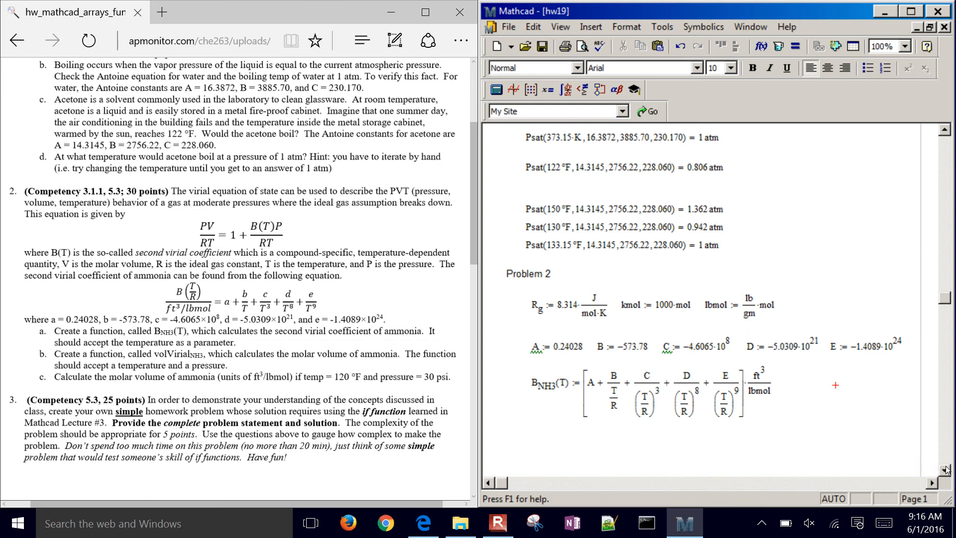
pyautogui.click(945, 471)
pyautogui.click(945, 471)
pyautogui.click(944, 471)
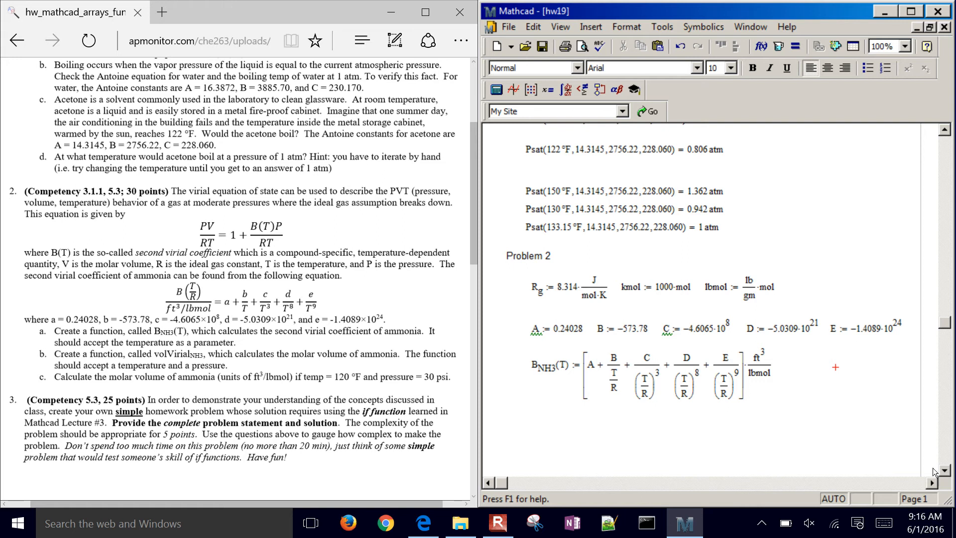
pyautogui.click(647, 394)
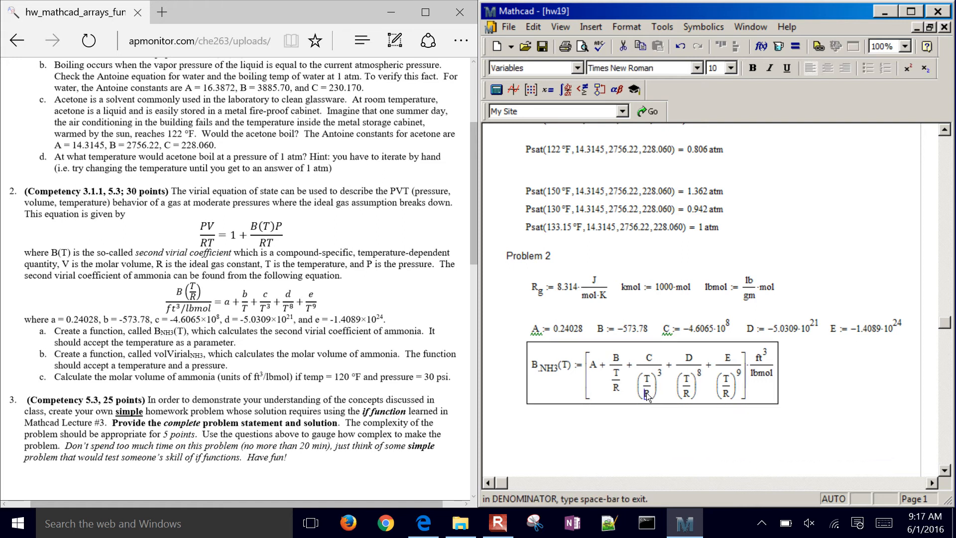
pyautogui.hotkey('shift', 'Left')
pyautogui.hotkey('shift', 'Left')
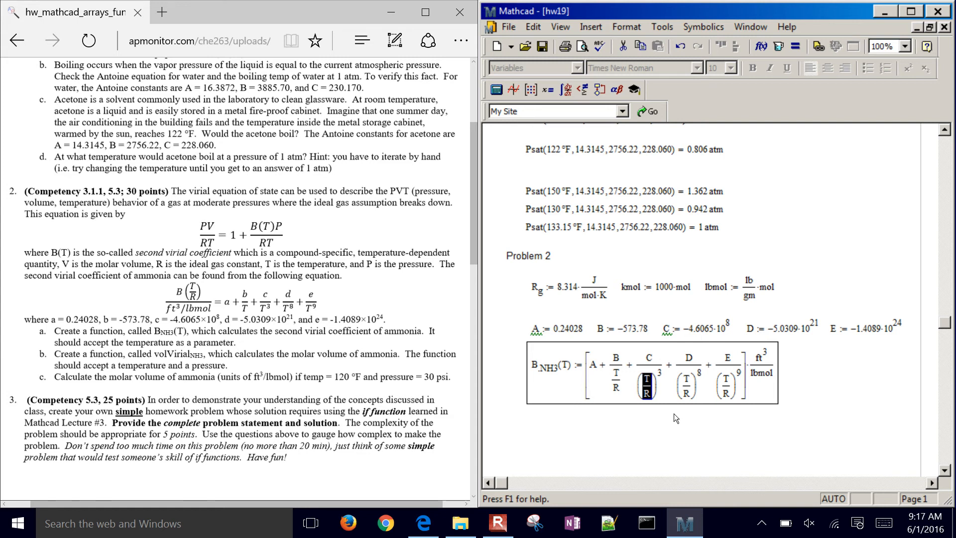
# Below its definition, evaluate the function B with subscript NH3 at 300·K as a trial
pyautogui.click(531, 436)
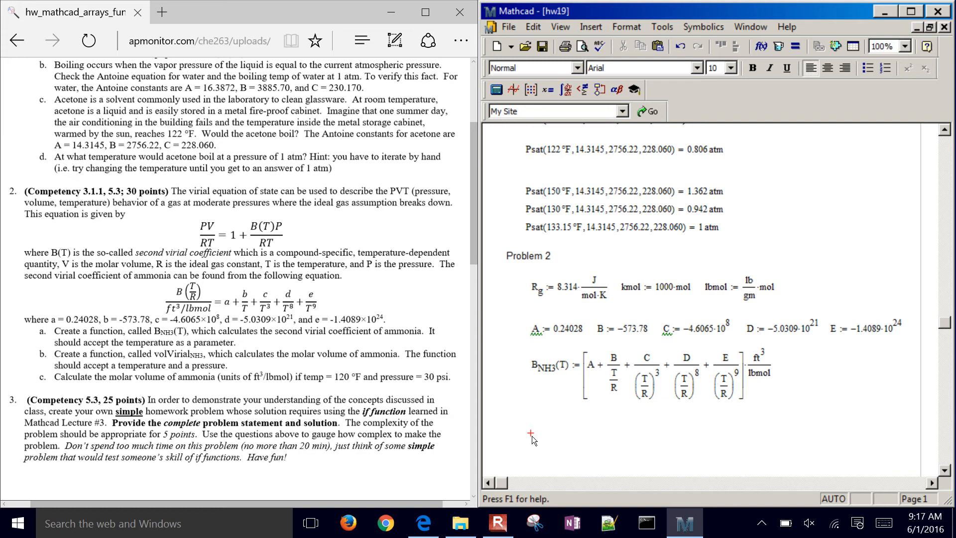
pyautogui.press('Up')
pyautogui.write('B.N')
pyautogui.write('H3(')
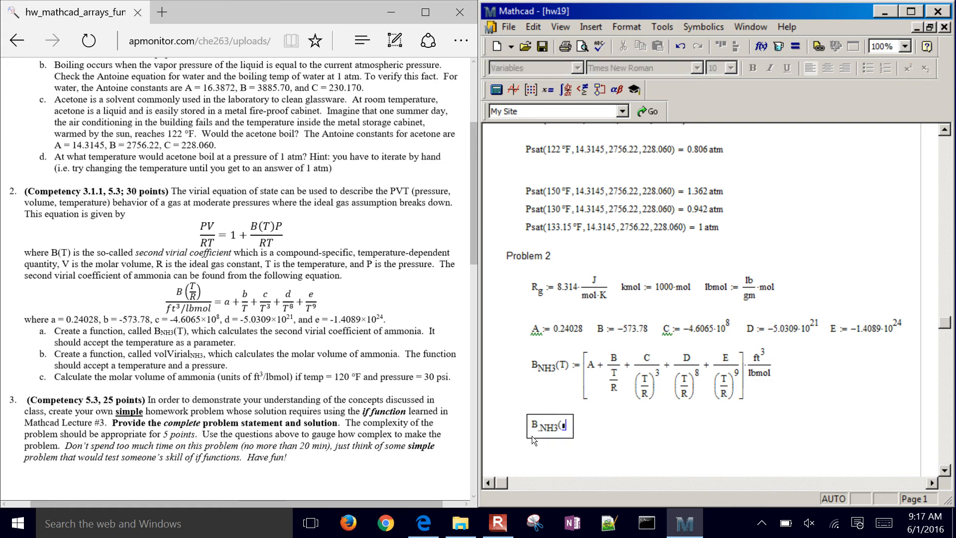
pyautogui.write('300*K')
pyautogui.write(')=')
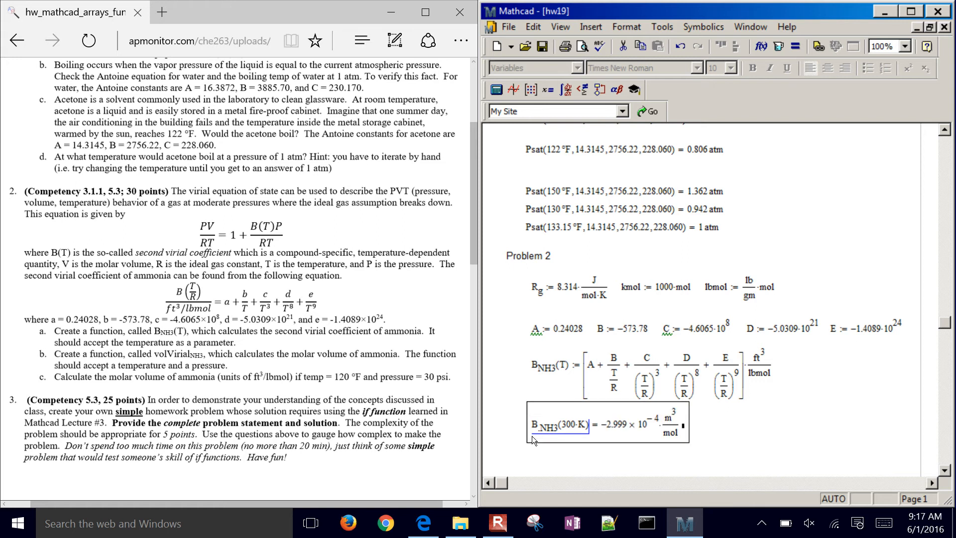
# Delete the trial evaluation of the ammonia virial coefficient at 300·K
pyautogui.click(685, 428)
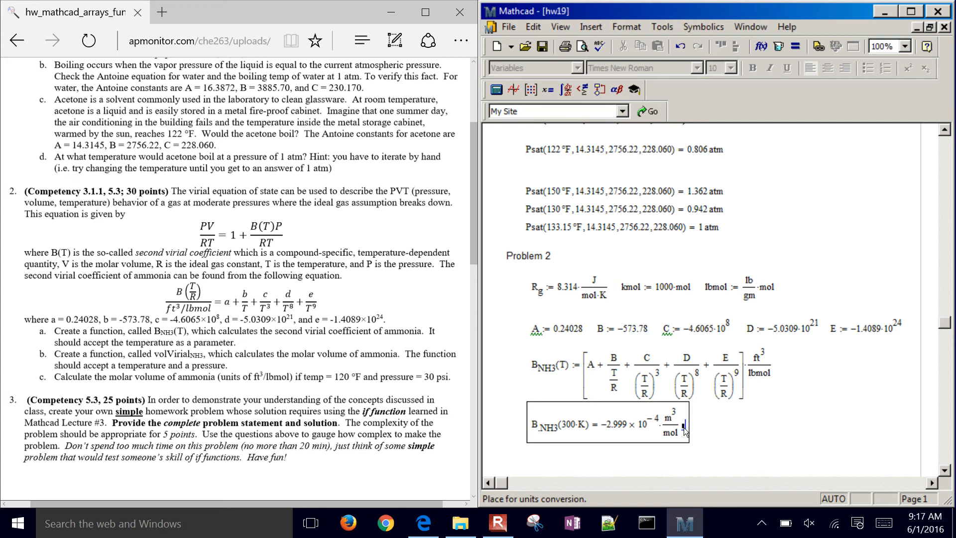
pyautogui.press('BackSpace')
pyautogui.press('BackSpace')
pyautogui.press('BackSpace')
pyautogui.press('BackSpace')
pyautogui.press('BackSpace')
pyautogui.press('BackSpace')
pyautogui.press('BackSpace')
pyautogui.press('BackSpace')
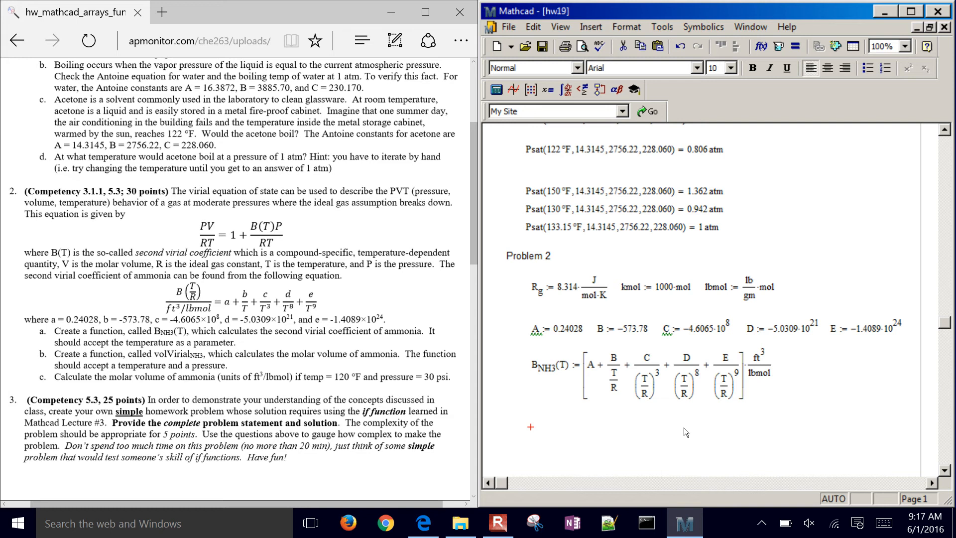
# Below the virial coefficient function, start defining the function volVirial with subscript NH3, taking T and P as arguments
pyautogui.write('vol')
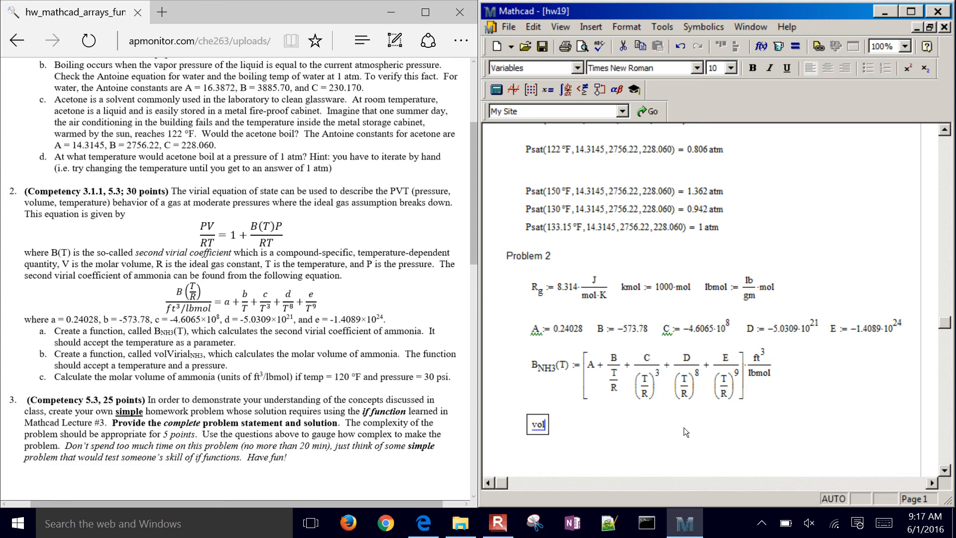
pyautogui.write('Virial')
pyautogui.write('.NH3')
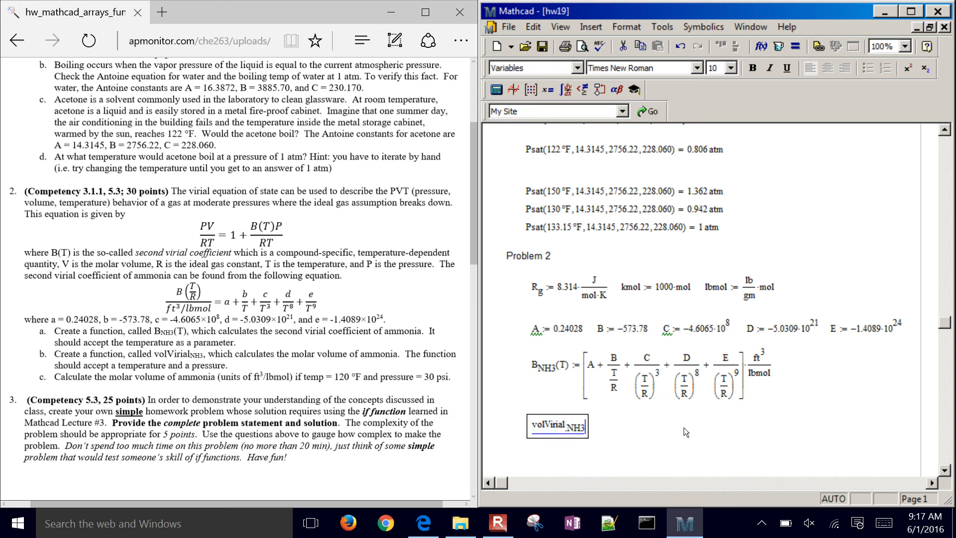
pyautogui.write('(T,P')
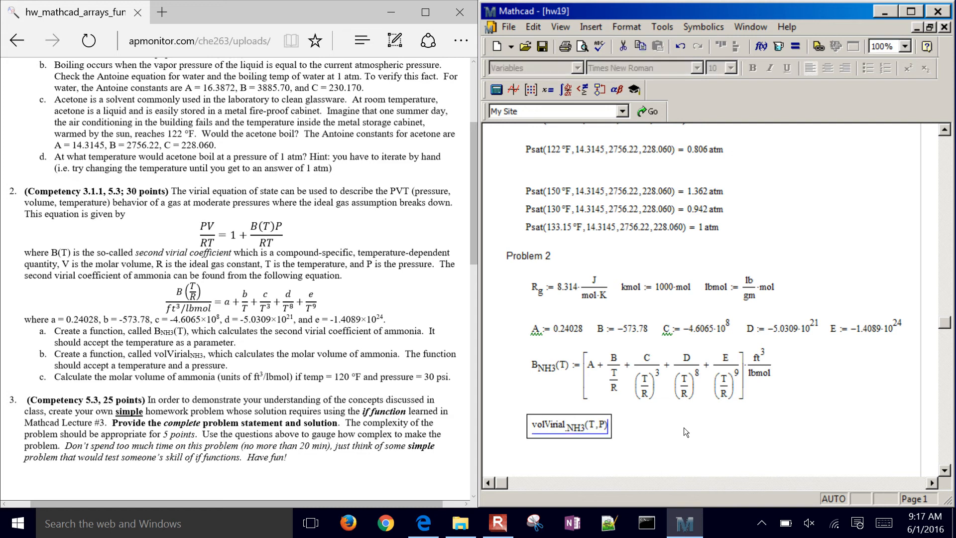
pyautogui.write(':=')
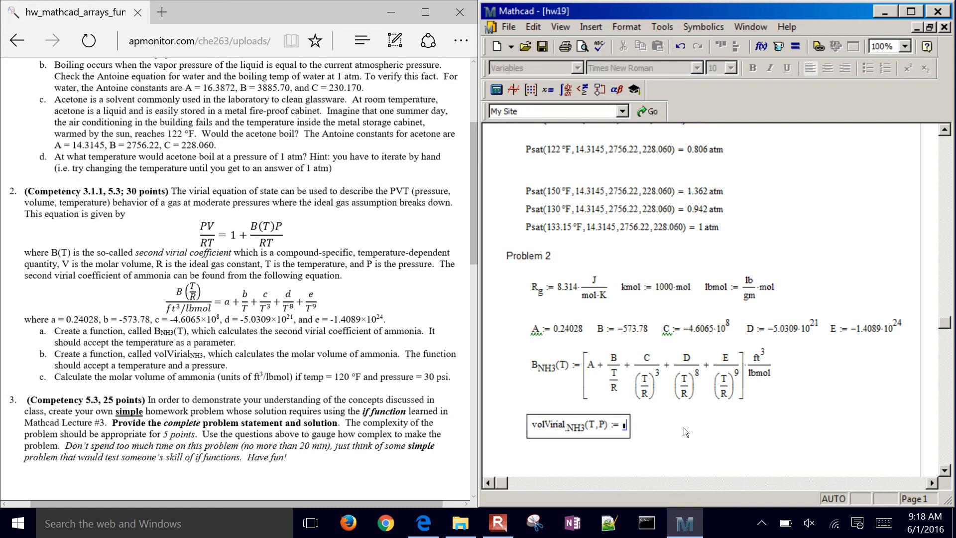
# Enter the parenthesized factor 1 + B_NH3(T)·P/(R_g·T) as the start of the molar volume expression
pyautogui.write('(1+')
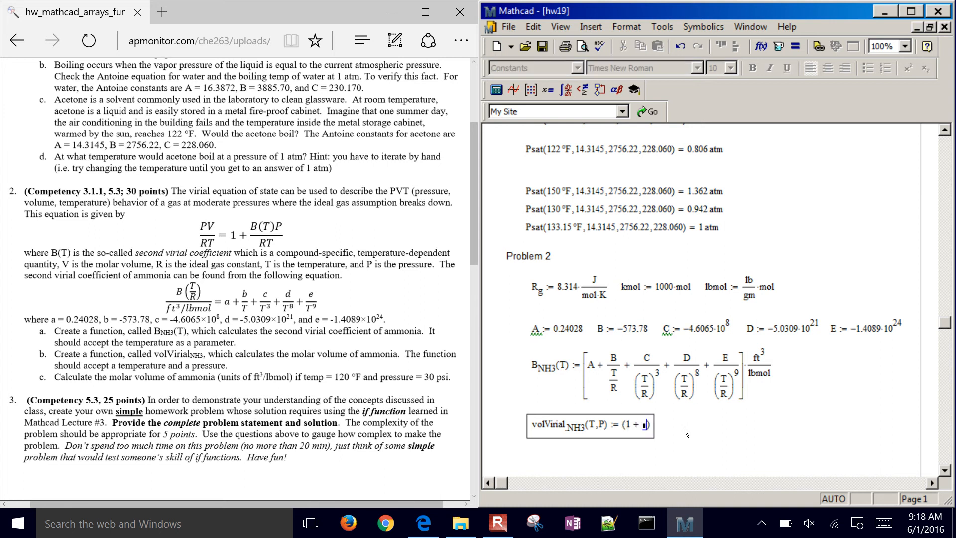
pyautogui.write('B.N')
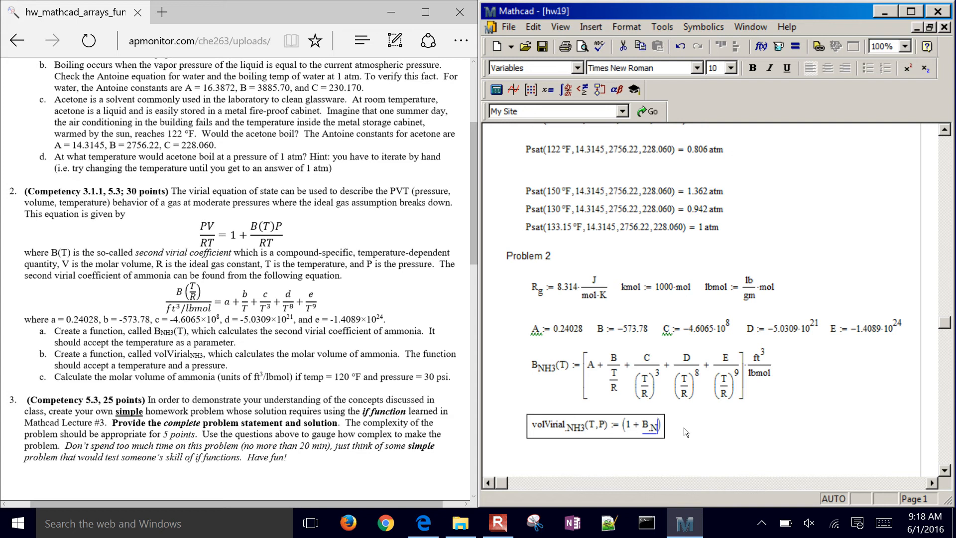
pyautogui.write('H3(T)*')
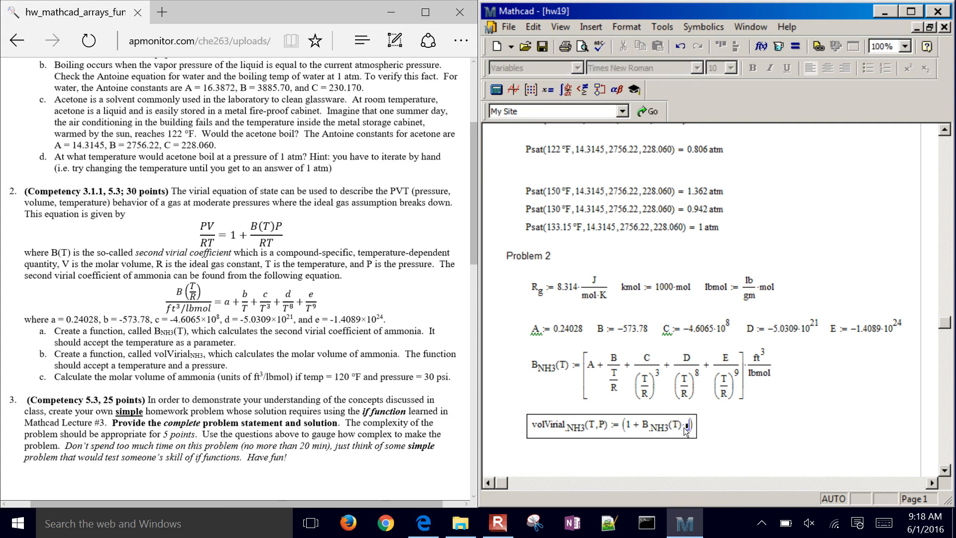
pyautogui.write('P')
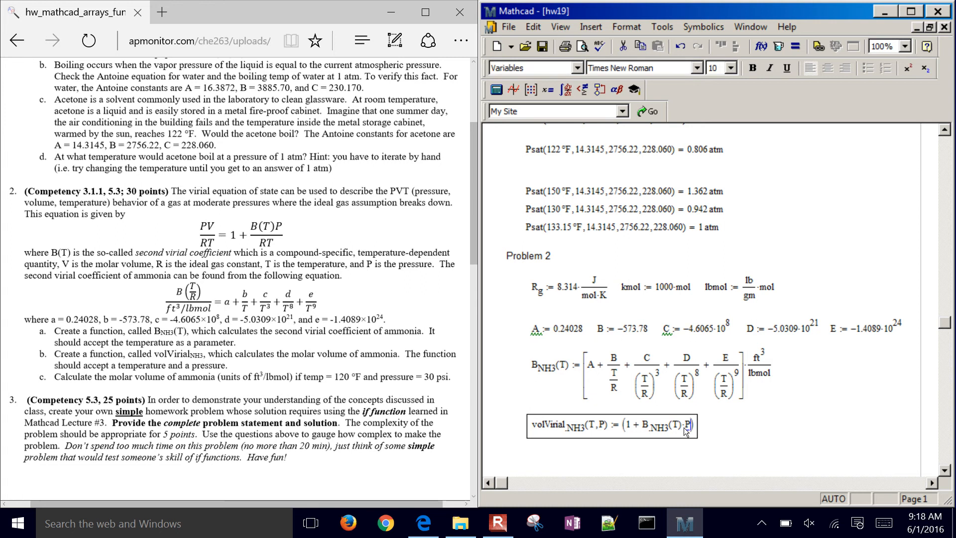
pyautogui.press('space')
pyautogui.write('/R.g')
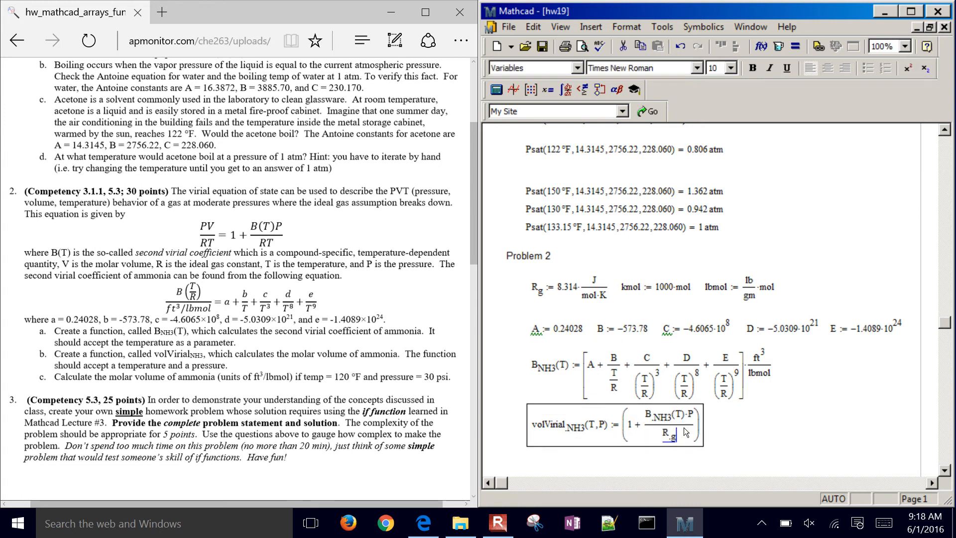
pyautogui.write('*T')
pyautogui.press('space')
pyautogui.press('space')
pyautogui.press('space')
pyautogui.press('Right')
pyautogui.press('Right')
pyautogui.press('Left')
pyautogui.press('Left')
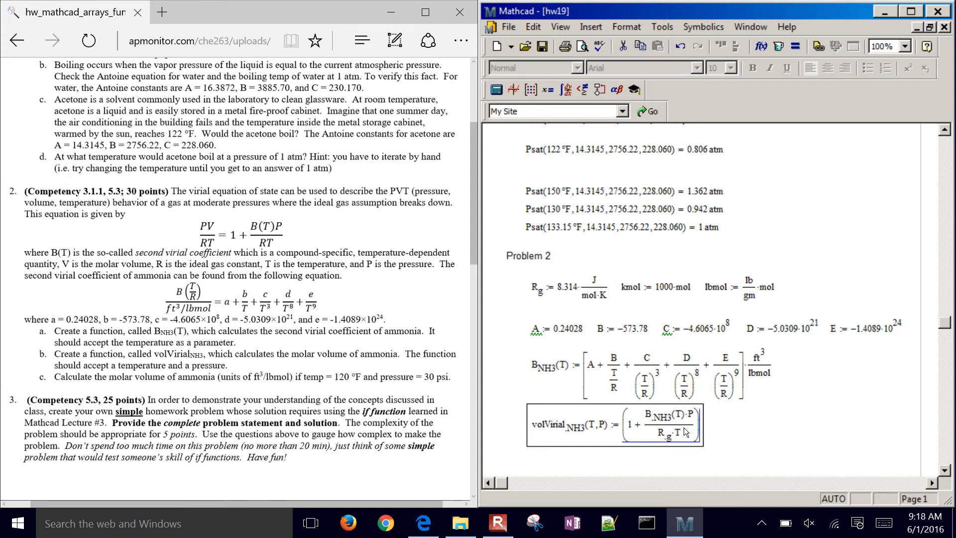
# Multiply the parenthesized virial factor by R_g·T/P to complete the molar volume function
pyautogui.write('*R.g')
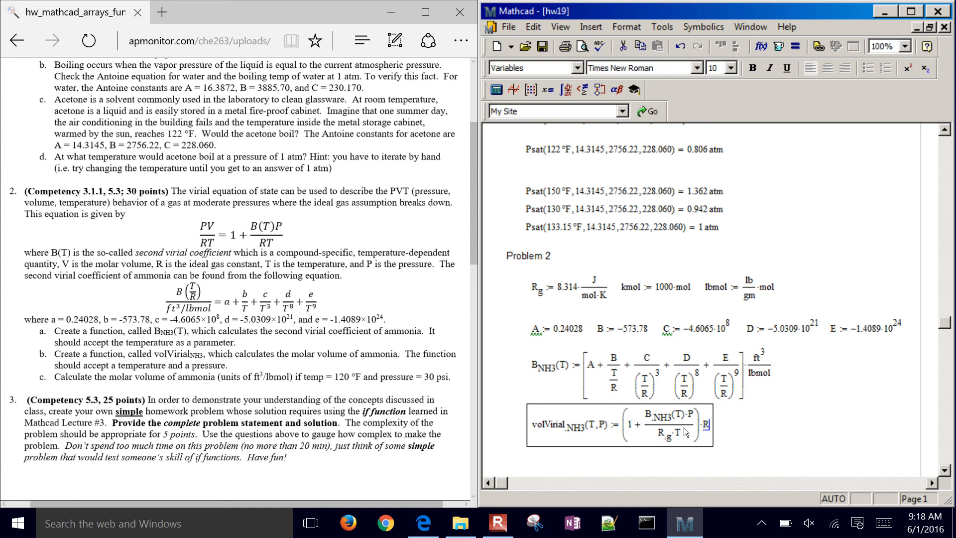
pyautogui.write('*T')
pyautogui.press('space')
pyautogui.write('/P')
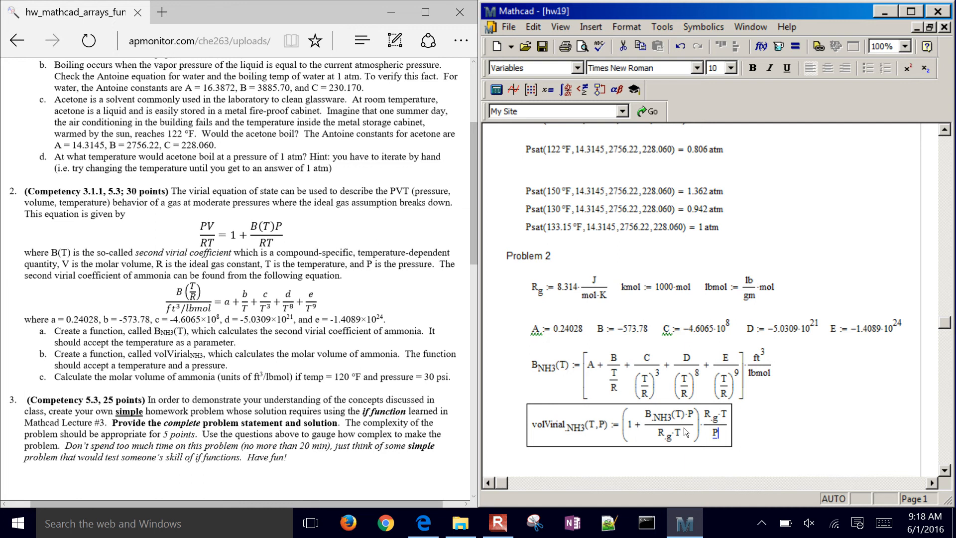
pyautogui.press('Right')
pyautogui.press('Right')
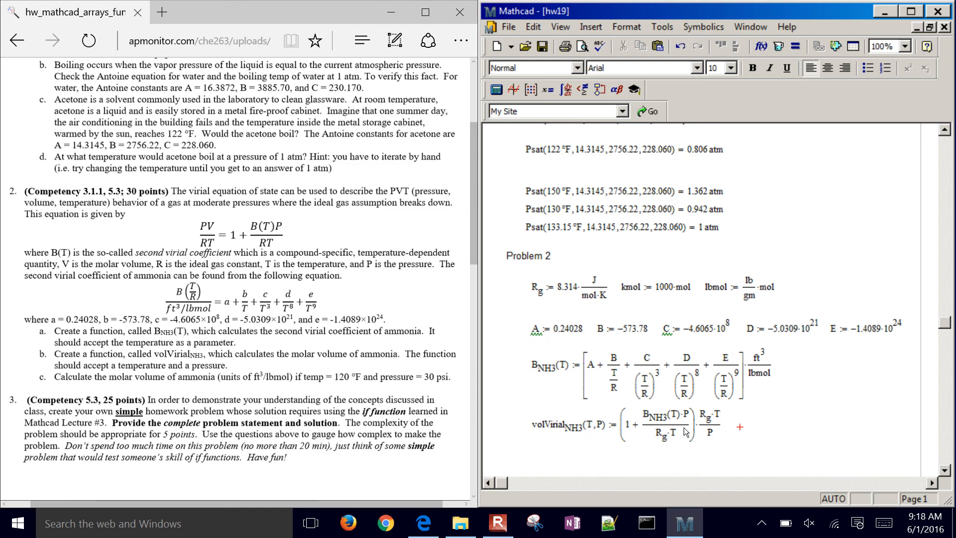
pyautogui.click(544, 453)
pyautogui.scroll(-5, 545, 453)
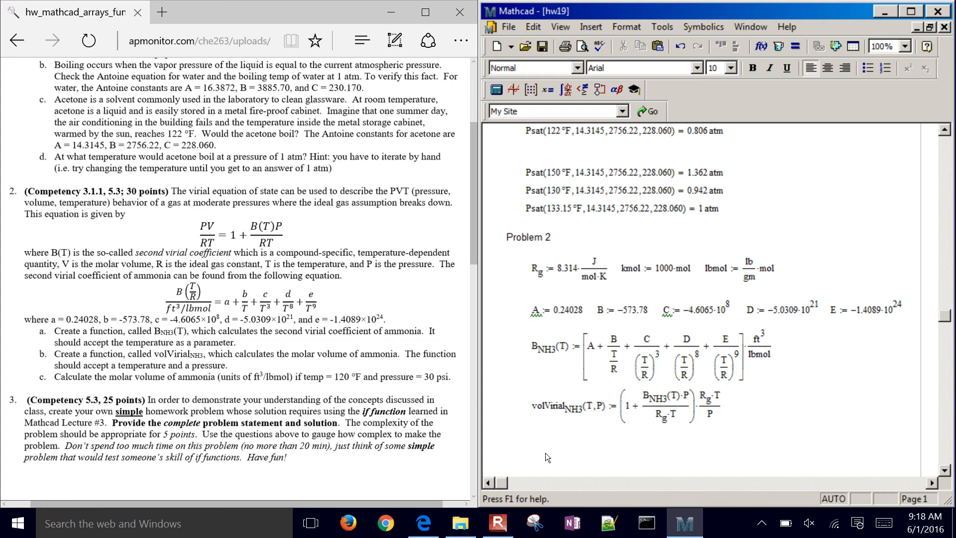
# Below the ammonia molar volume function, define the pressure P as 30·psi
pyautogui.press('Return')
pyautogui.press('Return')
pyautogui.press('Up')
pyautogui.press('Up')
pyautogui.press('Up')
pyautogui.press('Up')
pyautogui.press('Up')
pyautogui.press('Up')
pyautogui.press('Up')
pyautogui.press('Up')
pyautogui.press('Up')
pyautogui.press('Up')
pyautogui.press('Up')
pyautogui.press('Up')
pyautogui.press('Up')
pyautogui.press('Up')
pyautogui.press('Up')
pyautogui.press('Up')
pyautogui.press('Up')
pyautogui.press('Up')
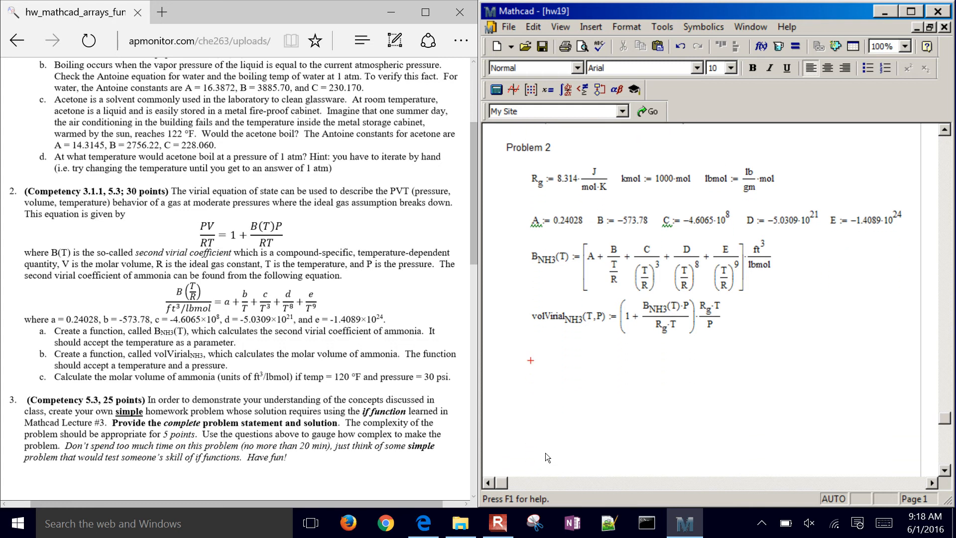
pyautogui.write('P:')
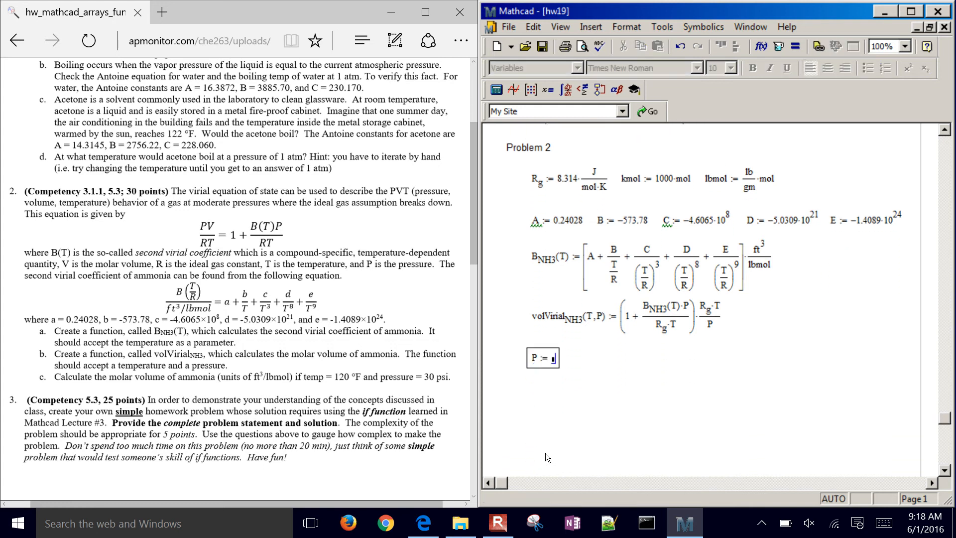
pyautogui.write('30*psi')
# Beside the pressure definition, define the temperature T as 120 °F using the Degrees Fahrenheit function unit
pyautogui.press('Right')
pyautogui.press('Right')
pyautogui.press('Right')
pyautogui.write('T ')
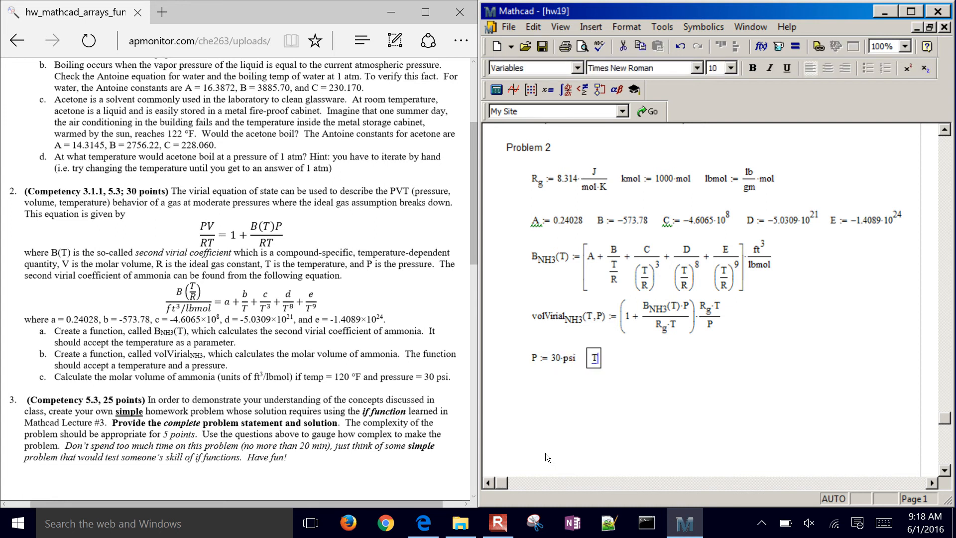
pyautogui.write(':=')
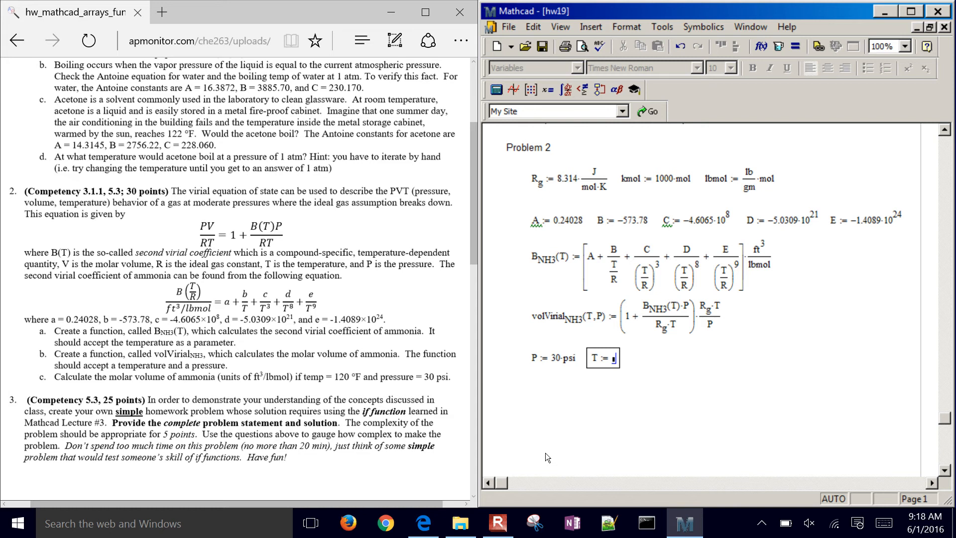
pyautogui.click(778, 46)
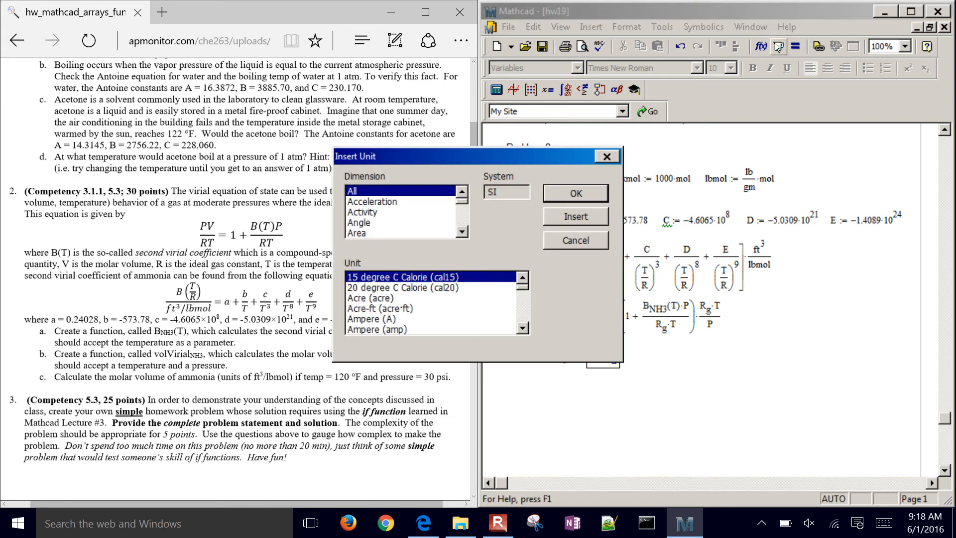
pyautogui.click(466, 219)
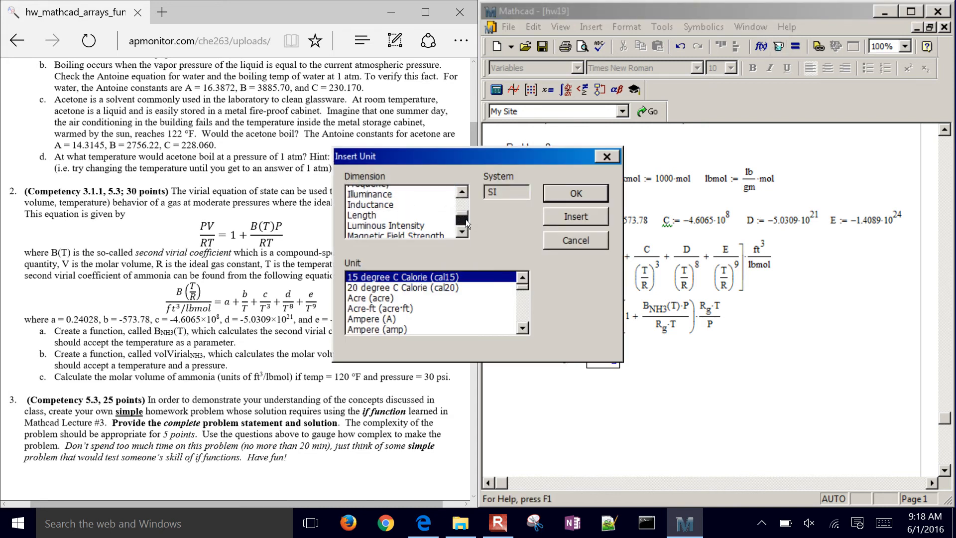
pyautogui.click(463, 232)
pyautogui.click(466, 230)
pyautogui.click(463, 232)
pyautogui.click(463, 231)
pyautogui.click(423, 233)
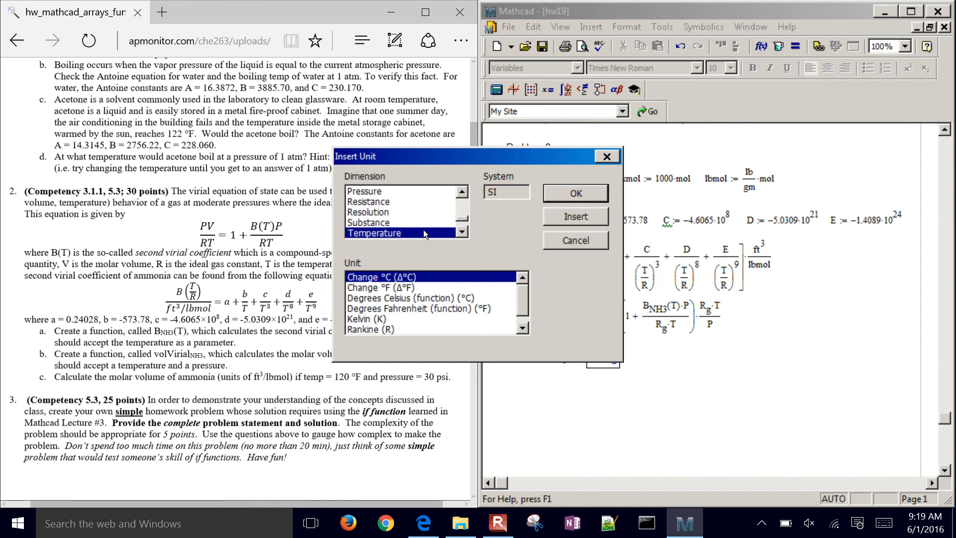
pyautogui.click(475, 308)
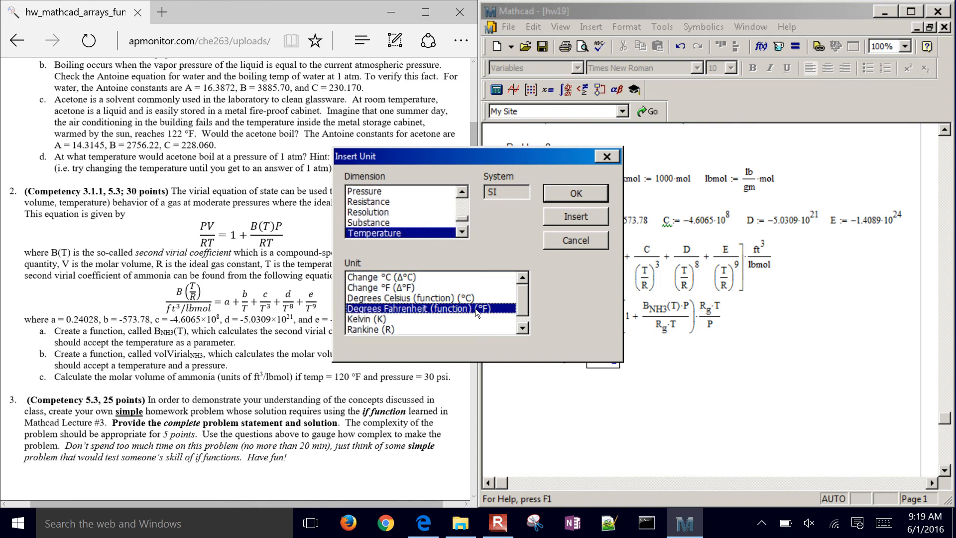
pyautogui.click(578, 193)
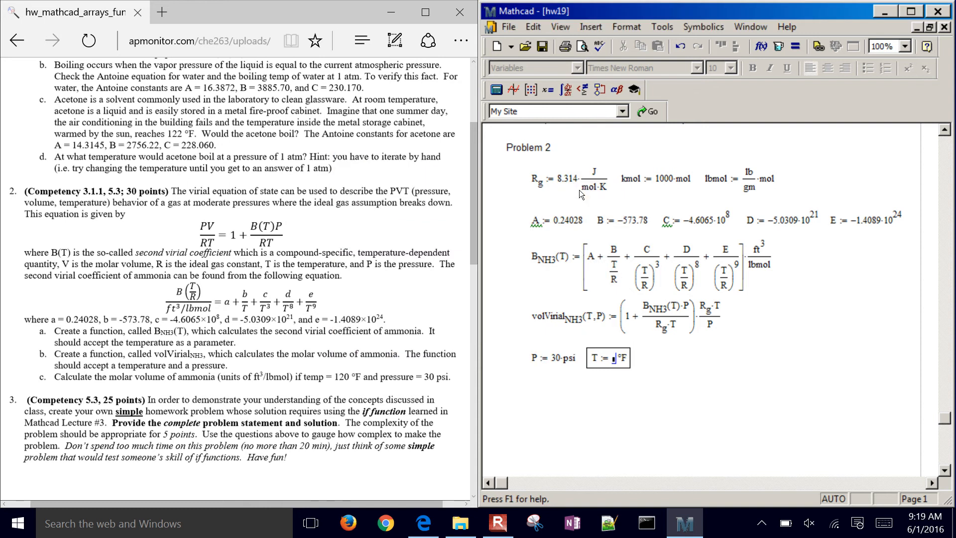
pyautogui.write('120')
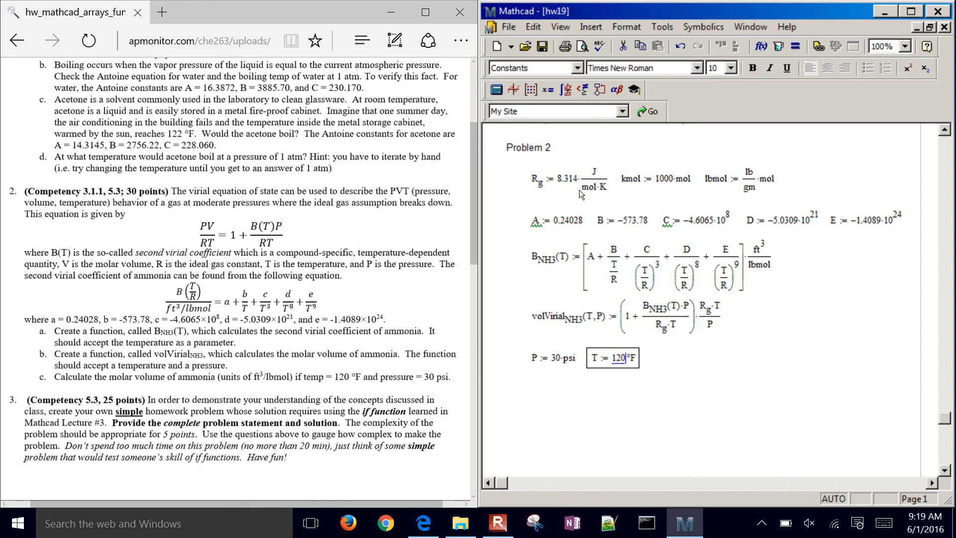
pyautogui.press('Return')
# Below the pressure and temperature definitions, evaluate volVirial with subscript NH3 at (T,P)
pyautogui.press('Down')
pyautogui.press('Left')
pyautogui.press('Left')
pyautogui.press('Left')
pyautogui.press('Left')
pyautogui.press('Left')
pyautogui.press('Left')
pyautogui.press('Left')
pyautogui.press('Left')
pyautogui.press('Left')
pyautogui.press('Left')
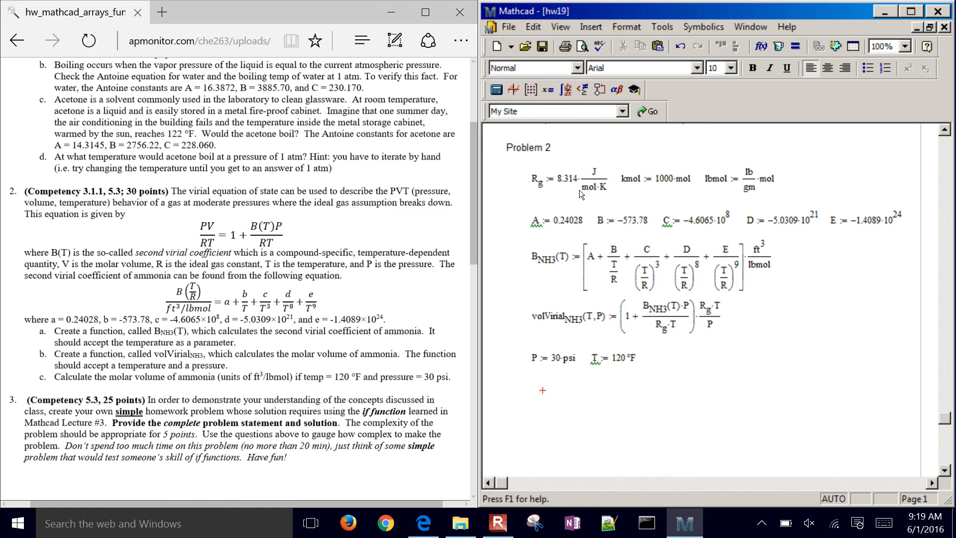
pyautogui.press('Down')
pyautogui.write('vol')
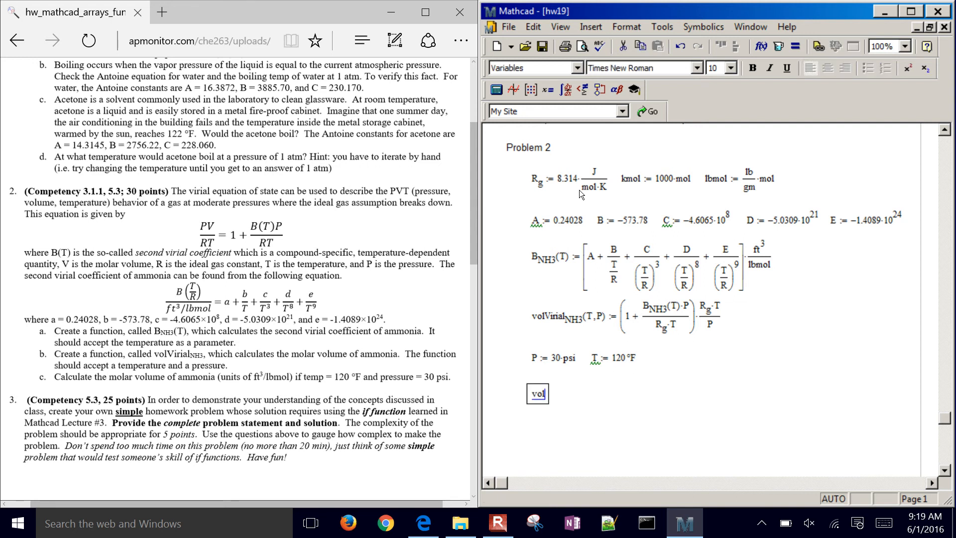
pyautogui.write('Virial')
pyautogui.write('.NH3')
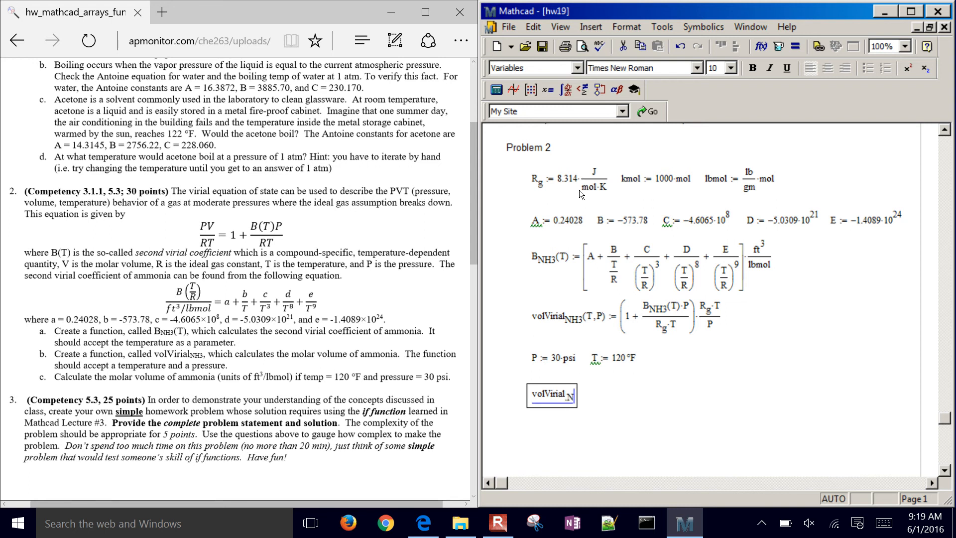
pyautogui.write('(T,p')
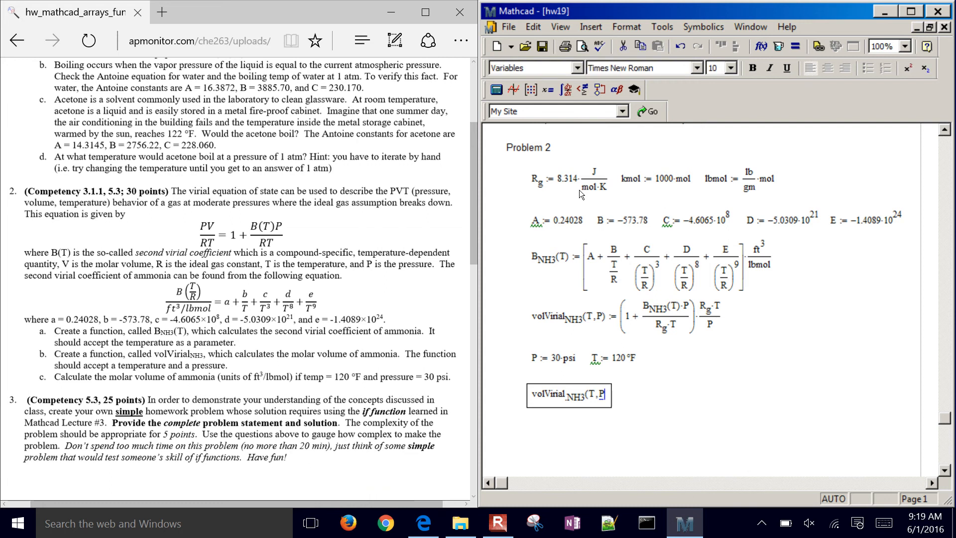
pyautogui.write('P)=')
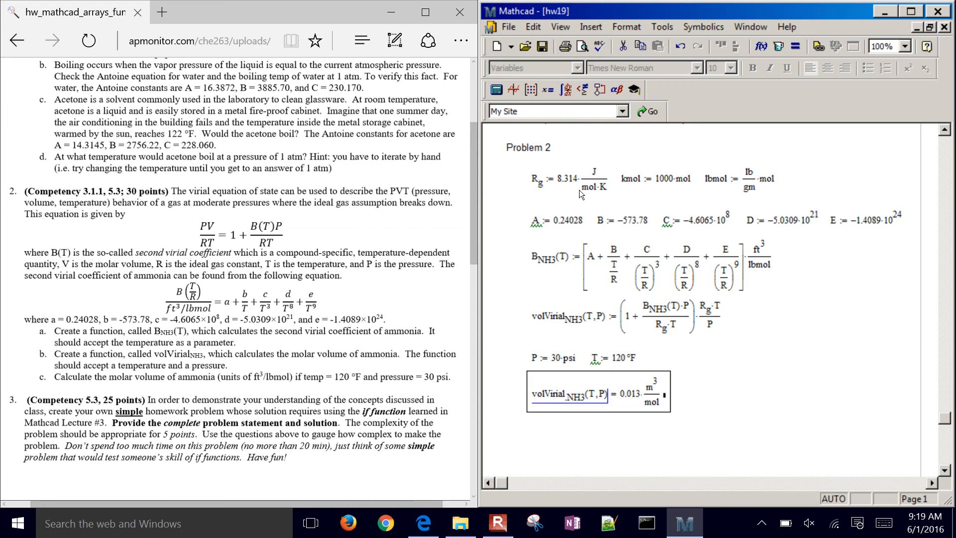
# Convert the evaluated ammonia molar volume's units to ft^3/lbmol
pyautogui.click(658, 398)
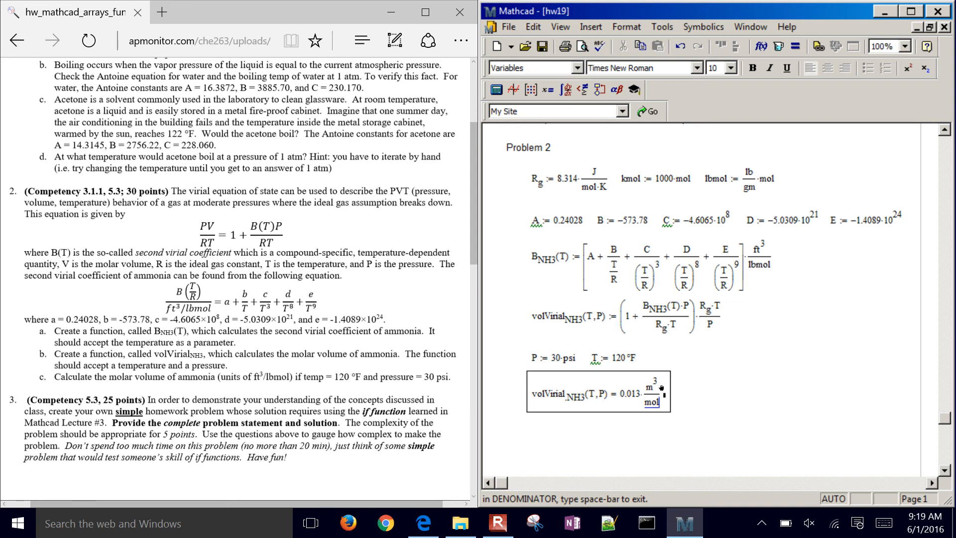
pyautogui.click(724, 412)
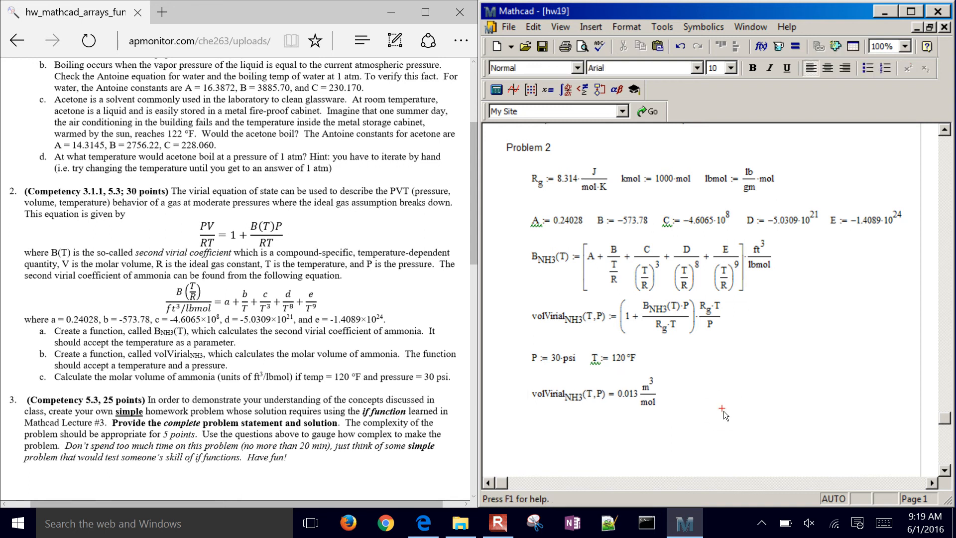
pyautogui.click(643, 398)
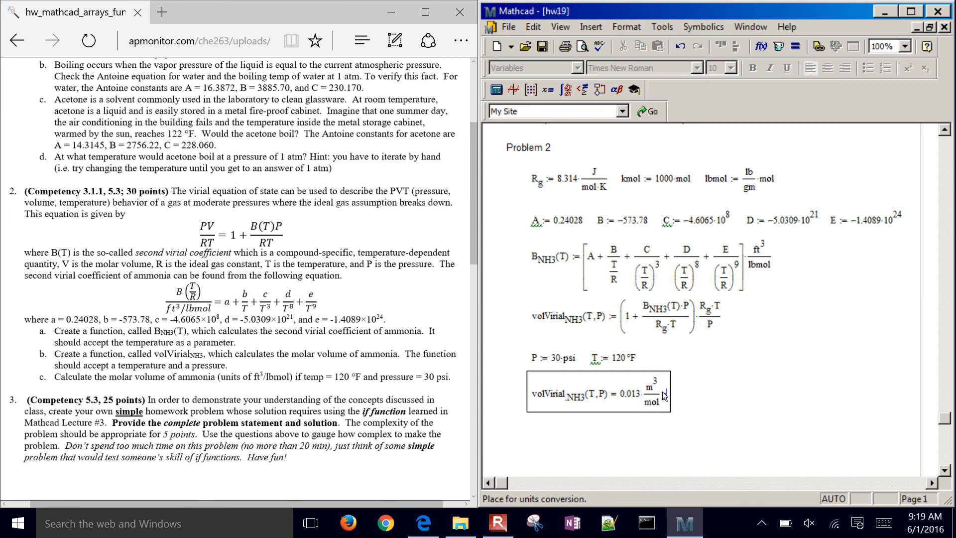
pyautogui.write('ft^3')
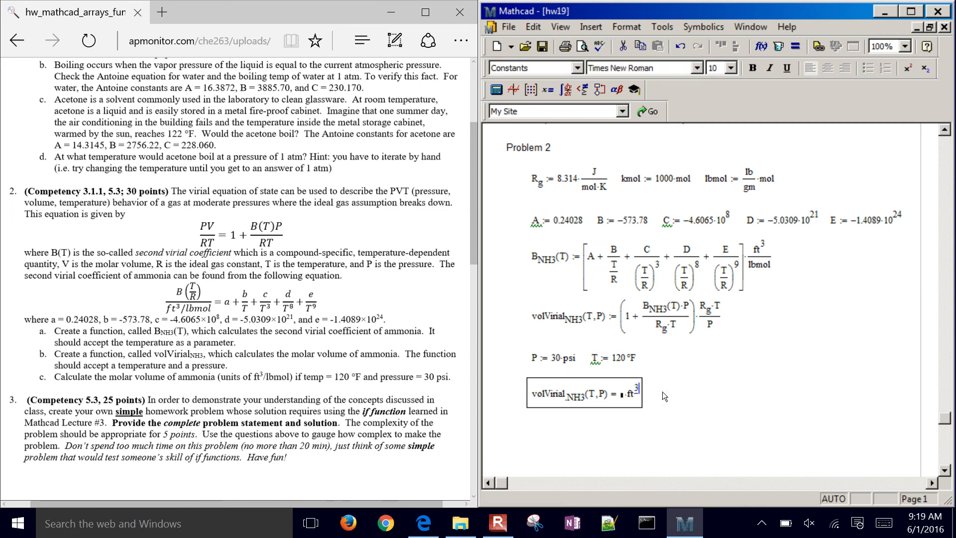
pyautogui.press('space')
pyautogui.write('/lb')
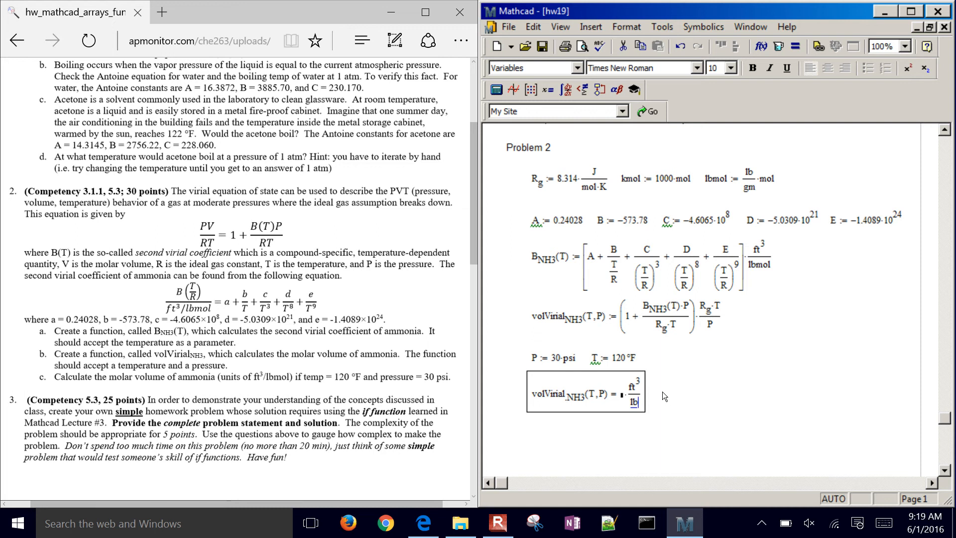
pyautogui.write('mol')
pyautogui.press('Return')
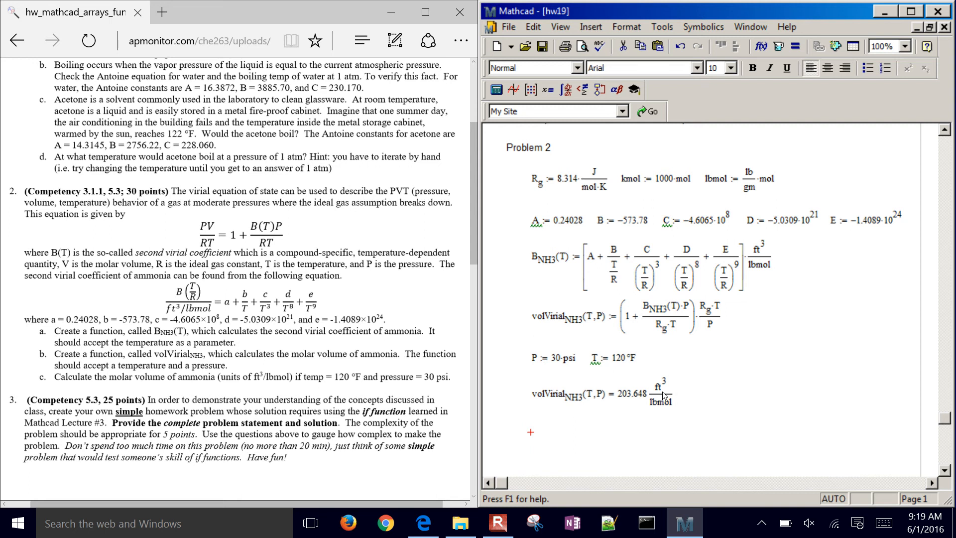
# Add the text heading "Problem 3" below the molar volume result, aligned with the Problem 2 heading
pyautogui.scroll(-4, 239, 278)
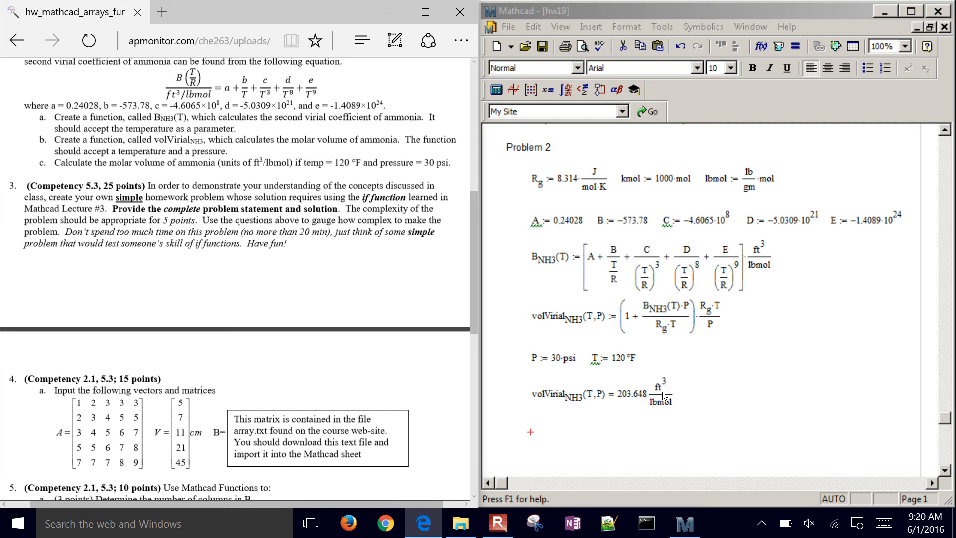
pyautogui.click(501, 433)
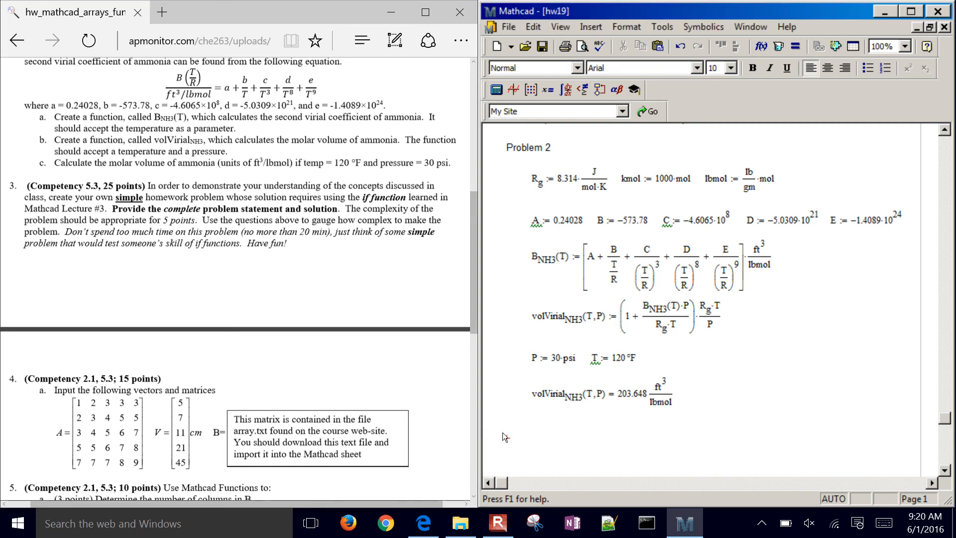
pyautogui.write('Problem 3')
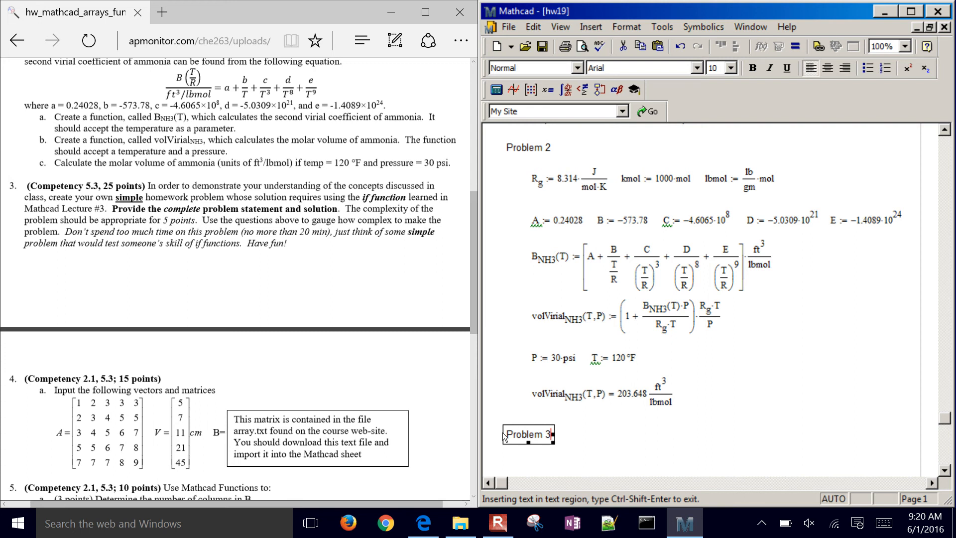
pyautogui.click(555, 450)
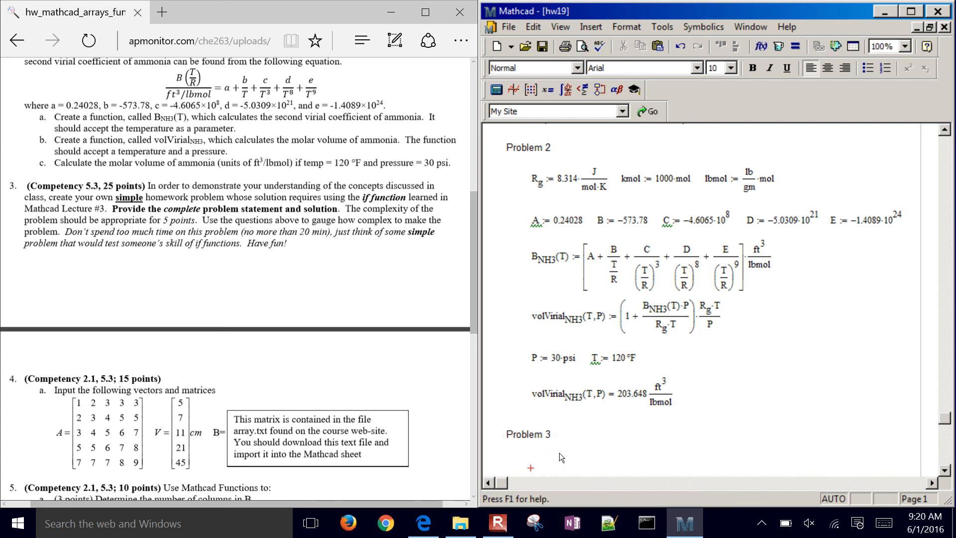
# Below the Problem 3 heading, start defining x as a two-line program block
pyautogui.click(599, 89)
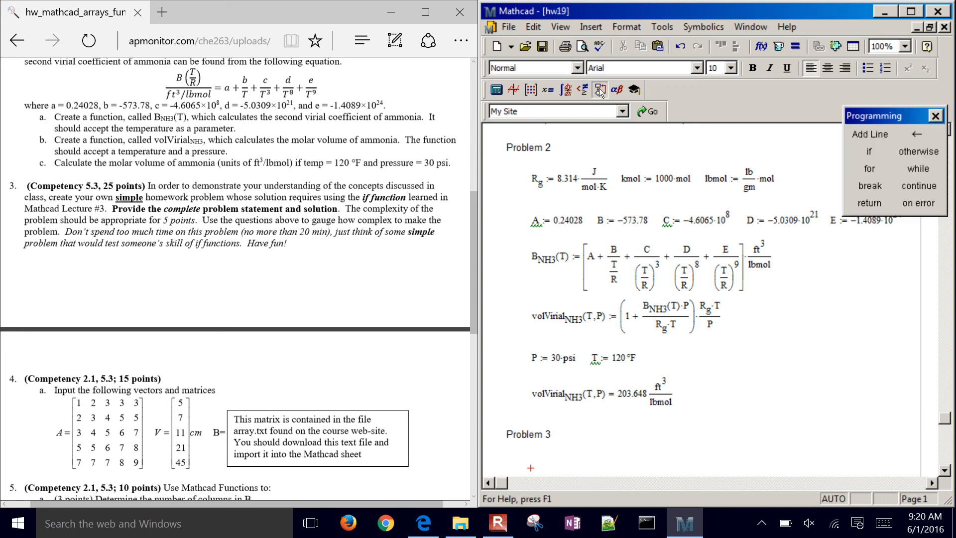
pyautogui.click(525, 463)
pyautogui.write('x:')
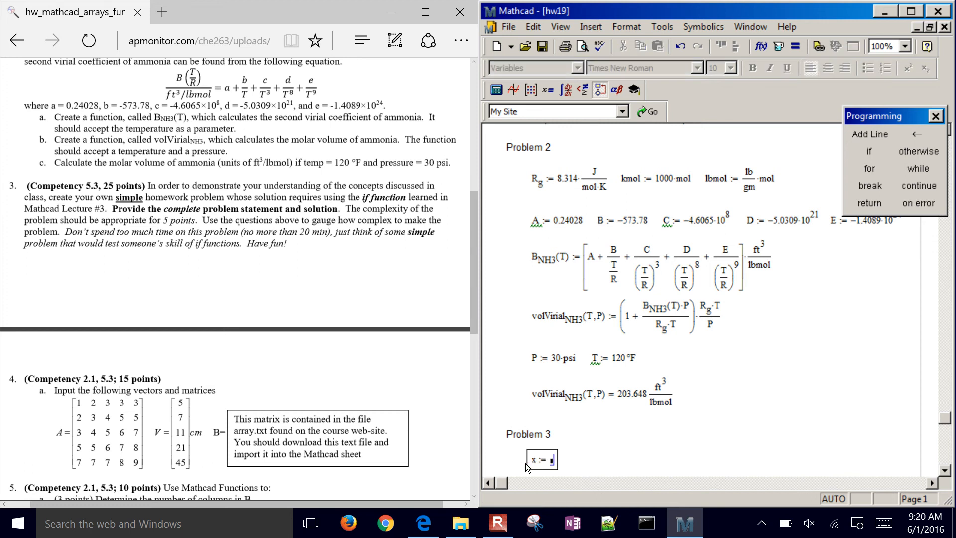
pyautogui.click(873, 134)
pyautogui.click(830, 409)
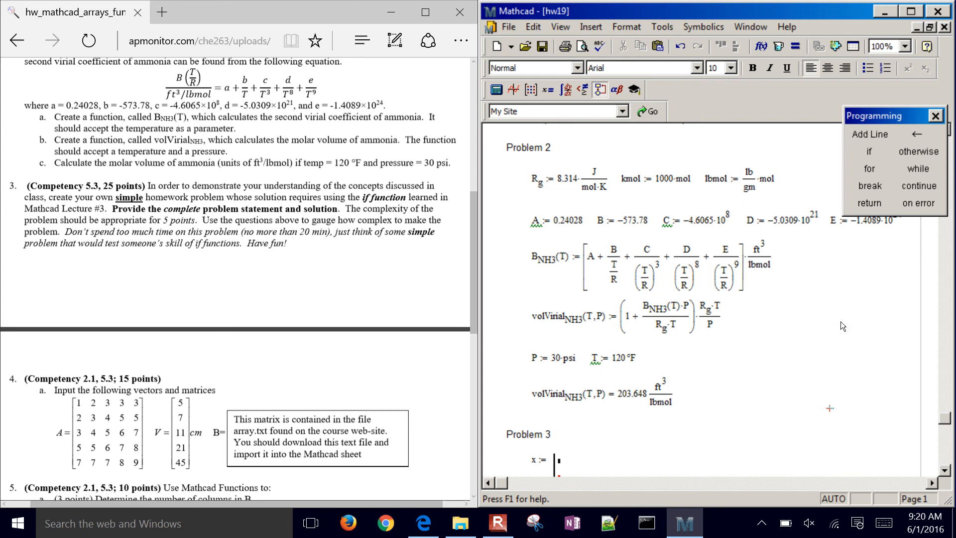
# Insert an if statement with empty placeholders in the first line of the x program
pyautogui.click(560, 461)
pyautogui.click(870, 152)
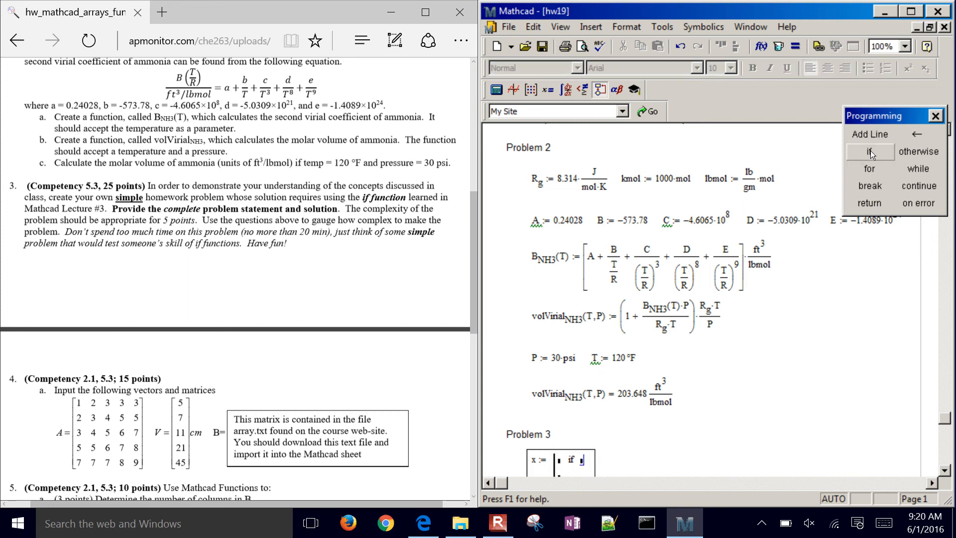
pyautogui.press('Left')
pyautogui.press('Left')
pyautogui.press('Left')
pyautogui.press('Right')
# Add the text heading "Problem 4" below the x program and place the insertion point beneath it
pyautogui.click(946, 463)
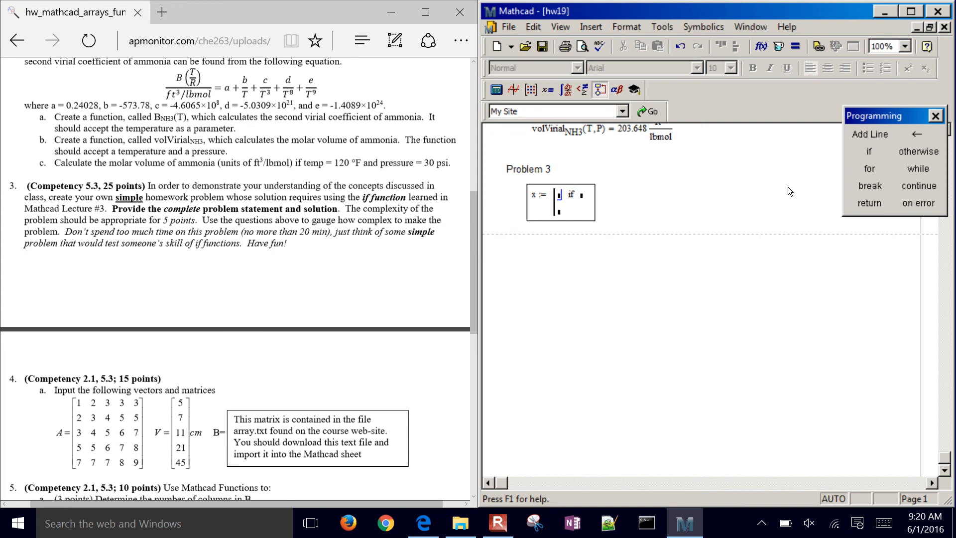
pyautogui.click(508, 263)
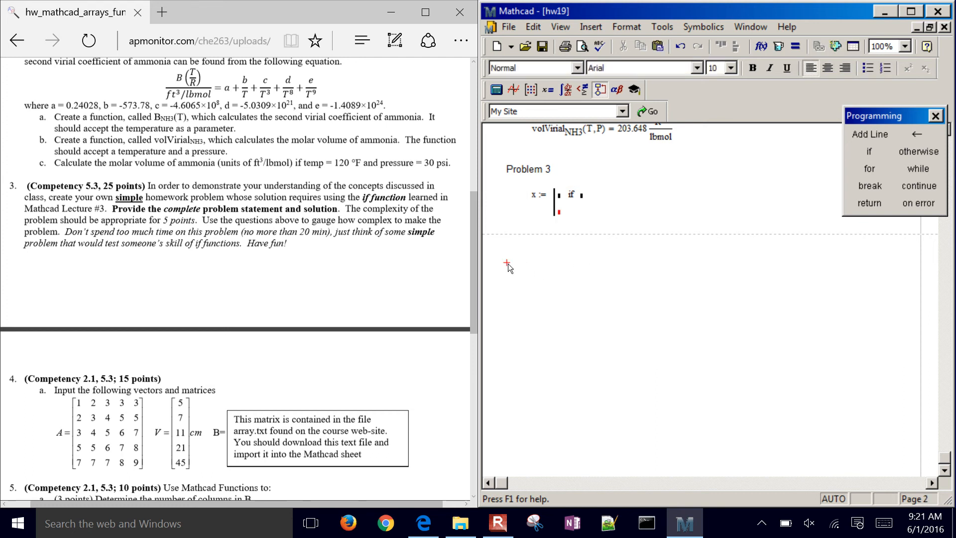
pyautogui.write('Problem 4')
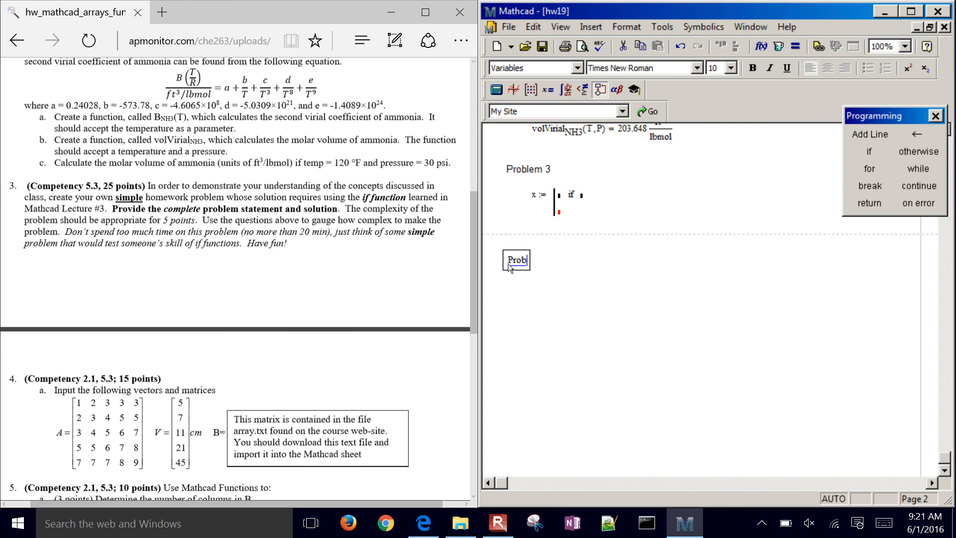
pyautogui.hotkey('ctrl', 'shift', 'Return')
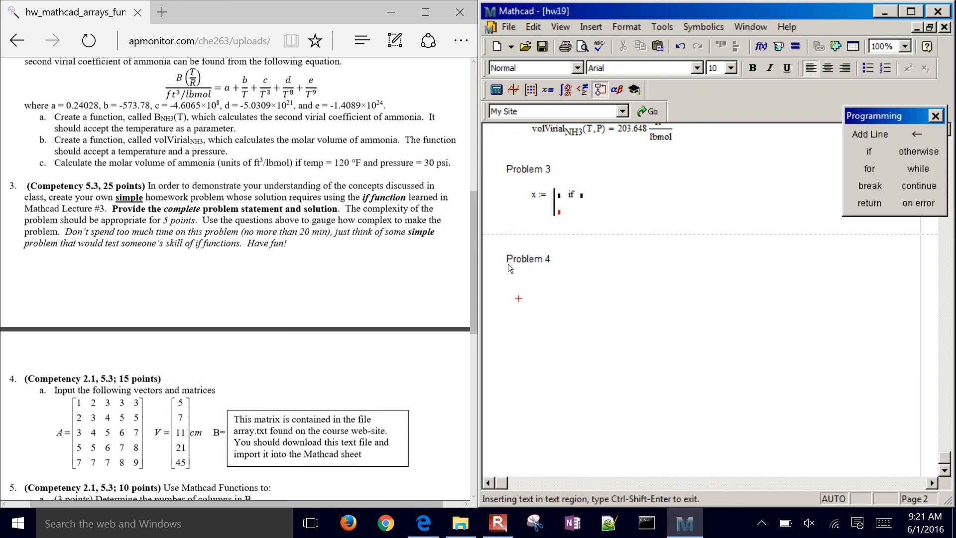
pyautogui.scroll(-3, 235, 279)
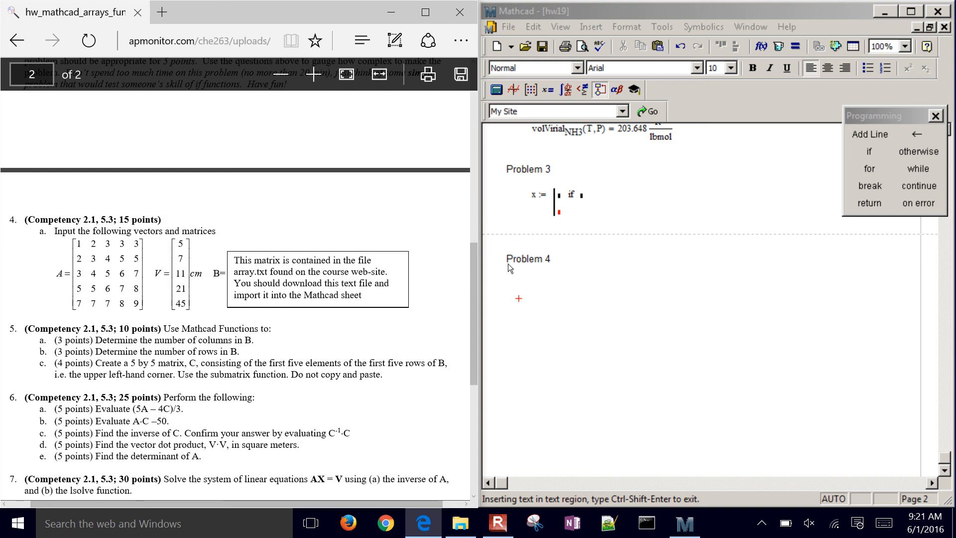
pyautogui.click(537, 322)
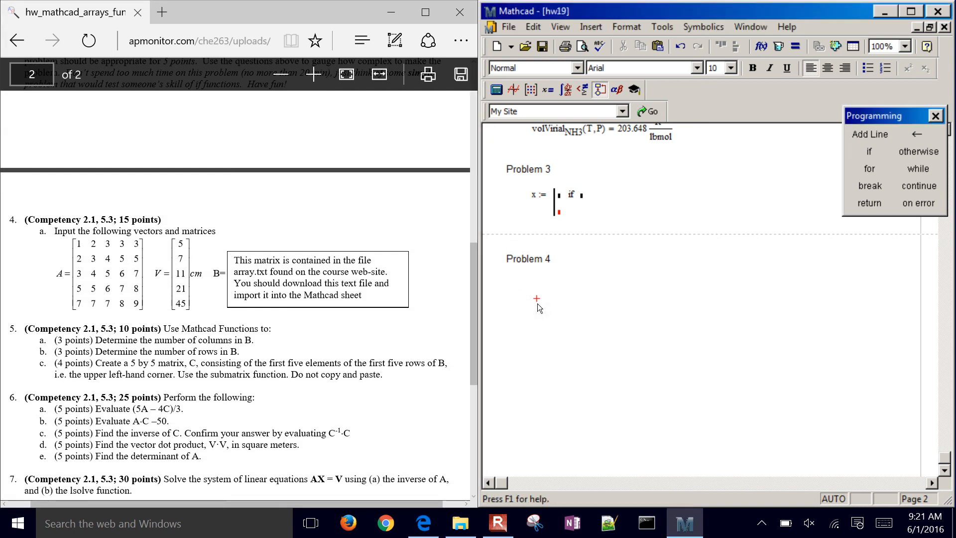
# Start defining A below the Problem 4 heading as an empty matrix with 5 rows and 5 columns
pyautogui.press('Return')
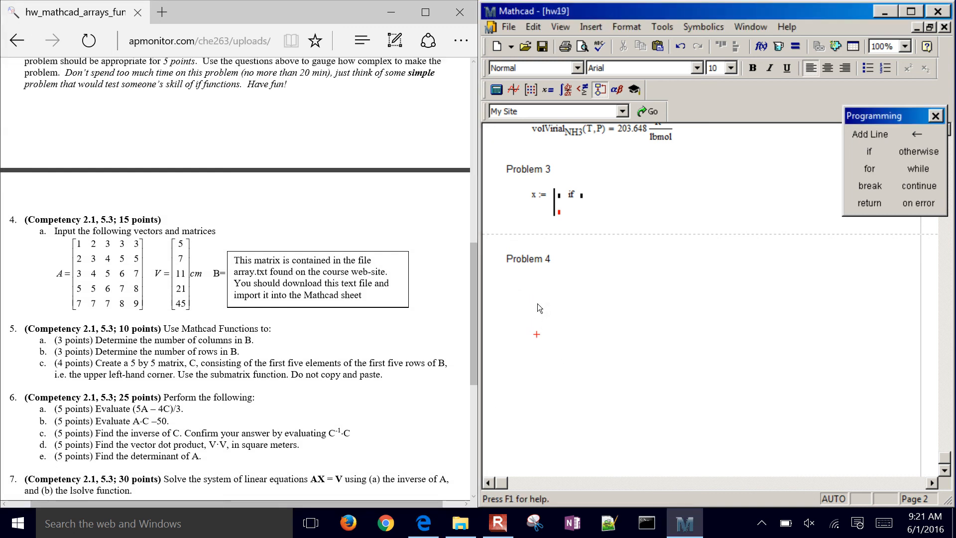
pyautogui.click(940, 115)
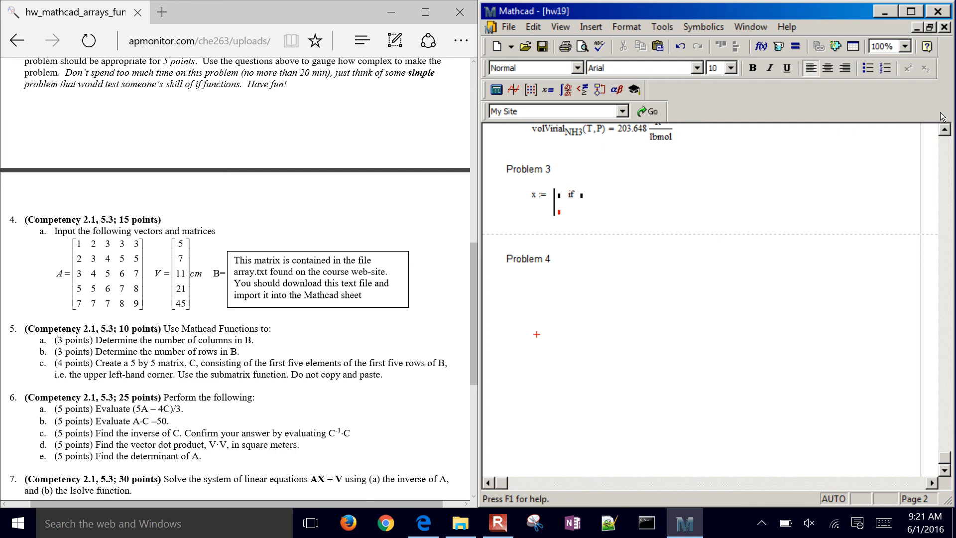
pyautogui.write('A ')
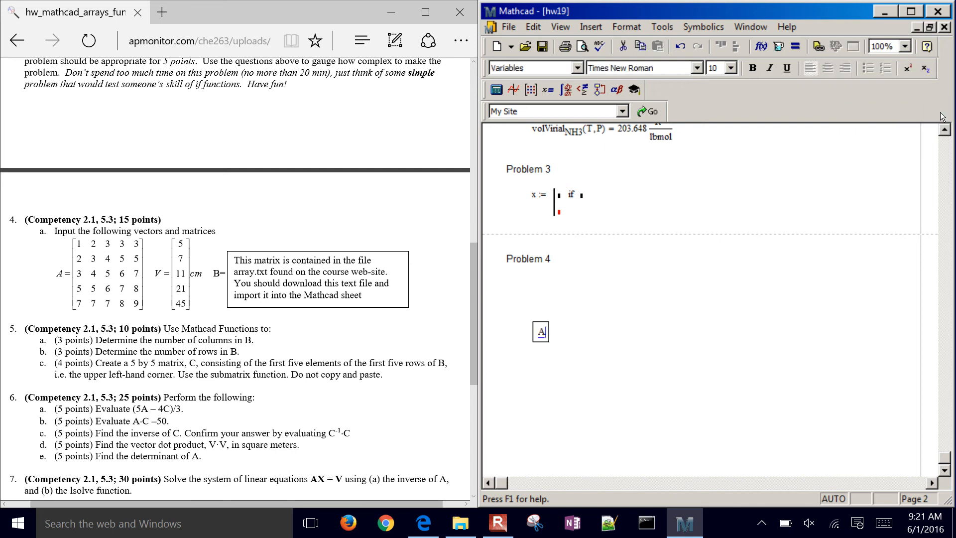
pyautogui.write(':=')
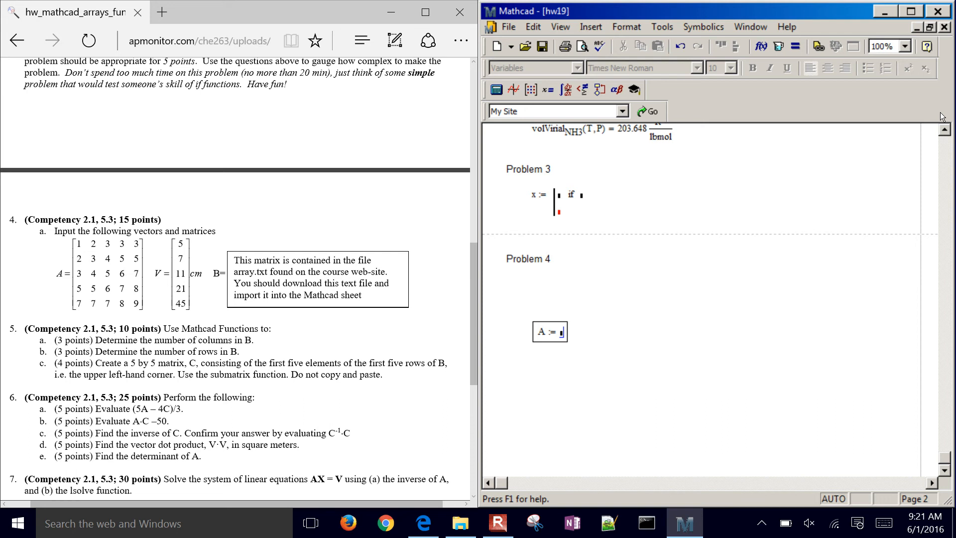
pyautogui.hotkey('ctrl', 'm')
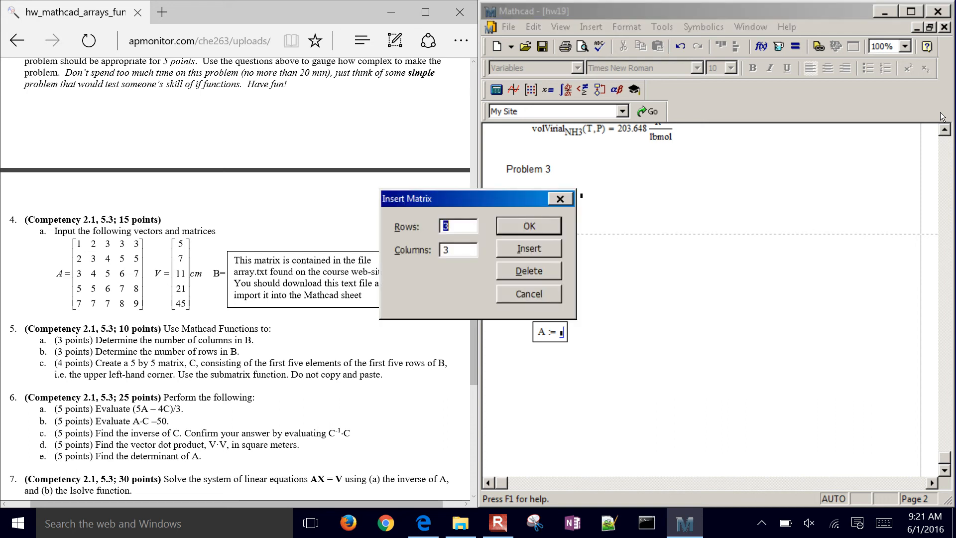
pyautogui.click(566, 196)
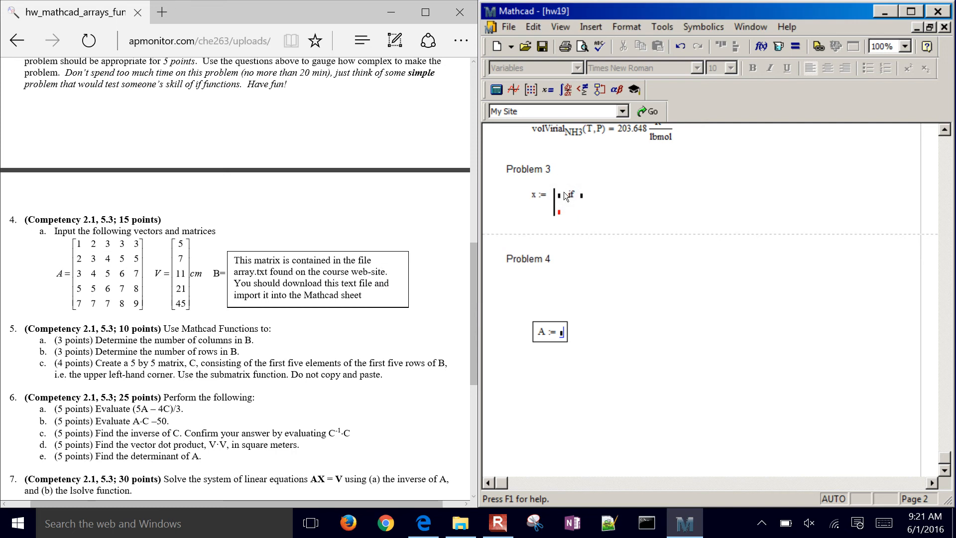
pyautogui.click(534, 90)
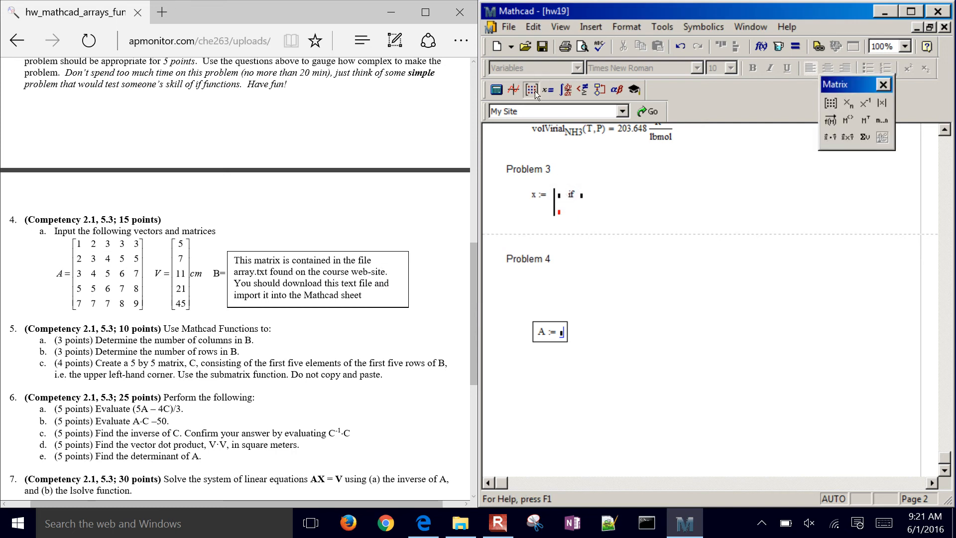
pyautogui.click(831, 103)
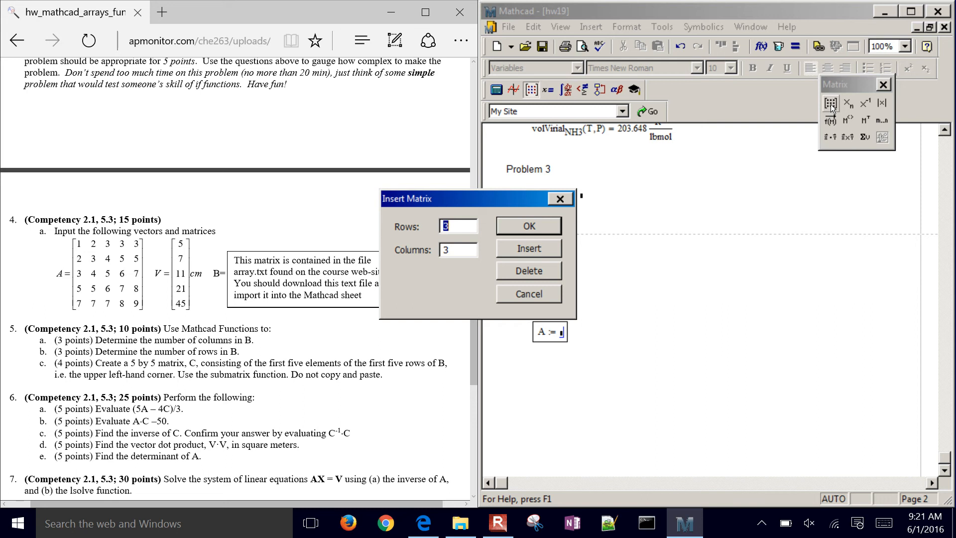
pyautogui.write('5')
pyautogui.press('Tab')
pyautogui.write('5')
pyautogui.click(524, 221)
# Fill the first row of matrix A with 1, 2, 3, 3, 3
pyautogui.write('1')
pyautogui.press('Tab')
pyautogui.write('2')
pyautogui.press('Tab')
pyautogui.write('3')
pyautogui.press('Tab')
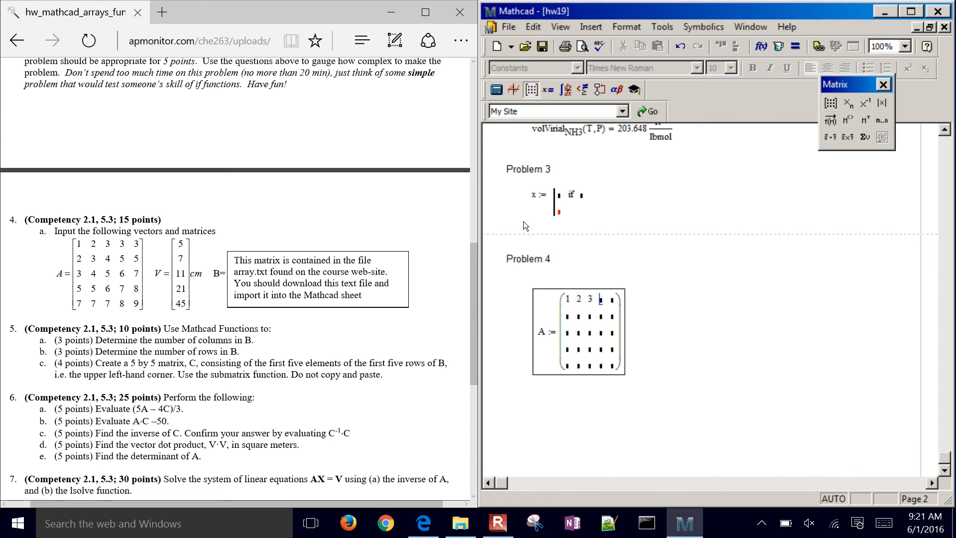
pyautogui.write('4')
pyautogui.press('BackSpace')
pyautogui.write('3')
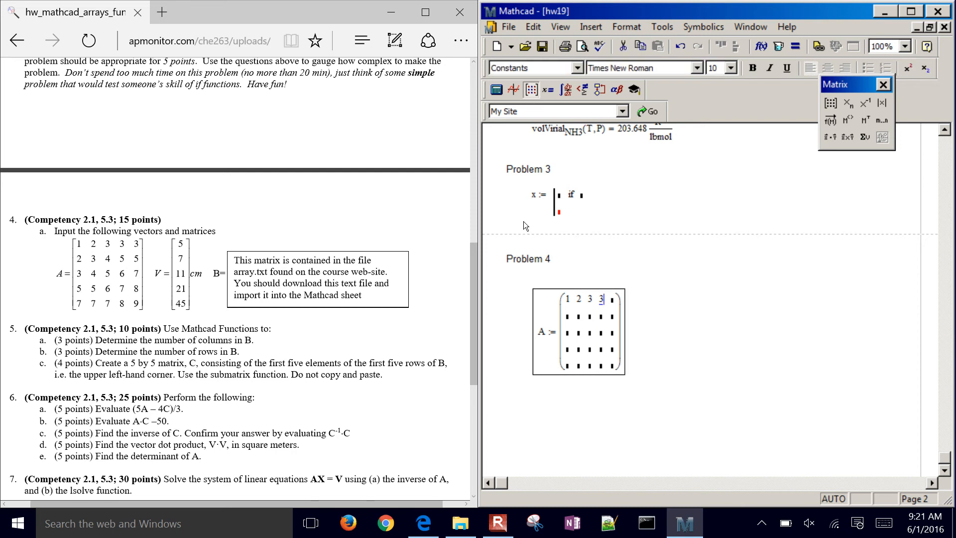
pyautogui.press('Tab')
pyautogui.write('3')
# Fill the second row of matrix A with 2, 3, 4, 5, 5
pyautogui.press('Down')
pyautogui.press('Left')
pyautogui.press('Left')
pyautogui.press('Left')
pyautogui.press('Left')
pyautogui.press('Left')
pyautogui.press('Left')
pyautogui.press('Left')
pyautogui.write('2')
pyautogui.press('Tab')
pyautogui.write('3')
pyautogui.press('Tab')
pyautogui.write('4')
pyautogui.press('Tab')
pyautogui.write('5')
pyautogui.press('Tab')
pyautogui.write('5')
pyautogui.press('Tab')
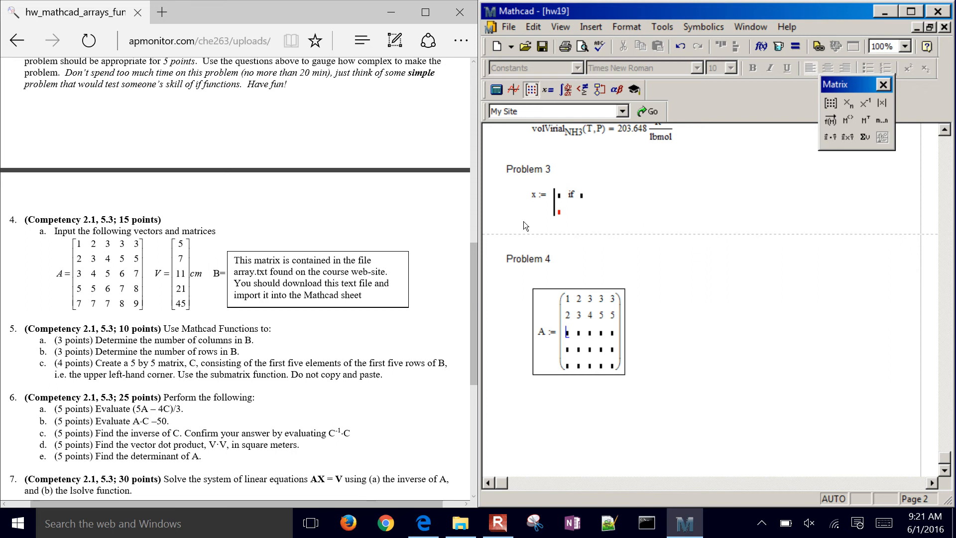
# Fill the third row of matrix A with 3, 4, 5, 6, 7
pyautogui.write('3')
pyautogui.press('Tab')
pyautogui.write('4')
pyautogui.press('Tab')
pyautogui.write('5')
pyautogui.press('Tab')
pyautogui.write('6')
pyautogui.press('Tab')
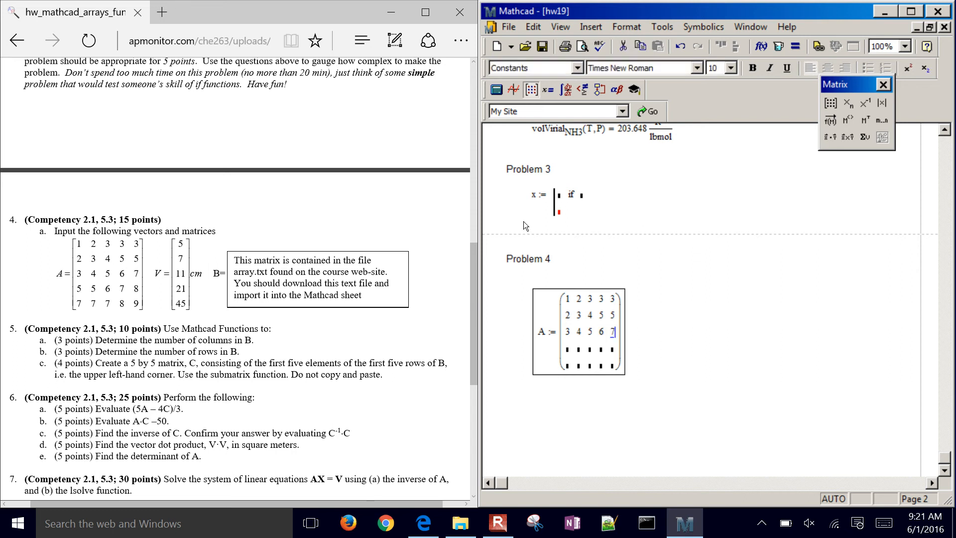
pyautogui.write('7')
pyautogui.press('Tab')
# Enter 5, 5 and 6 in the first three cells of matrix A's fourth row
pyautogui.press('Left')
pyautogui.press('Left')
pyautogui.press('Left')
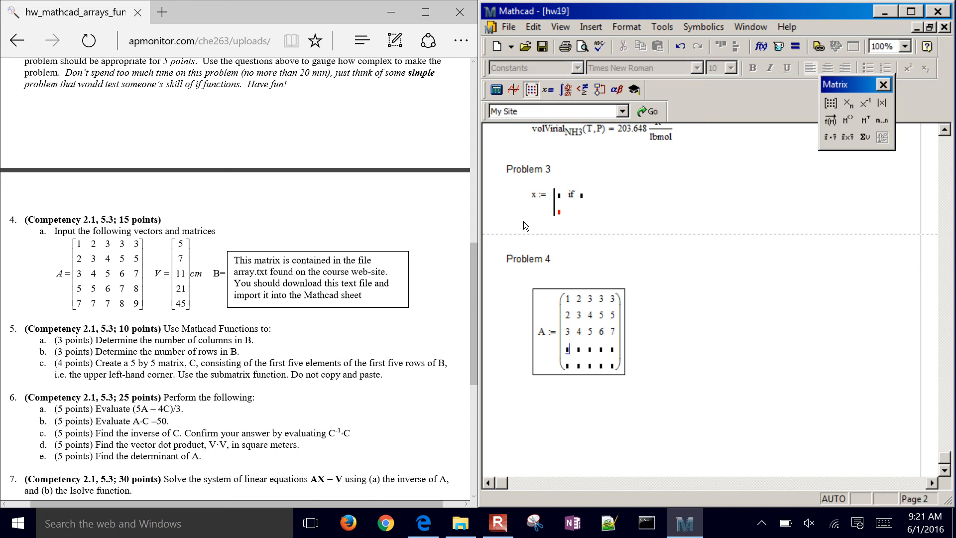
pyautogui.write('5')
pyautogui.press('Tab')
pyautogui.write('5')
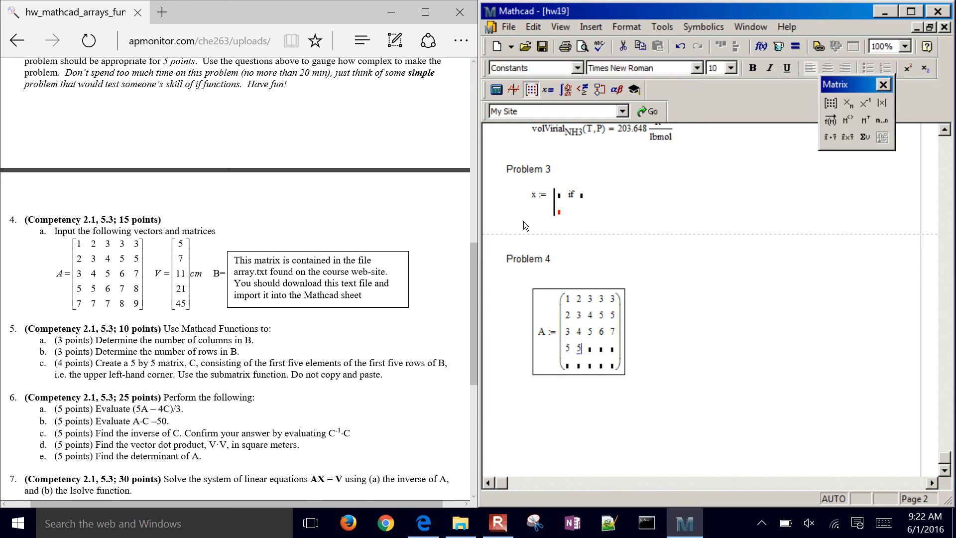
pyautogui.press('Tab')
pyautogui.write('6')
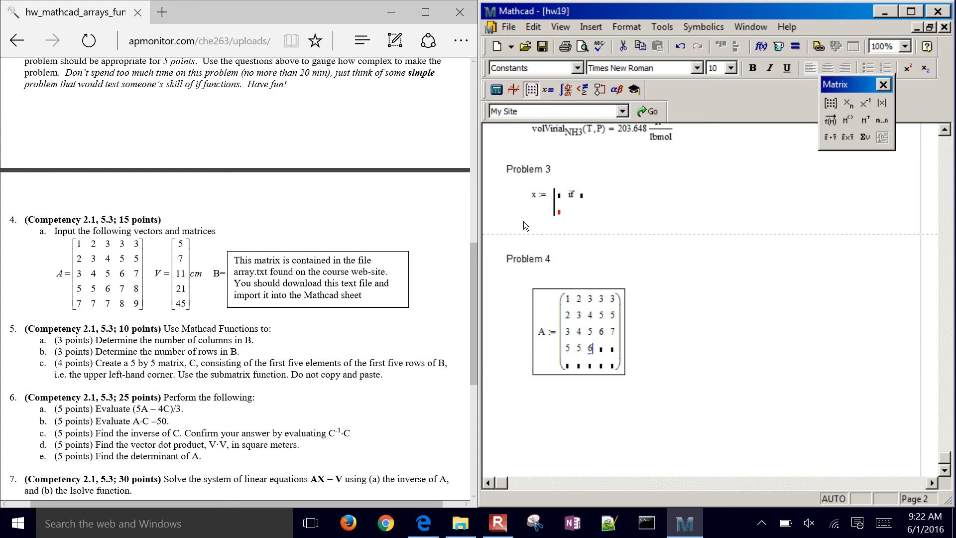
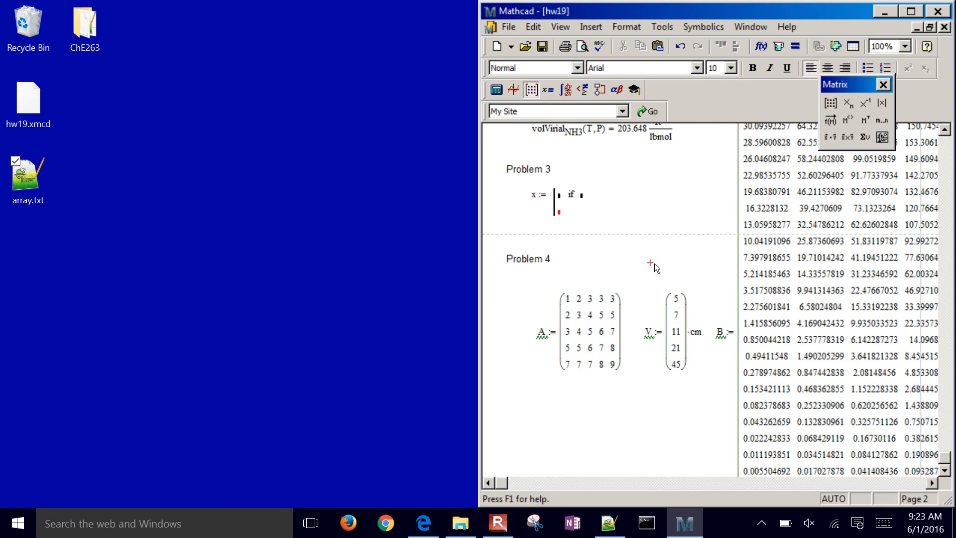
# Move the B matrix definition farther right along its row, leaving a wide gap beside vector V
pyautogui.moveTo(663, 227); pyautogui.dragTo(635, 417)
pyautogui.click(629, 447)
pyautogui.click(717, 337)
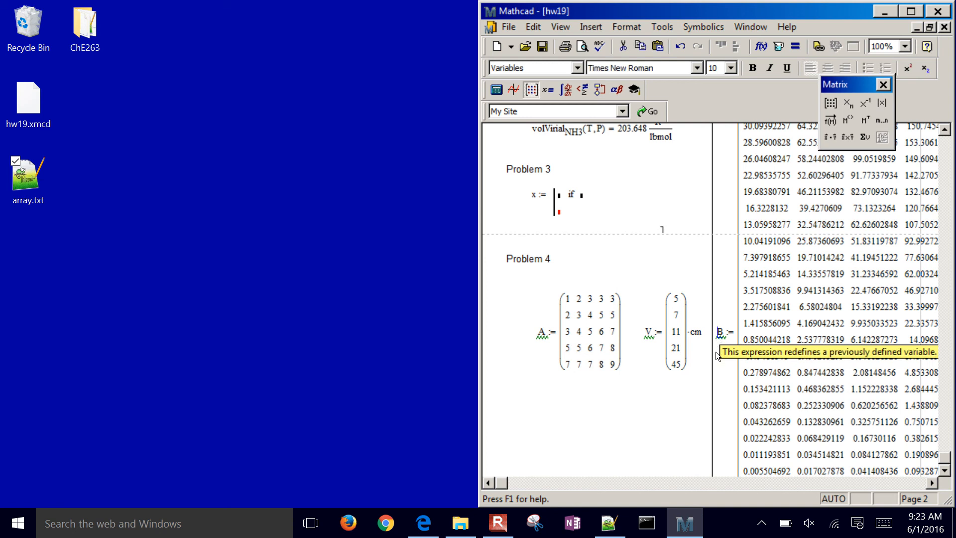
pyautogui.moveTo(712, 366); pyautogui.dragTo(855, 370)
pyautogui.click(787, 370)
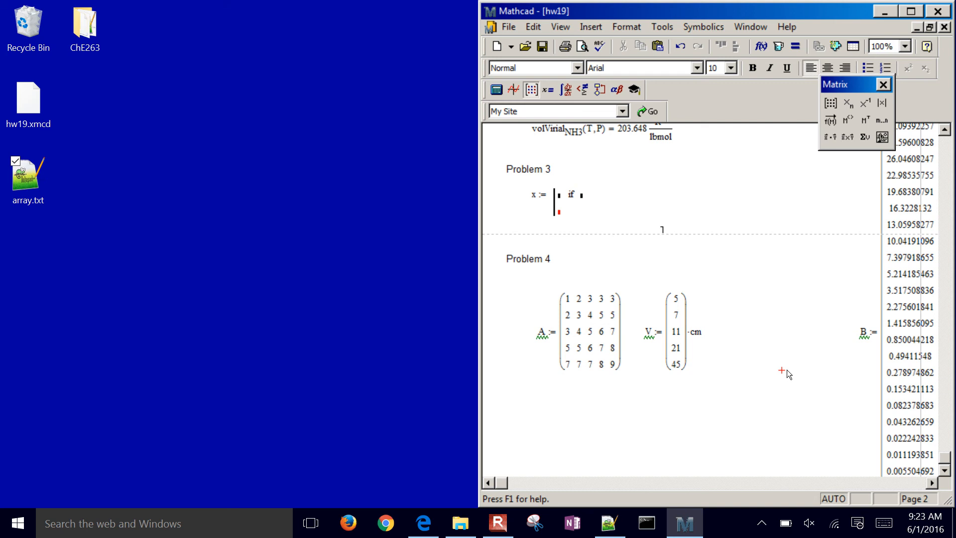
# Bring back the assignment page and add the text heading "Problem 5" below matrix A, aligned with the Problem 4 heading
pyautogui.click(544, 395)
pyautogui.hotkey('alt', 'Tab')
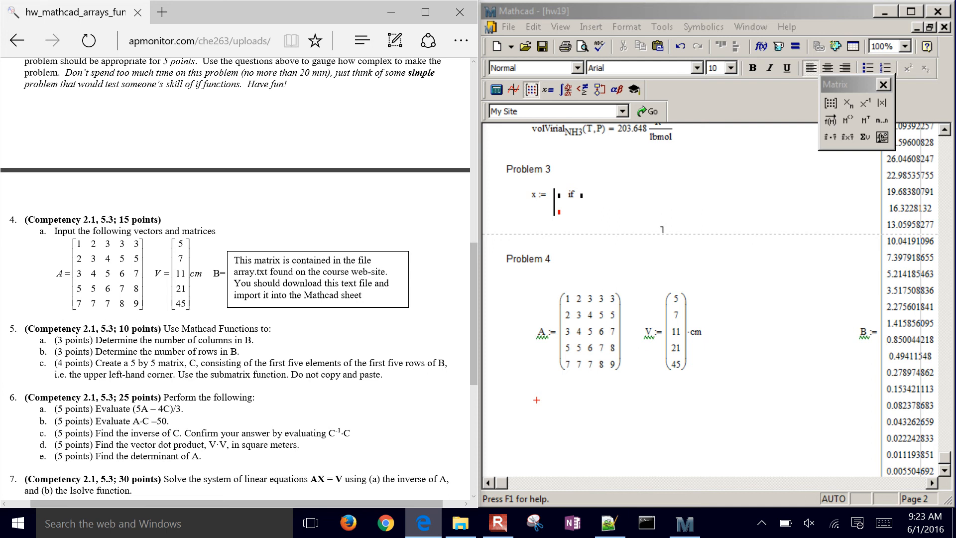
pyautogui.hscroll(-1, 235, 279)
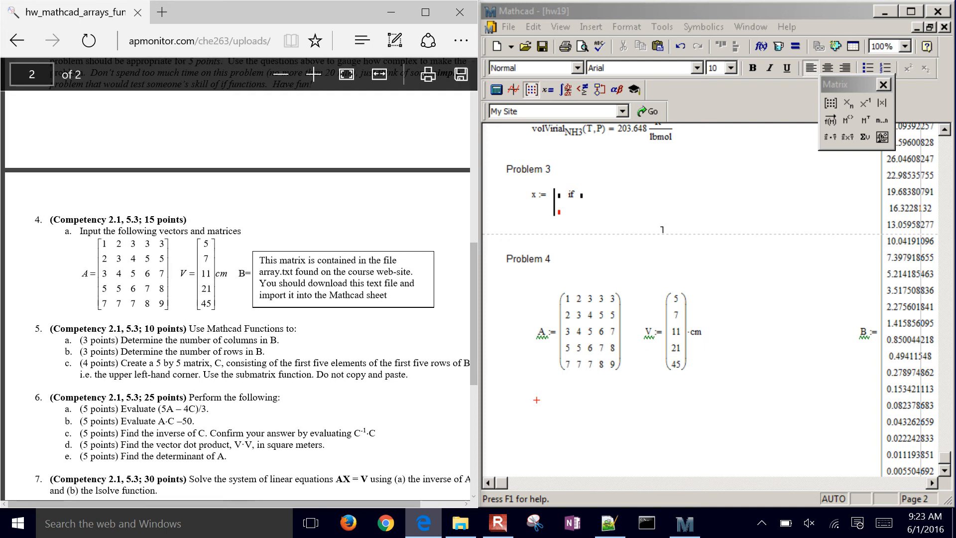
pyautogui.hscroll(2, 236, 279)
pyautogui.hscroll(-1, 235, 279)
pyautogui.hscroll(1, 235, 278)
pyautogui.click(508, 412)
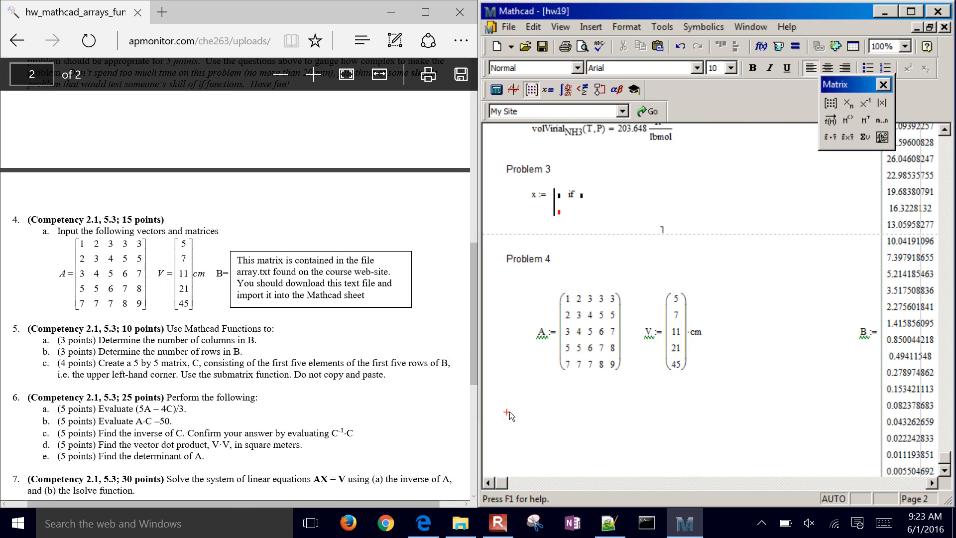
pyautogui.write('Problem 5')
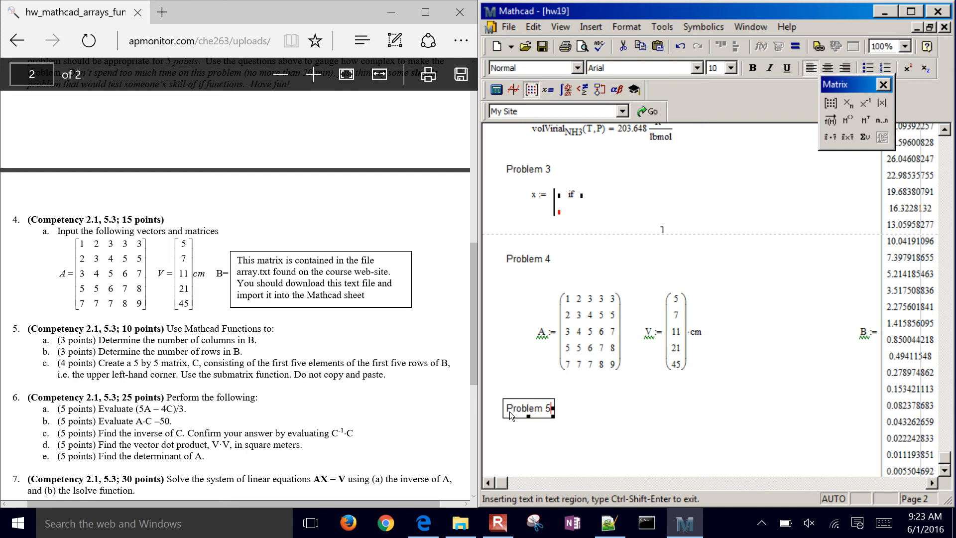
pyautogui.hotkey('ctrl', 'shift', 'Return')
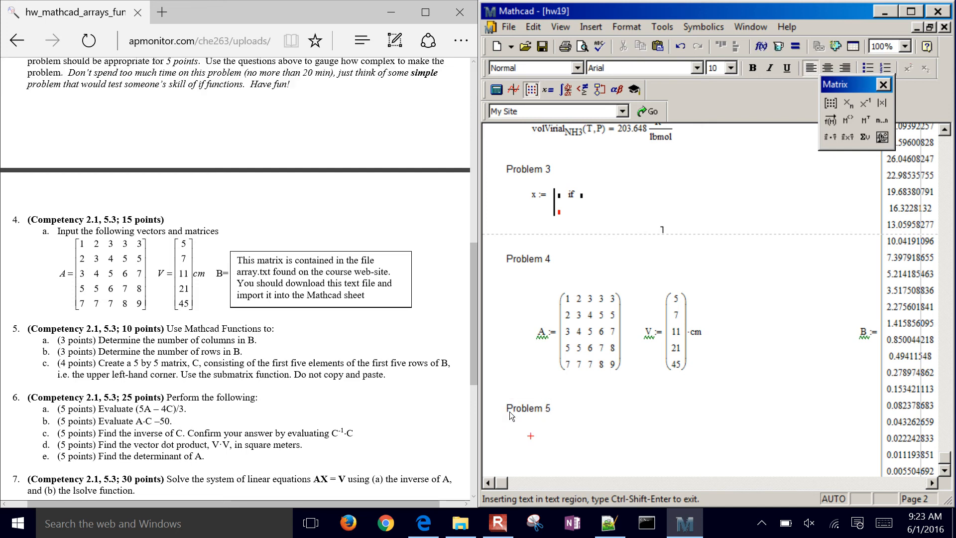
# Below the Problem 5 heading, evaluate cols(B) and, beside it, rows(B)
pyautogui.press('Down')
pyautogui.press('Down')
pyautogui.press('Right')
pyautogui.write('cols')
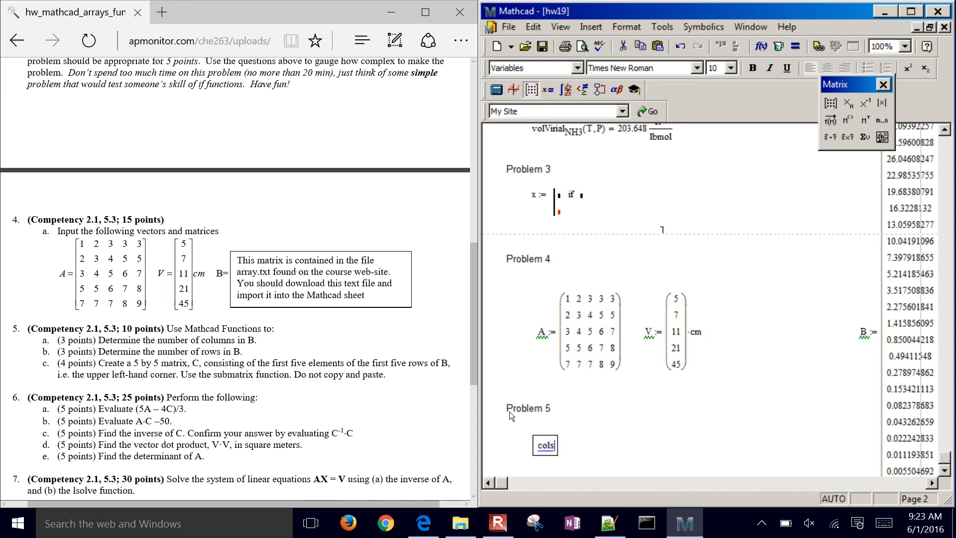
pyautogui.write('(B) = 30')
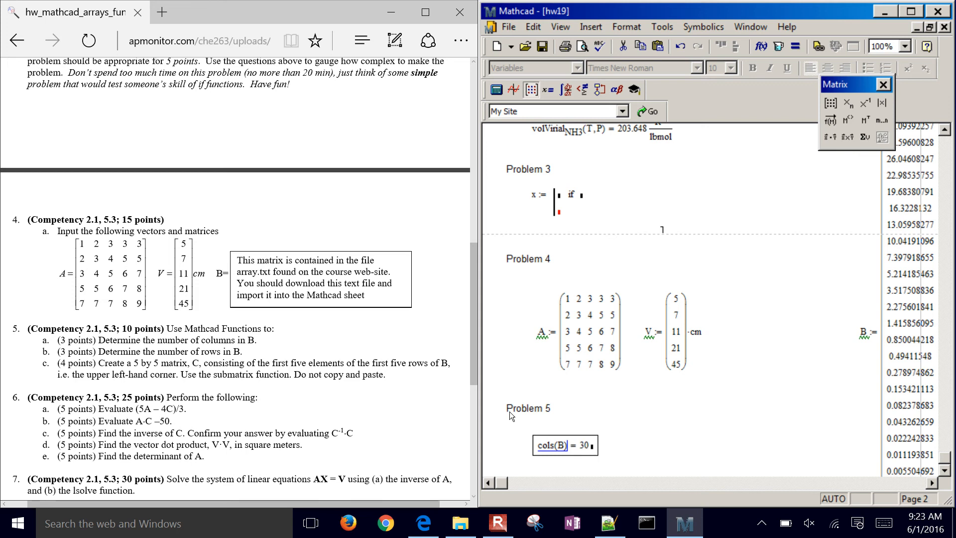
pyautogui.press('Return')
pyautogui.write('r')
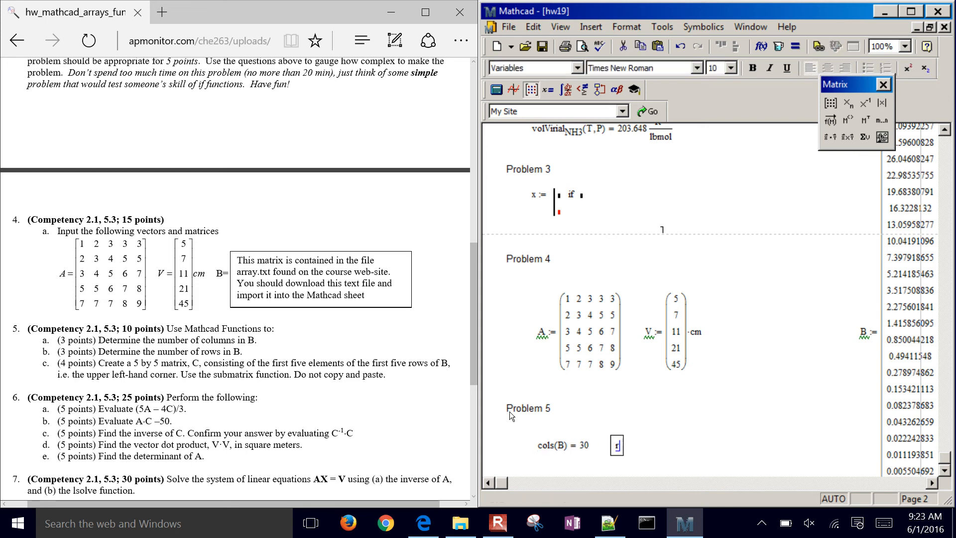
pyautogui.write('ows(B) =')
# Place the insertion point in the empty space directly below the cols(B) expression
pyautogui.press('Return')
pyautogui.press('Down')
pyautogui.press('Down')
pyautogui.press('Down')
pyautogui.press('Left')
pyautogui.press('Left')
pyautogui.press('Left')
pyautogui.press('Left')
pyautogui.press('Left')
pyautogui.press('Left')
pyautogui.press('Left')
pyautogui.press('Left')
pyautogui.press('Left')
pyautogui.press('Left')
pyautogui.press('Left')
pyautogui.press('Left')
pyautogui.press('Left')
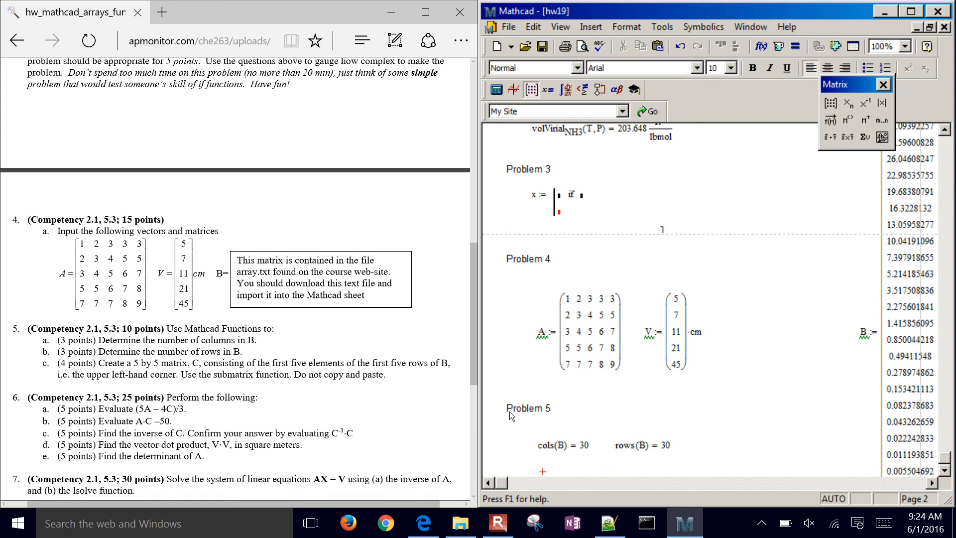
pyautogui.press('Down')
pyautogui.press('Down')
pyautogui.press('Down')
pyautogui.press('Down')
pyautogui.press('Down')
pyautogui.press('Down')
pyautogui.press('Down')
pyautogui.press('Down')
pyautogui.press('Down')
pyautogui.press('Down')
pyautogui.press('Down')
pyautogui.press('Down')
pyautogui.press('Down')
pyautogui.press('Down')
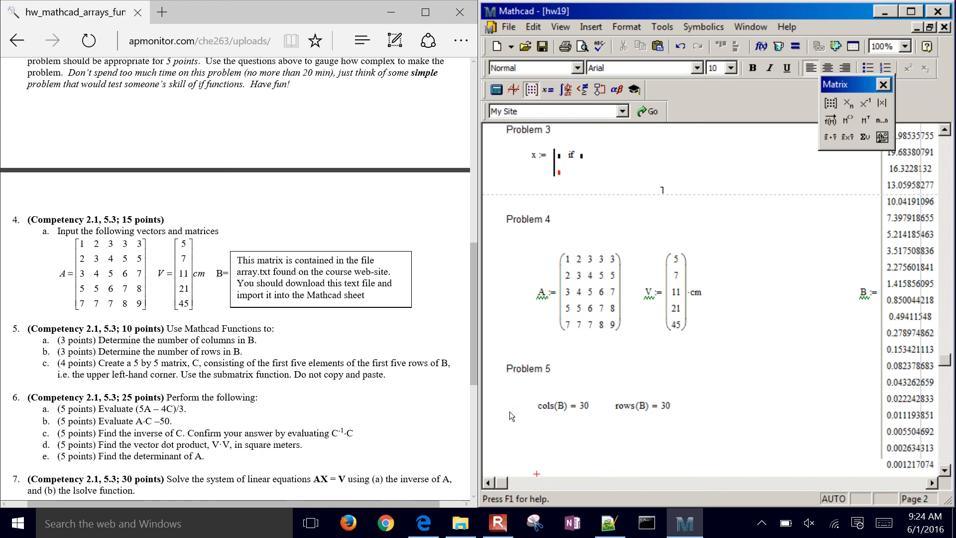
pyautogui.press('Up')
pyautogui.press('Up')
pyautogui.press('Up')
pyautogui.press('Up')
pyautogui.press('Up')
pyautogui.press('Up')
pyautogui.press('Up')
pyautogui.press('Up')
pyautogui.press('Up')
pyautogui.press('Up')
pyautogui.press('Up')
pyautogui.press('Up')
pyautogui.press('Up')
pyautogui.press('Up')
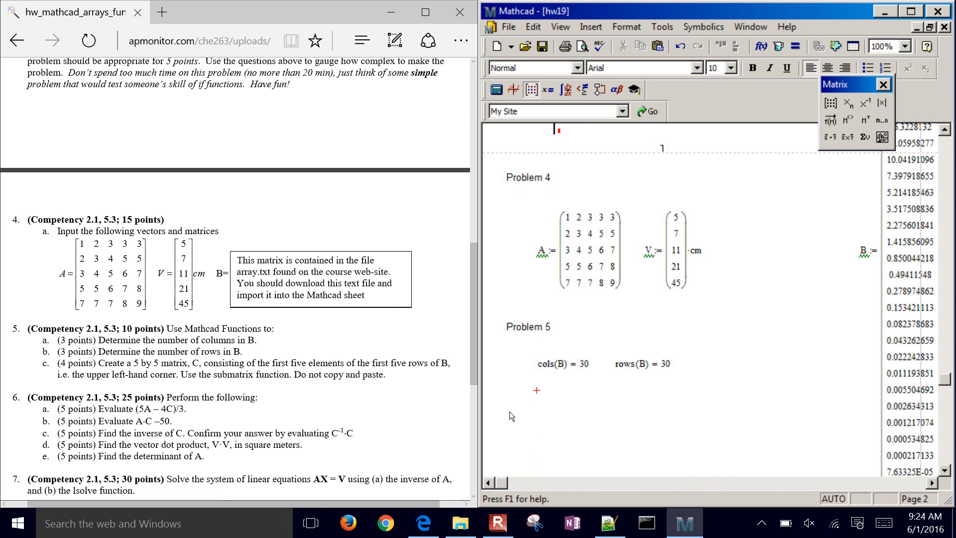
pyautogui.write('cols(A) ')
pyautogui.write('=')
pyautogui.press('BackSpace')
pyautogui.press('BackSpace')
# Define C as submatrix(B,0,4,0,4) below the cols(B) expression and evaluate C beside the definition
pyautogui.write('C := submatrix')
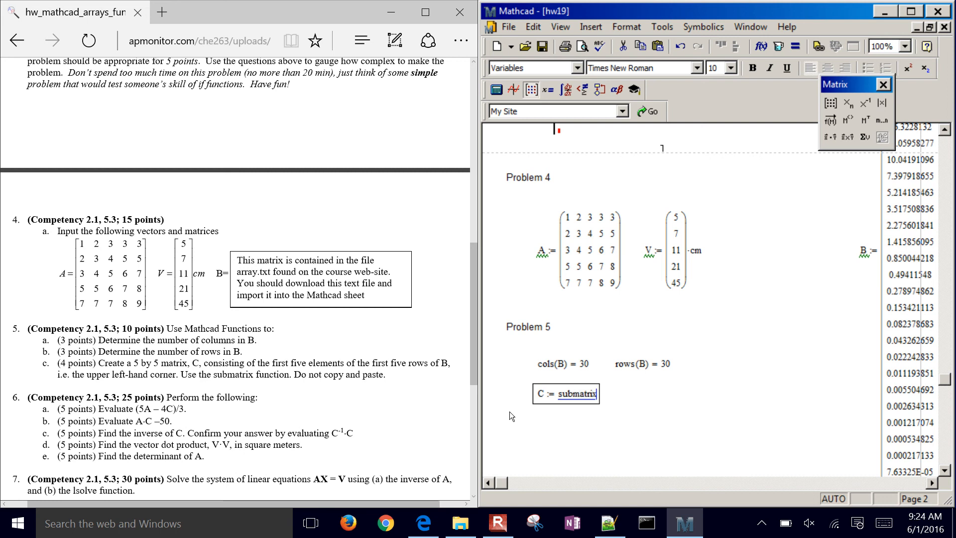
pyautogui.write('(B,0,4,0,4')
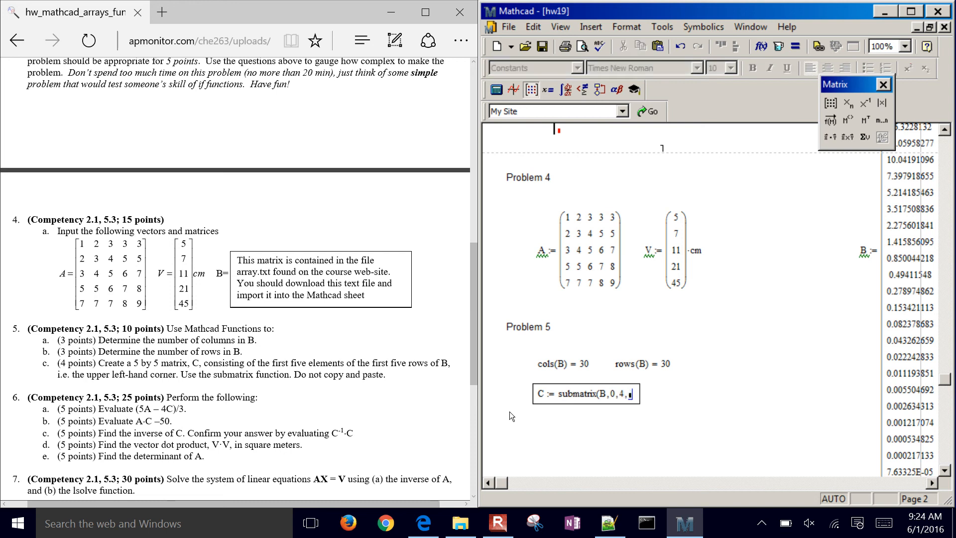
pyautogui.press('space')
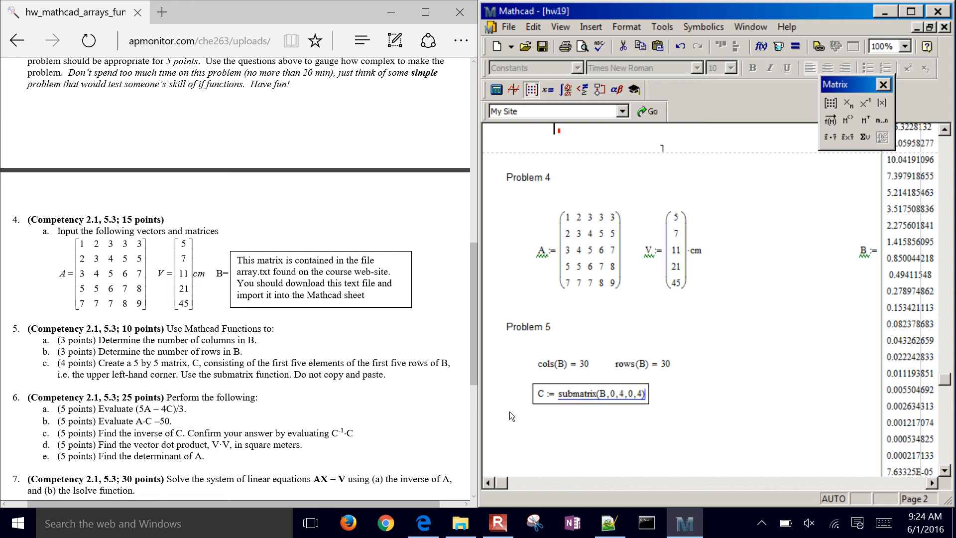
pyautogui.press('Right')
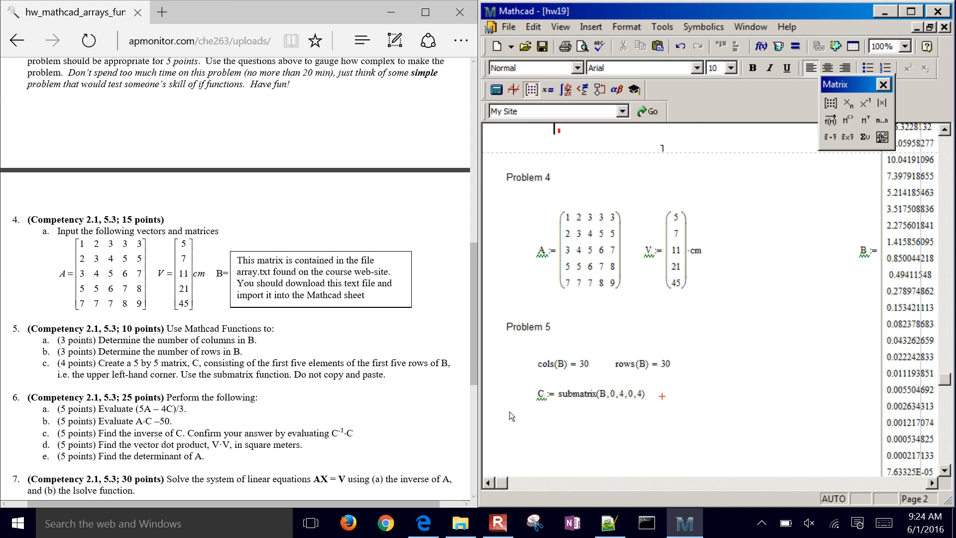
pyautogui.write('C =')
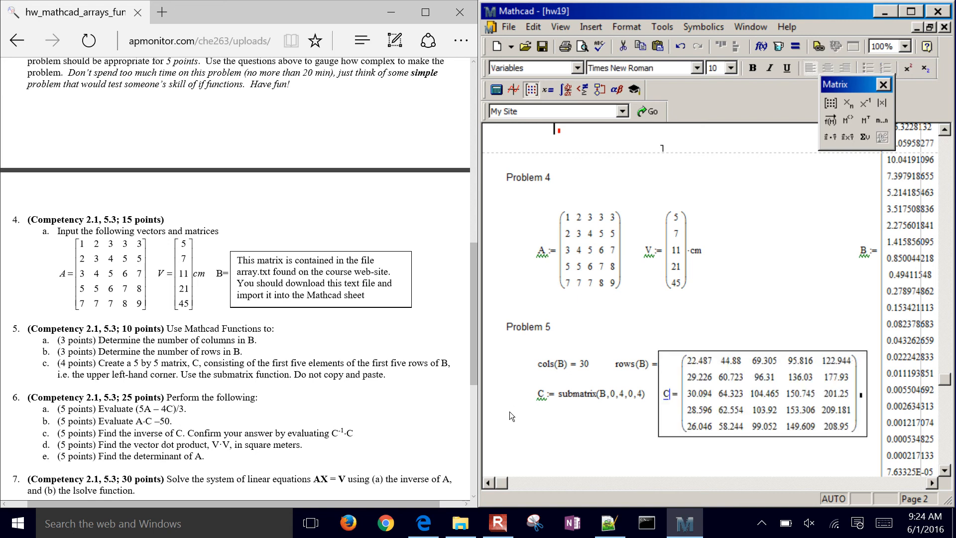
pyautogui.click(578, 340)
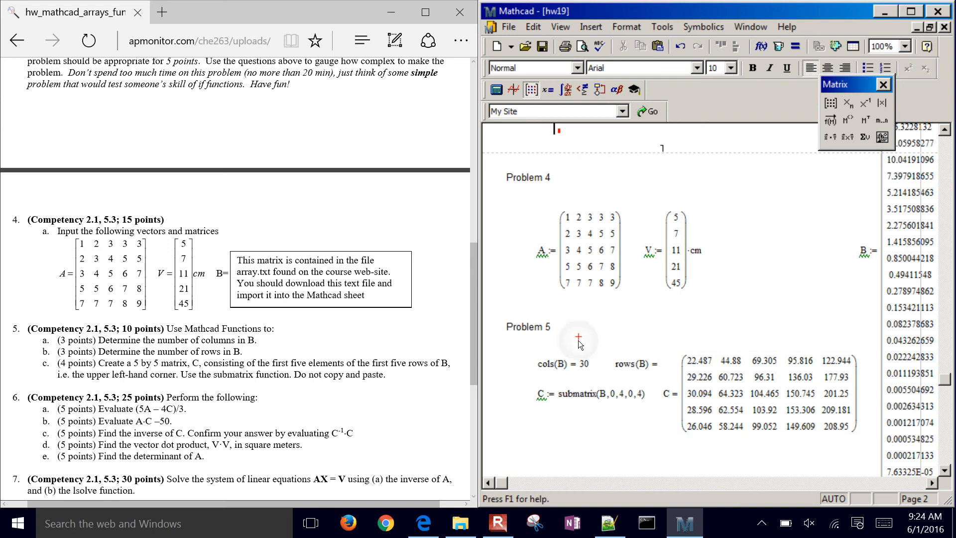
# Open blank lines between the Problem 5 heading and the cols(B) expression and place the insertion point there, aligned with cols(B)
pyautogui.press('Return')
pyautogui.press('Return')
pyautogui.press('Return')
pyautogui.press('Right')
pyautogui.press('Right')
pyautogui.press('Right')
pyautogui.press('Right')
pyautogui.press('Right')
pyautogui.press('Right')
pyautogui.press('Right')
pyautogui.press('Right')
pyautogui.press('Right')
pyautogui.press('Right')
pyautogui.press('Right')
pyautogui.press('Right')
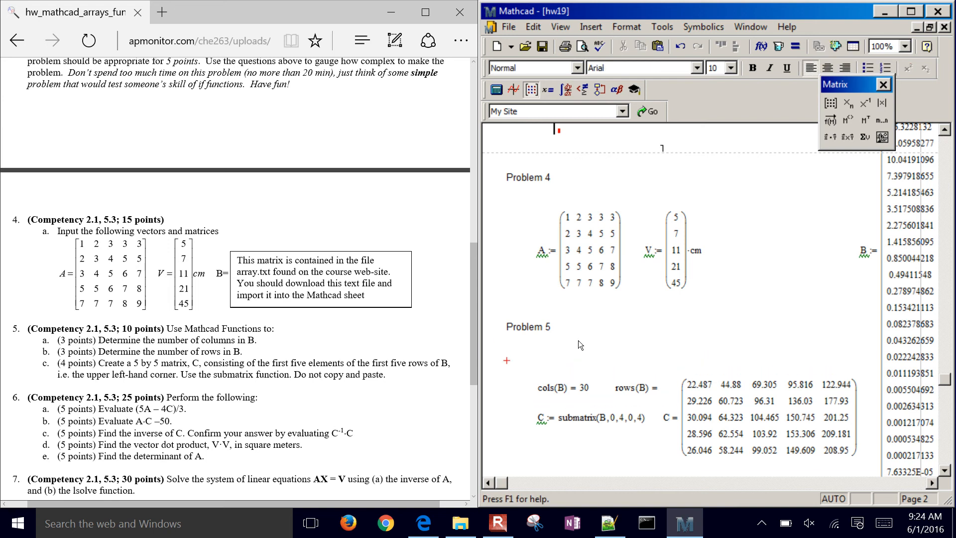
pyautogui.press('Left')
# Try defining INDEX as 1 in the blank space between the Problem 5 heading and the cols(B) expression
pyautogui.write('INDEX := 1')
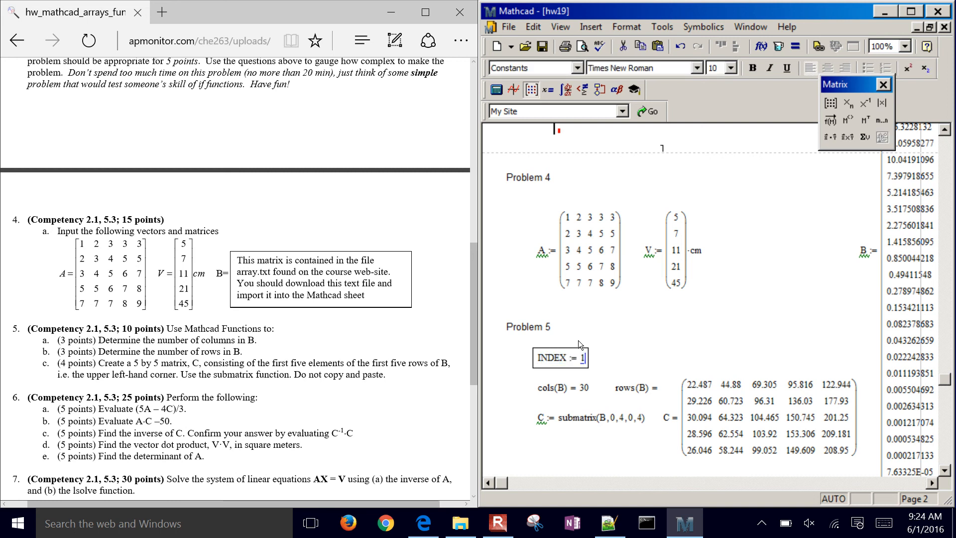
pyautogui.press('Return')
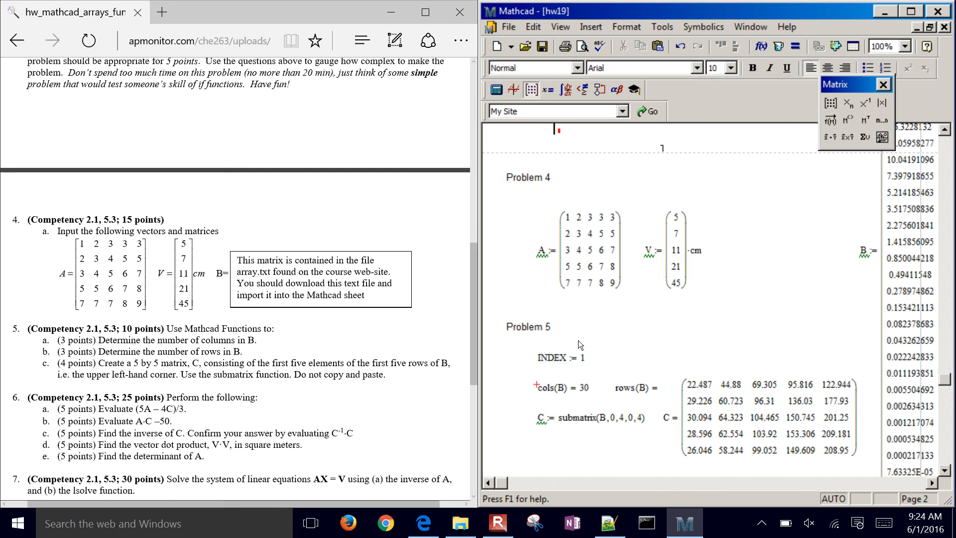
pyautogui.press('Down')
pyautogui.press('Down')
pyautogui.press('Down')
pyautogui.press('Down')
# Delete the INDEX definition above the cols(B) expression
pyautogui.press('Up')
pyautogui.press('Up')
pyautogui.press('Up')
pyautogui.press('Up')
pyautogui.press('Up')
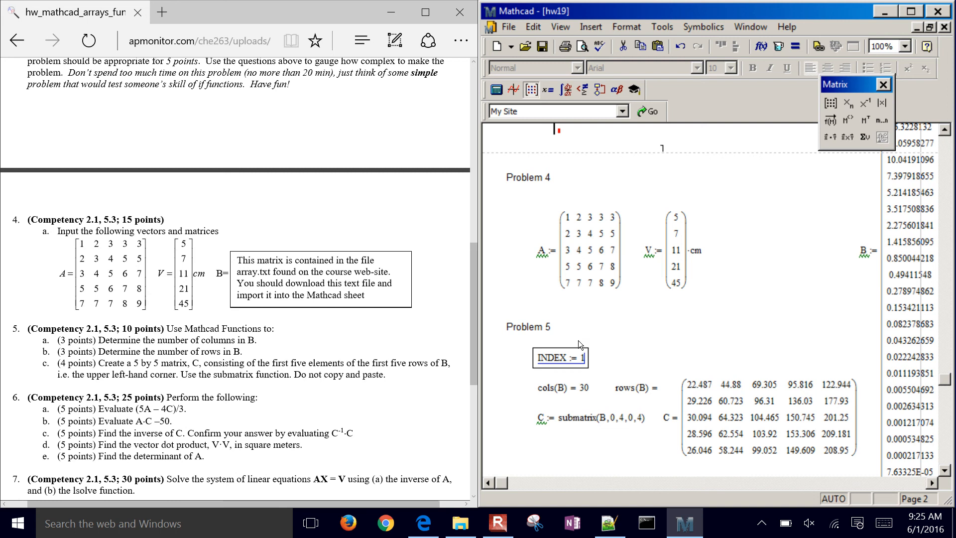
pyautogui.press('BackSpace')
pyautogui.press('BackSpace')
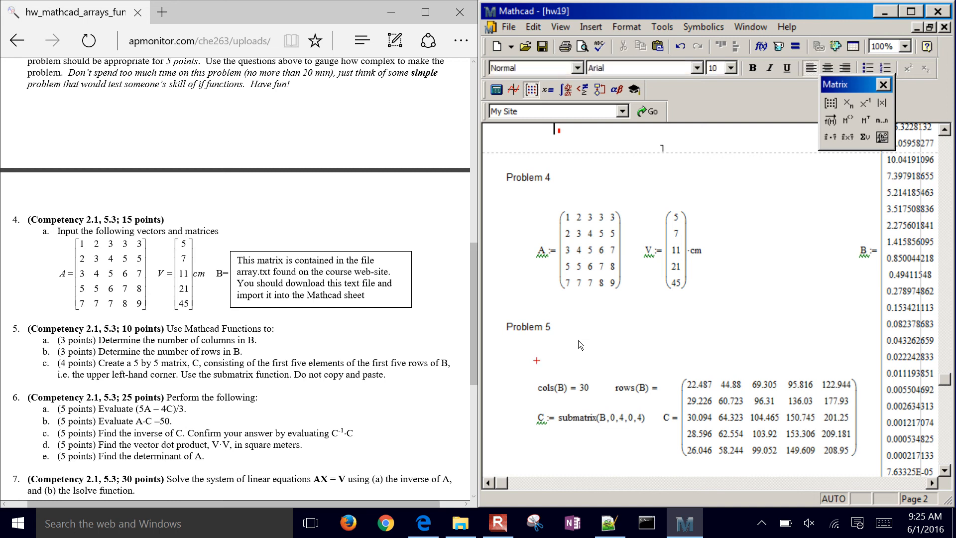
# Switch to the Edge browser and search the web in a new tab for "mathcad change starting index"
pyautogui.press('Down')
pyautogui.hotkey('alt', 'Tab')
pyautogui.hotkey('ctrl', 't')
pyautogui.write('mat')
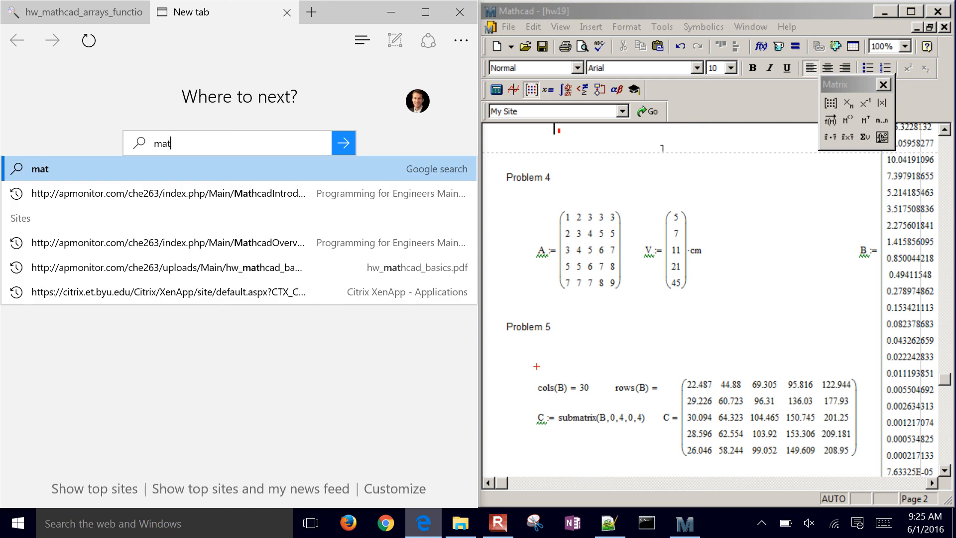
pyautogui.write('hcad')
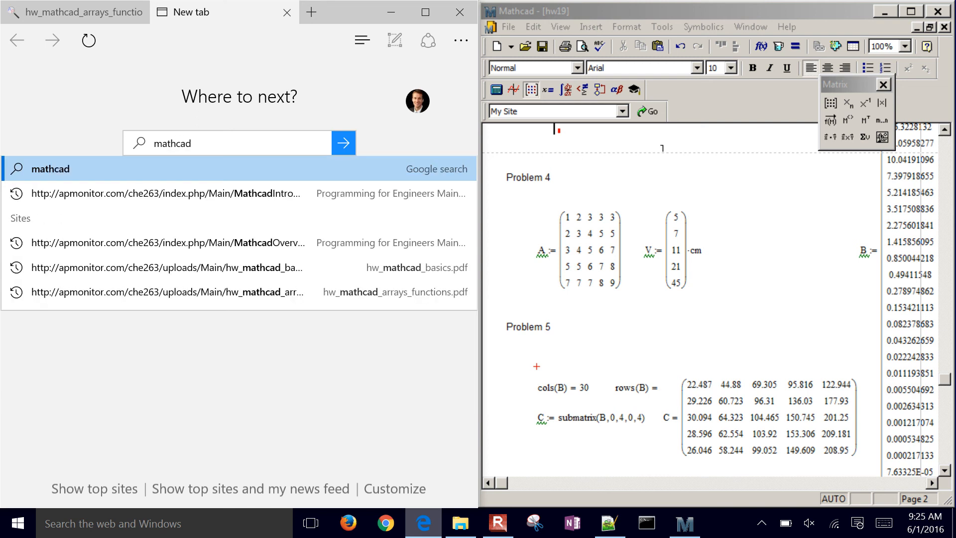
pyautogui.write(' change star')
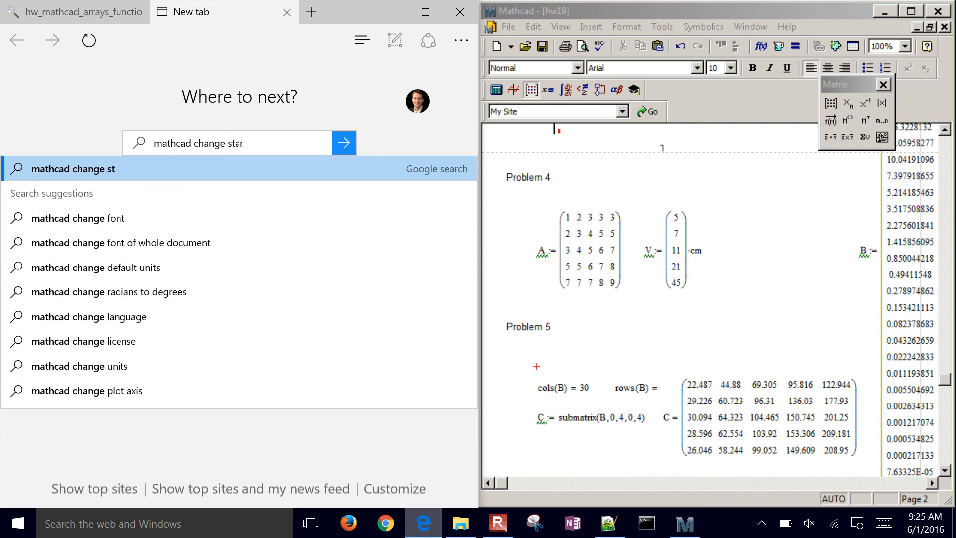
pyautogui.write('ting index')
pyautogui.press('Return')
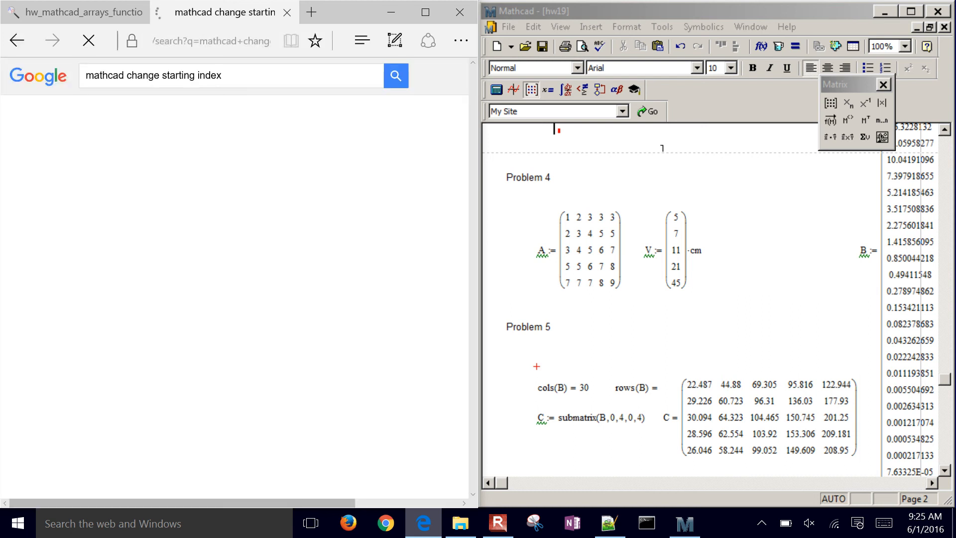
# Return to Mathcad and define ORIGIN as 1 in the blank space above the cols(B) expression
pyautogui.click(540, 358)
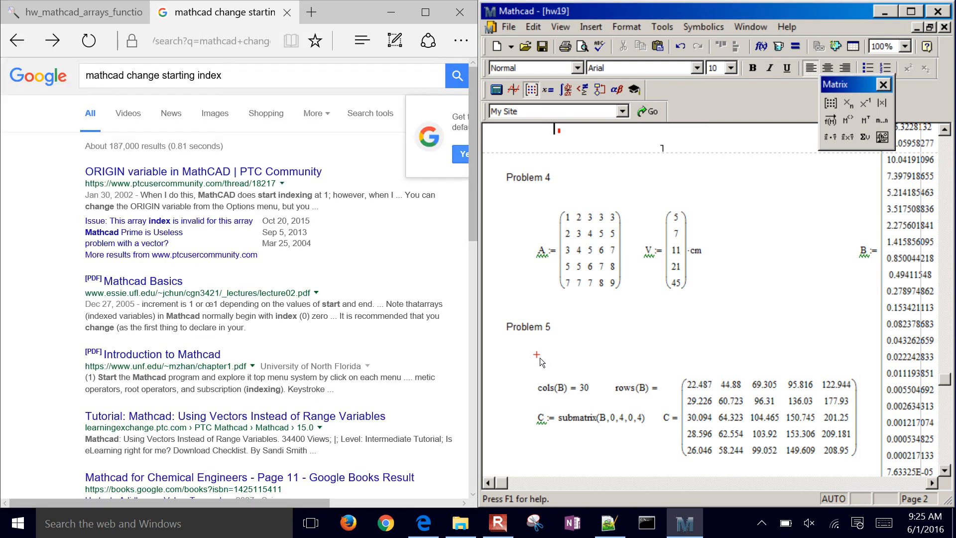
pyautogui.write('ORIGIN := 1')
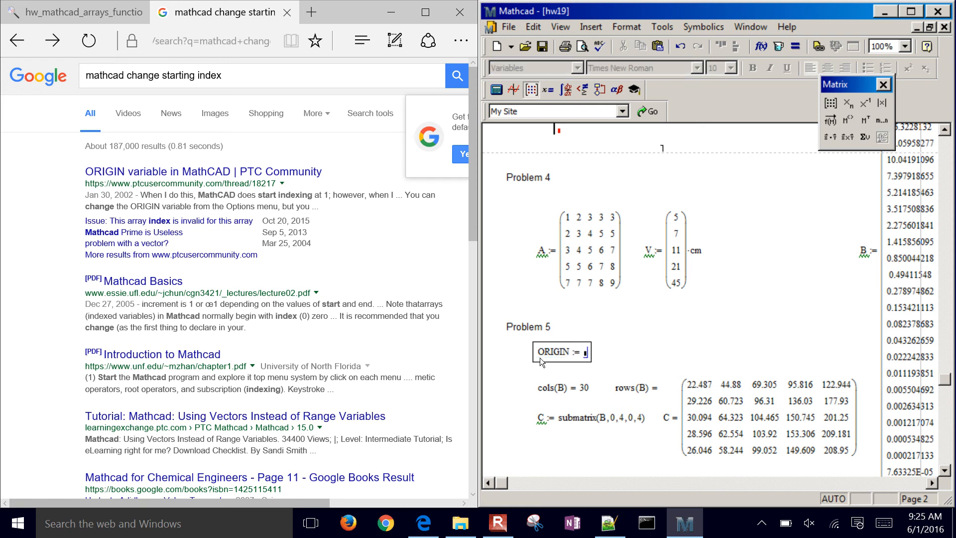
pyautogui.press('Return')
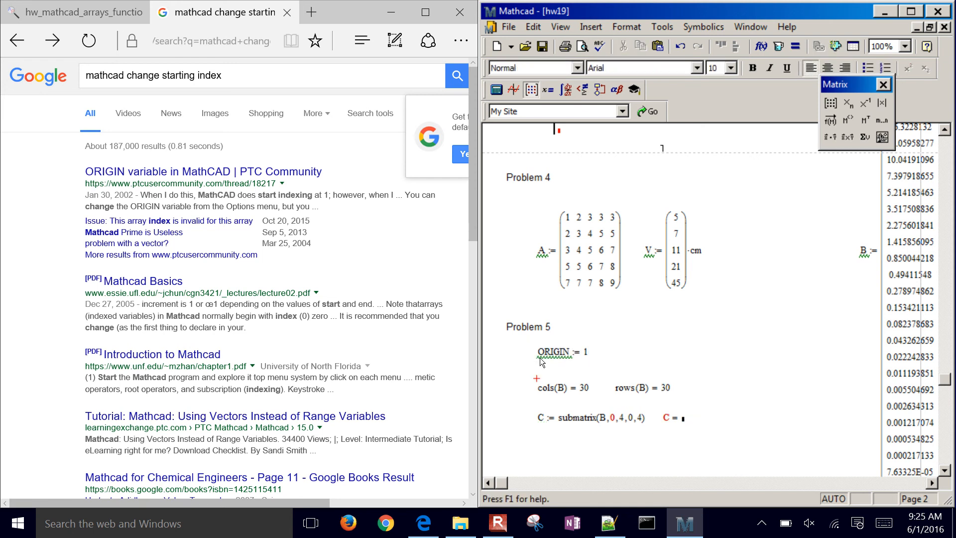
# Change the definition of C to submatrix(B,1,5,1,5)
pyautogui.click(615, 410)
pyautogui.click(616, 414)
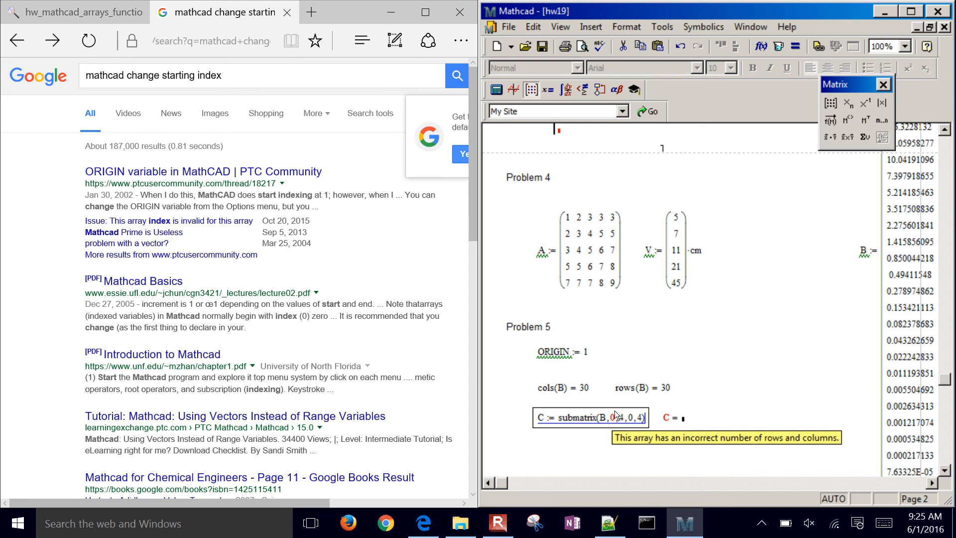
pyautogui.write('1, ')
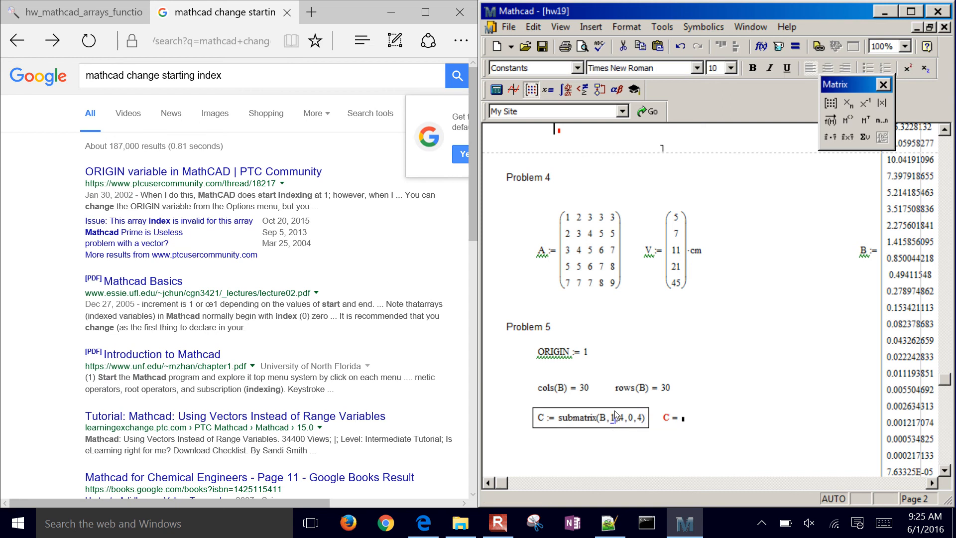
pyautogui.write('5')
pyautogui.press('Return')
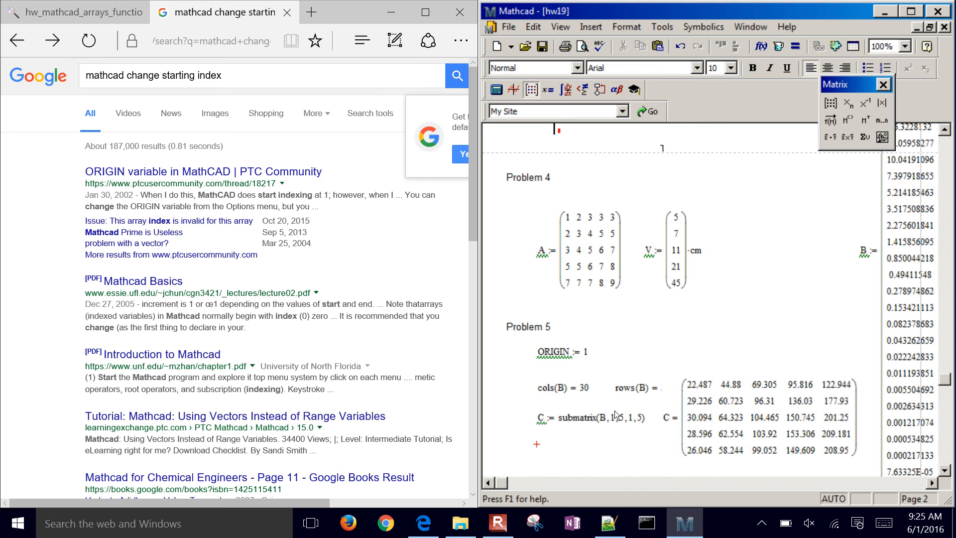
# Delete the ORIGIN definition below the Problem 5 heading
pyautogui.click(560, 352)
pyautogui.press('Right')
pyautogui.press('Right')
pyautogui.press('Right')
pyautogui.press('Right')
pyautogui.press('Right')
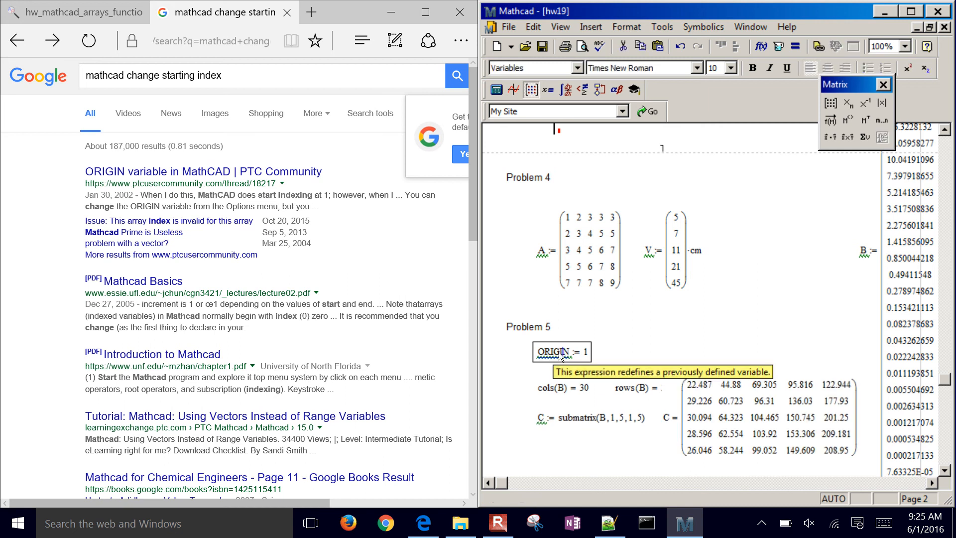
pyautogui.press('Left')
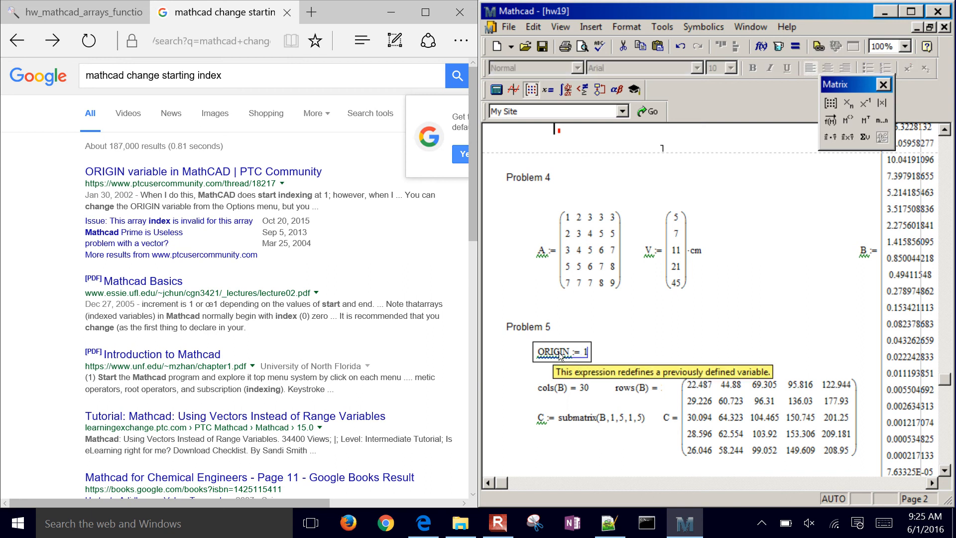
pyautogui.press('BackSpace')
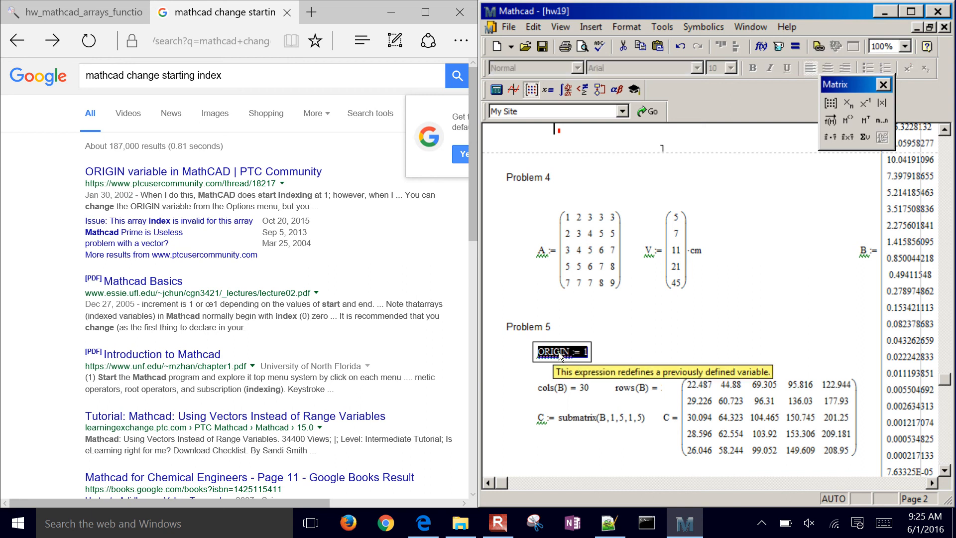
pyautogui.press('BackSpace')
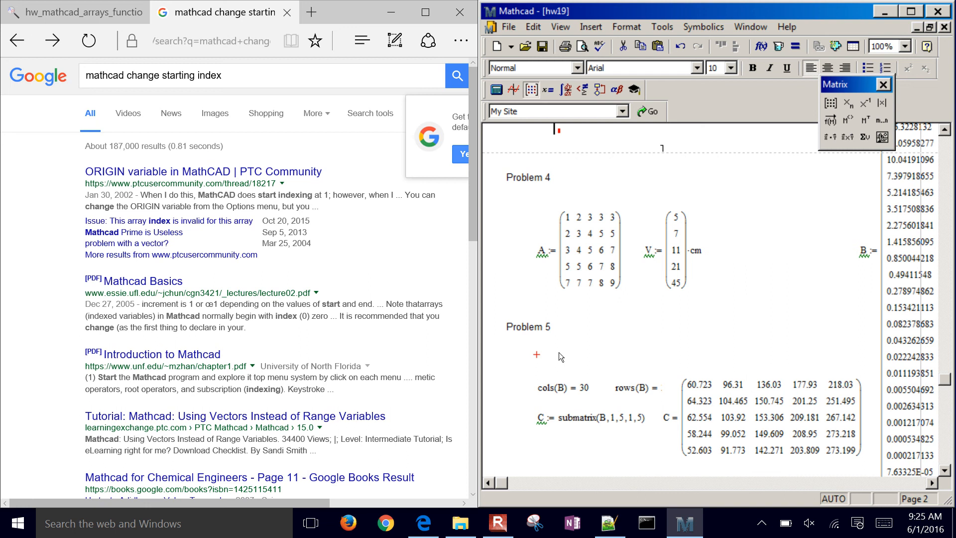
# Change the definition of C back to submatrix(B,0,4,0,4)
pyautogui.click(607, 416)
pyautogui.press('Delete')
pyautogui.write('0')
pyautogui.press('Right')
pyautogui.press('Right')
pyautogui.press('BackSpace')
pyautogui.write('4')
pyautogui.press('Right')
pyautogui.press('Delete')
pyautogui.write('0')
pyautogui.press('Right')
pyautogui.press('Right')
pyautogui.press('BackSpace')
pyautogui.write('4')
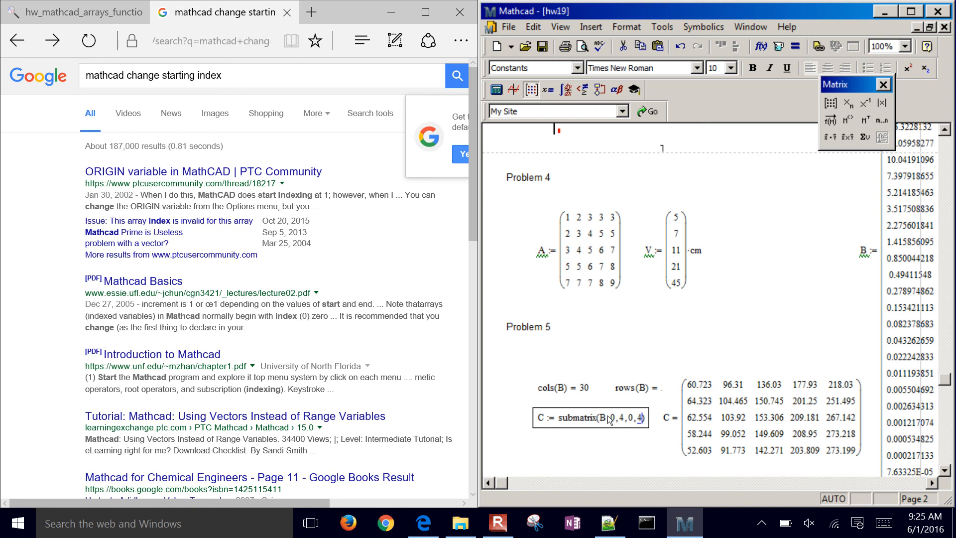
pyautogui.press('Return')
# Bring the assignment page back in the browser, showing question 6, and add the text heading "Problem 6" below matrix C in Mathcad
pyautogui.click(501, 440)
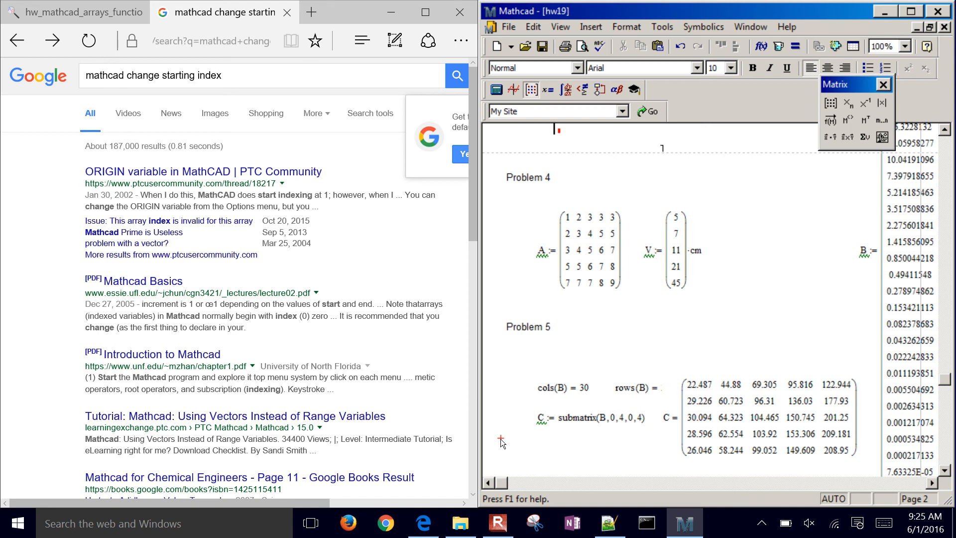
pyautogui.scroll(-4, 500, 438)
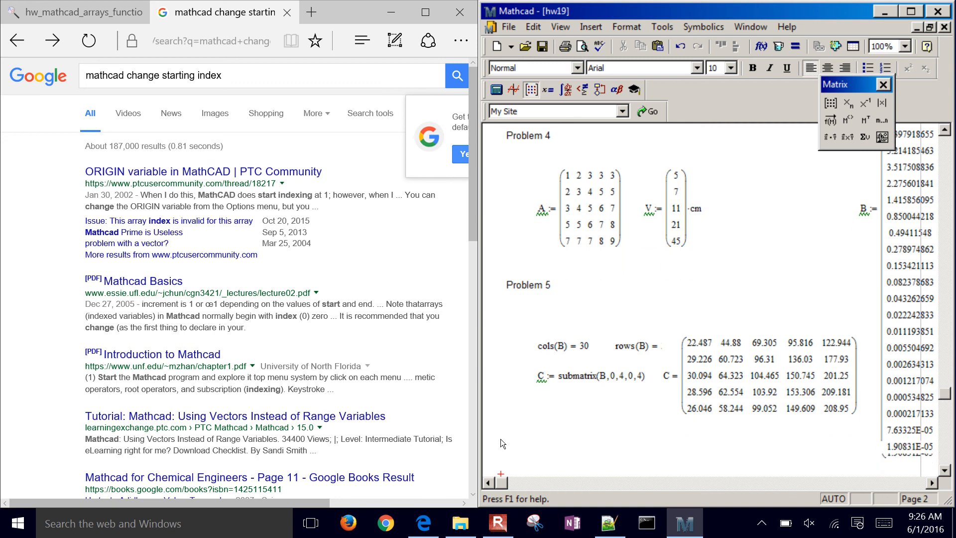
pyautogui.hotkey('alt', 'Tab')
pyautogui.hotkey('ctrl', 'Tab')
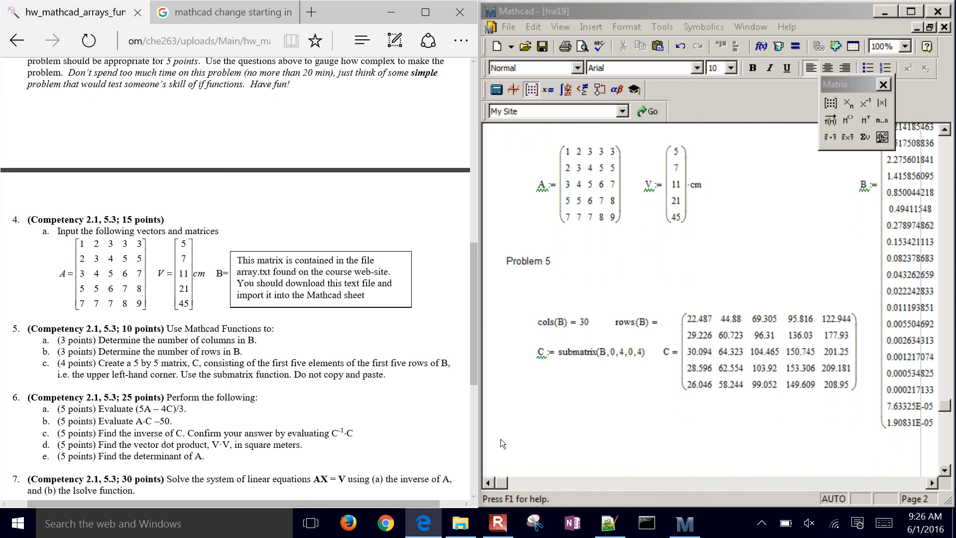
pyautogui.scroll(-4, 235, 279)
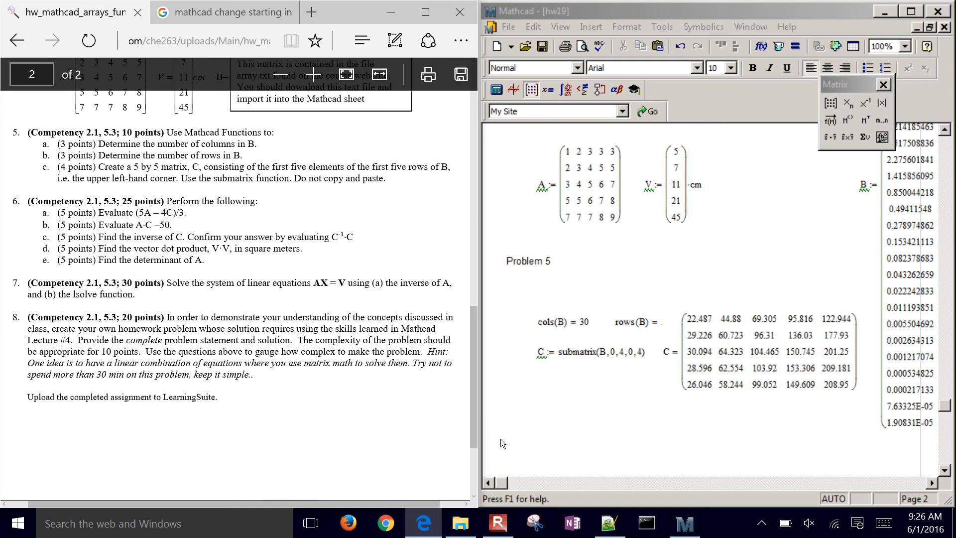
pyautogui.click(518, 421)
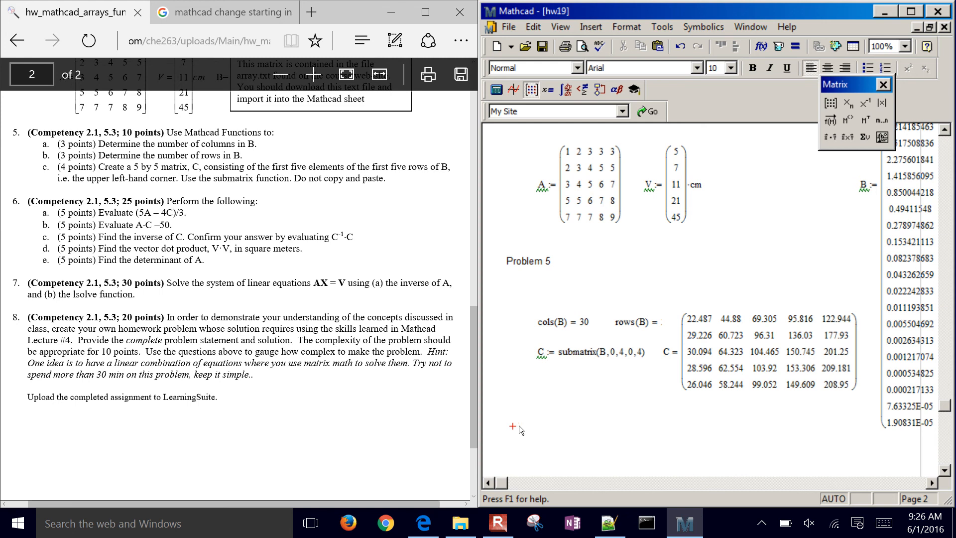
pyautogui.write('Problem 6')
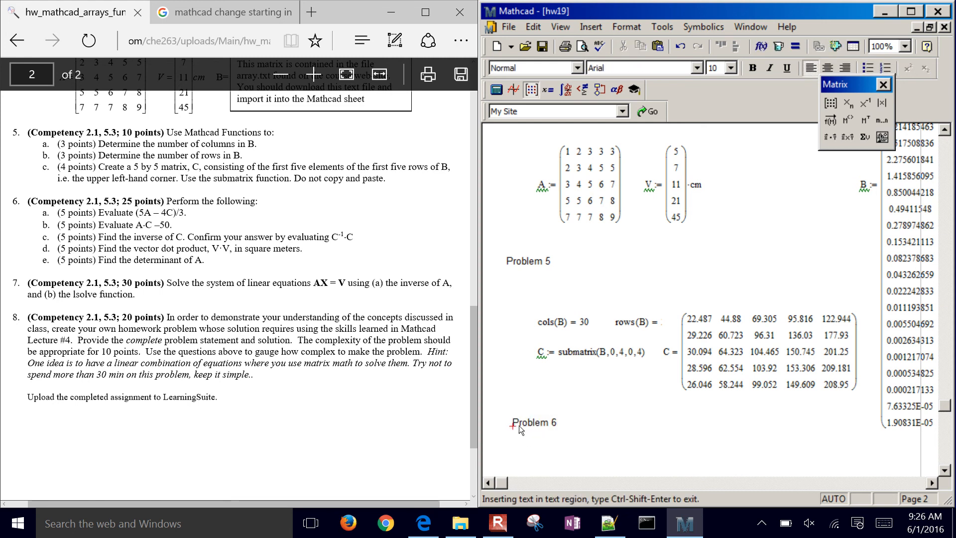
# Below the Problem 6 heading, slightly indented, enter the expression (5·A − 4·C)/3 and evaluate it
pyautogui.press('Down')
pyautogui.press('Down')
pyautogui.press('Down')
pyautogui.press('Down')
pyautogui.press('Down')
pyautogui.press('Right')
pyautogui.press('Right')
pyautogui.press('Right')
pyautogui.press('Right')
pyautogui.press('Right')
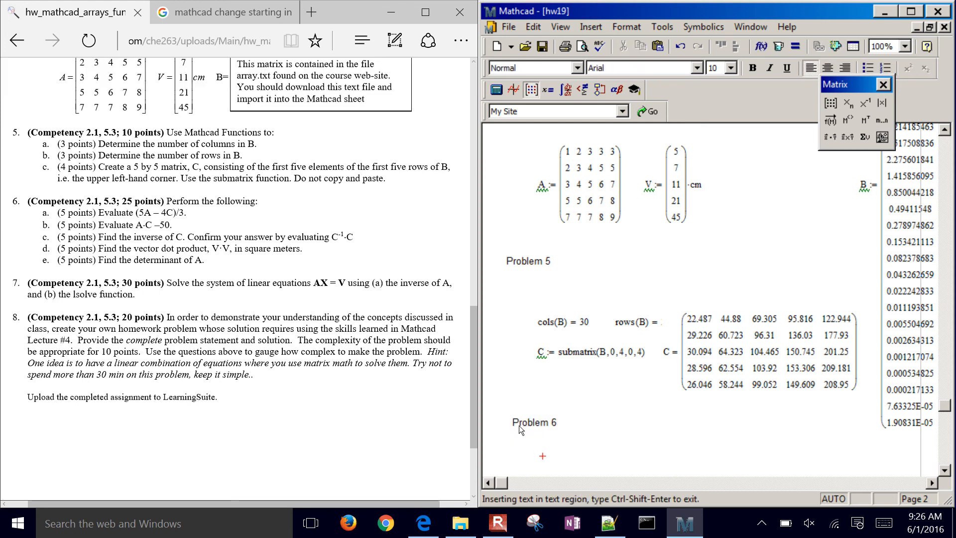
pyautogui.press('Down')
pyautogui.press('Down')
pyautogui.press('Down')
pyautogui.press('Down')
pyautogui.press('Up')
pyautogui.press('Up')
pyautogui.press('Up')
pyautogui.press('Up')
pyautogui.press('Up')
pyautogui.press('Up')
pyautogui.press('Up')
pyautogui.press('Up')
pyautogui.press('Up')
pyautogui.press('Up')
pyautogui.press('Up')
pyautogui.press('Up')
pyautogui.press('Up')
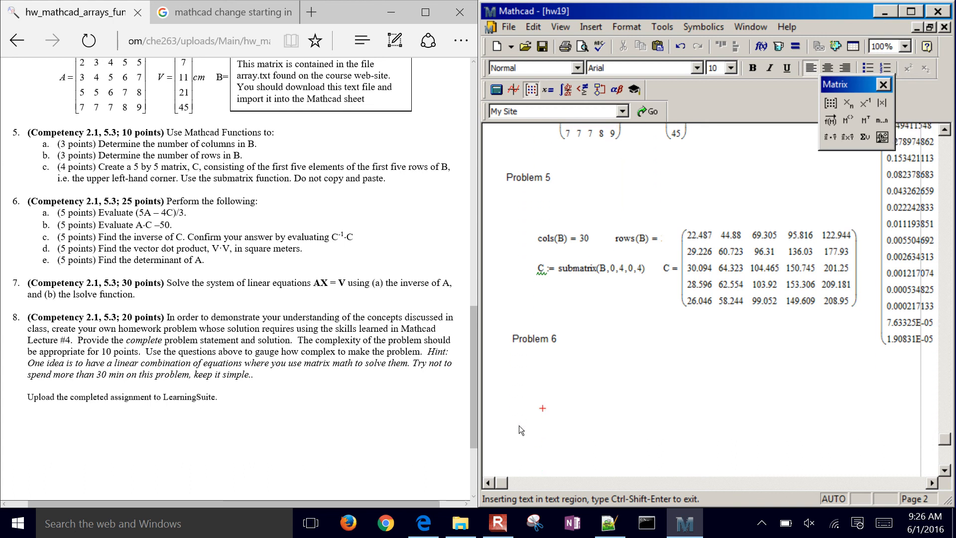
pyautogui.write('4*A')
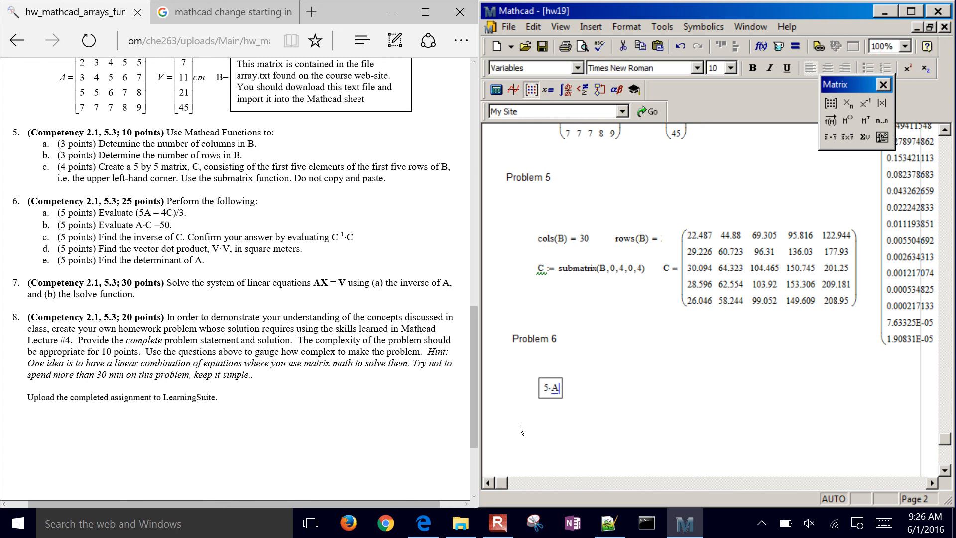
pyautogui.write('-4*')
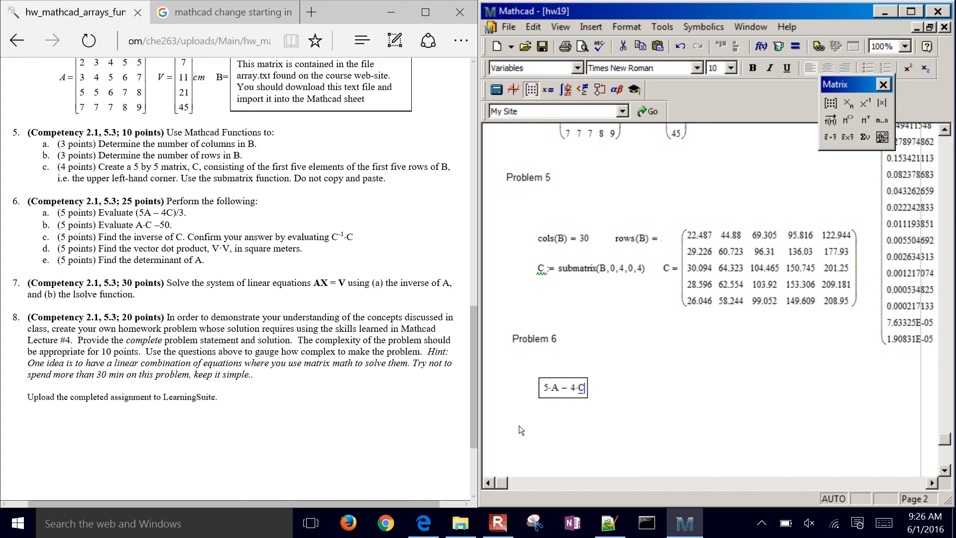
pyautogui.write('C')
pyautogui.write('3')
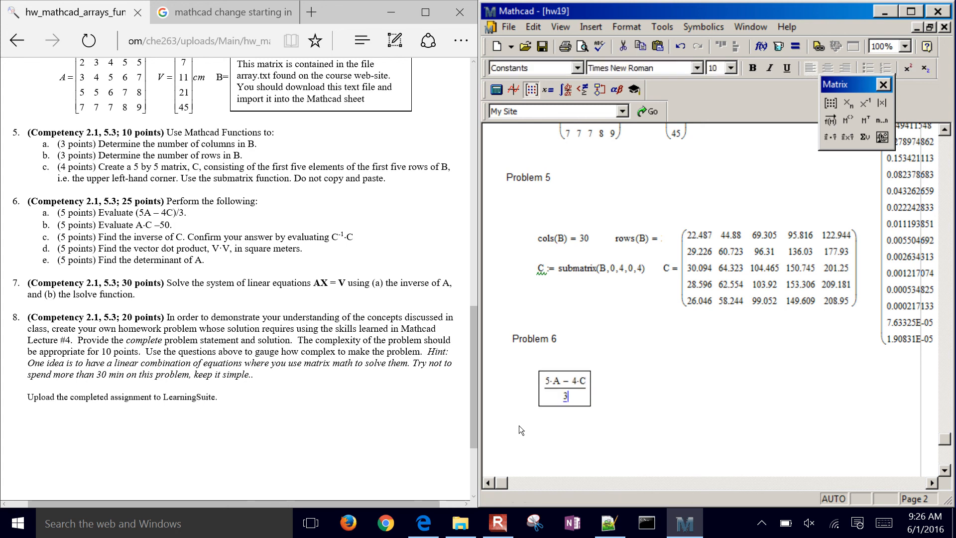
pyautogui.press('space')
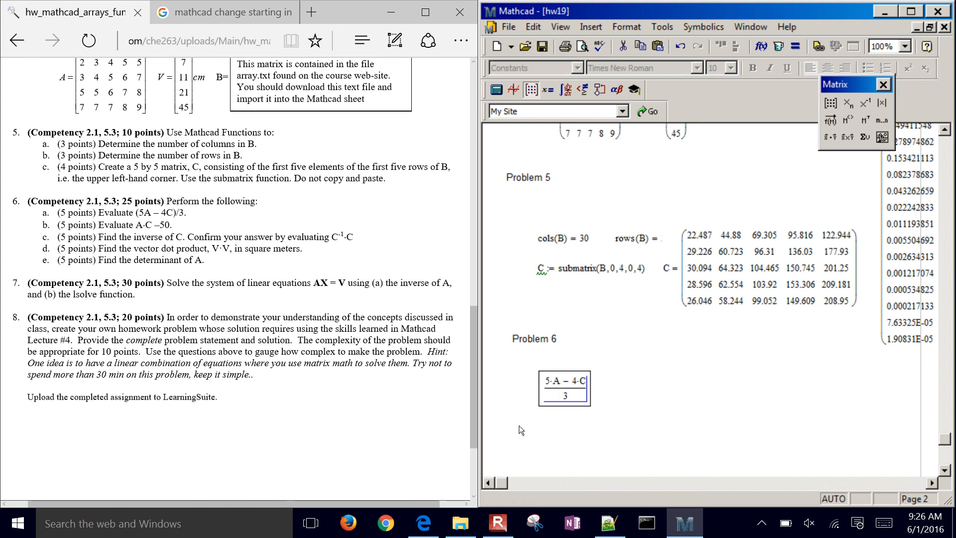
pyautogui.write('=')
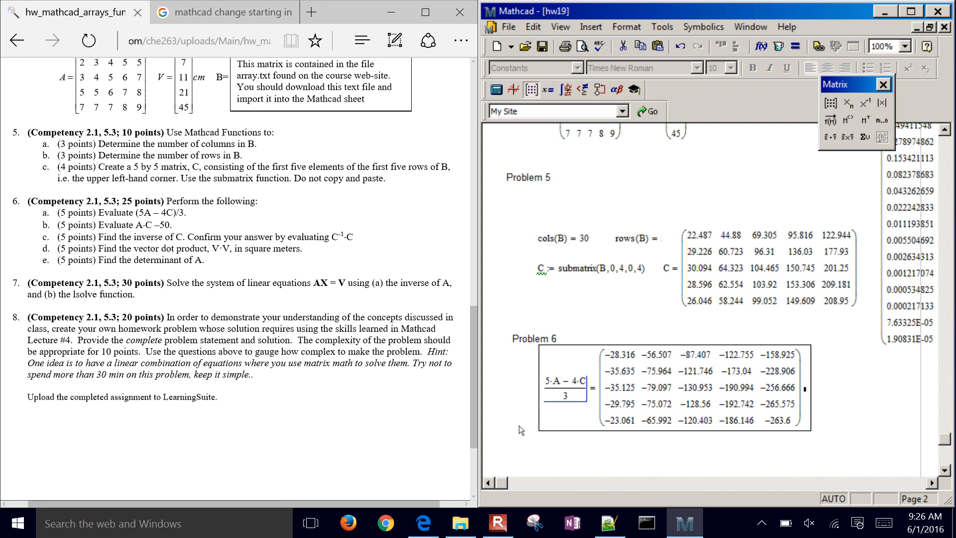
# Below the (5·A − 4·C)/3 result, enter the expression A·C − 50 and evaluate it
pyautogui.click(525, 450)
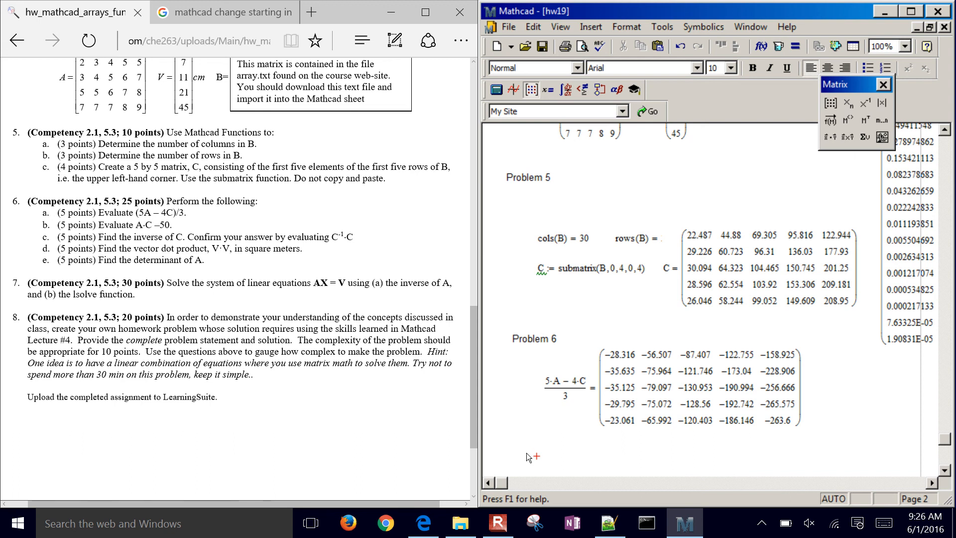
pyautogui.scroll(-3, 527, 453)
pyautogui.scroll(-1, 527, 453)
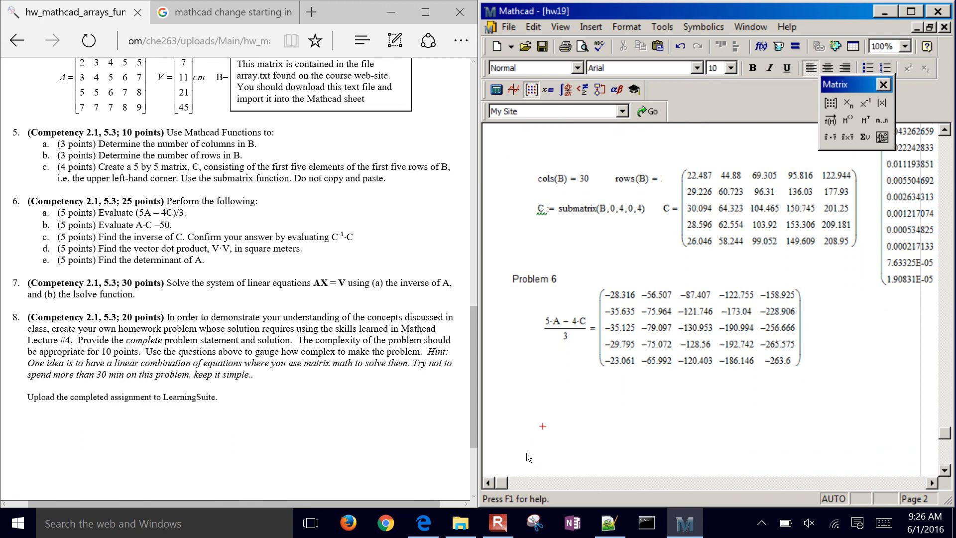
pyautogui.write('A*C')
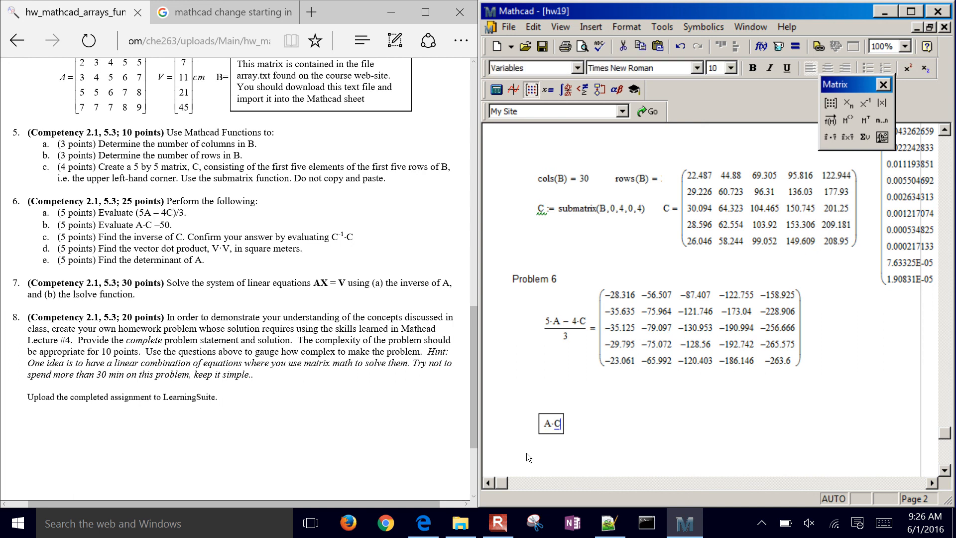
pyautogui.write('-50=')
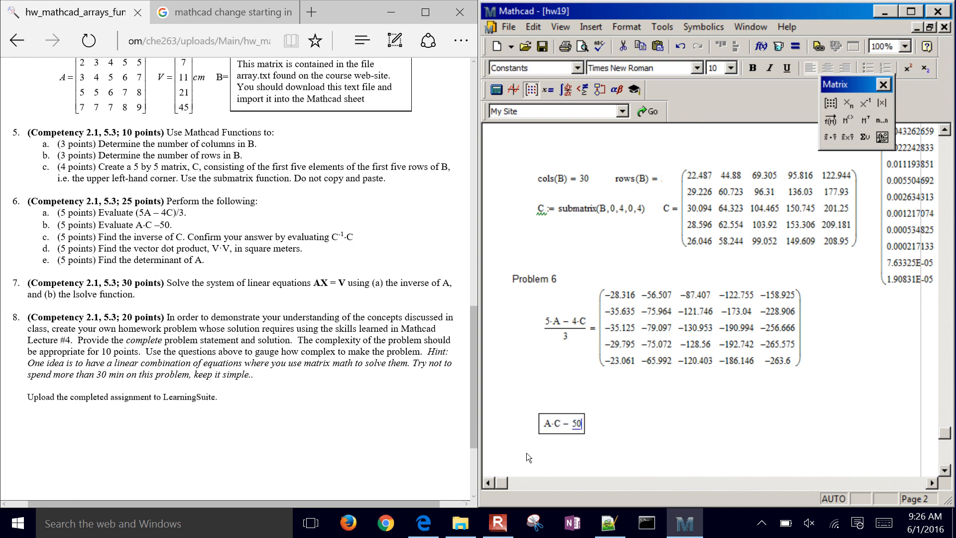
pyautogui.click(890, 409)
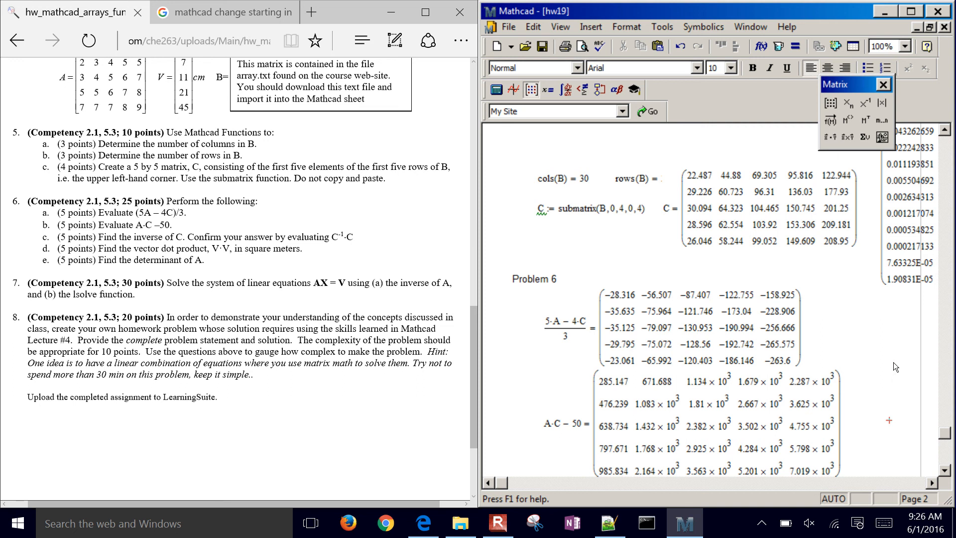
# Set the number format of the A·C − 50 result to Decimal
pyautogui.doubleClick(721, 437)
pyautogui.click(623, 232)
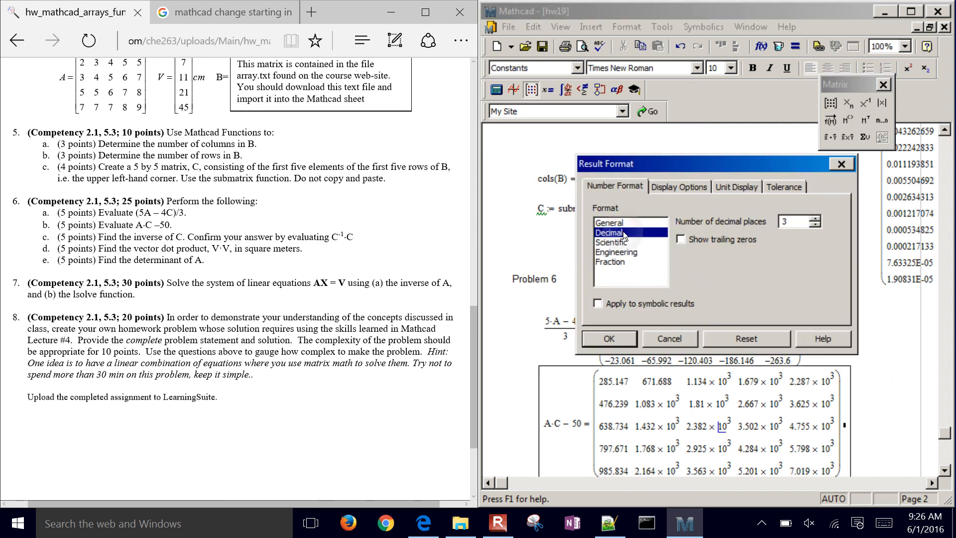
pyautogui.click(611, 343)
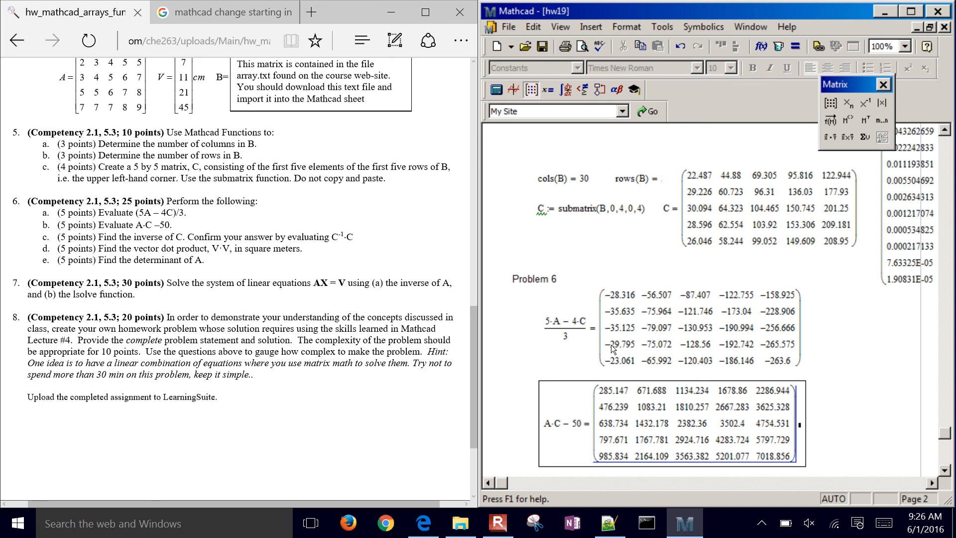
pyautogui.click(862, 422)
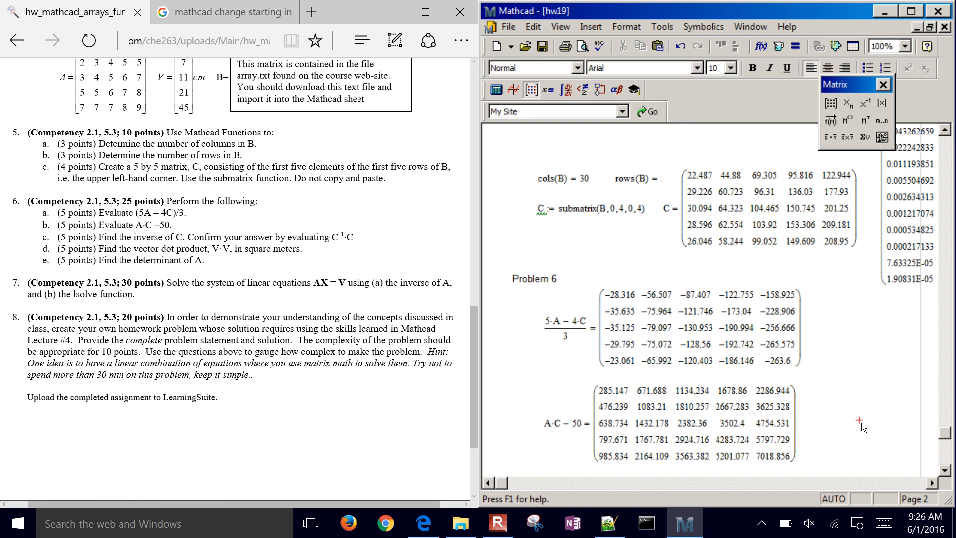
# Below the A·C − 50 result, enter the inverse of C as C^-1 and evaluate it
pyautogui.click(843, 451)
pyautogui.click(945, 470)
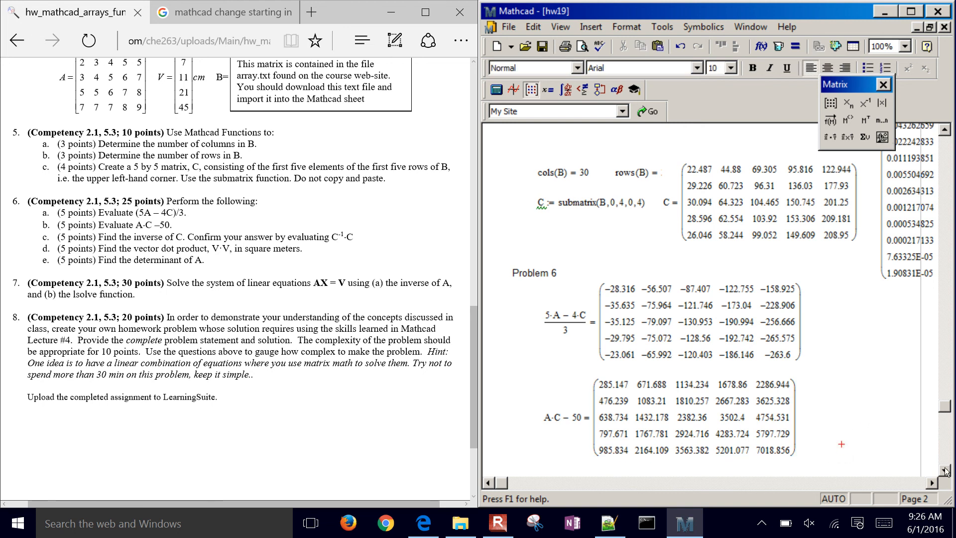
pyautogui.click(945, 471)
pyautogui.click(945, 470)
pyautogui.click(945, 470)
pyautogui.click(945, 470)
pyautogui.click(945, 471)
pyautogui.click(945, 470)
pyautogui.click(945, 470)
pyautogui.click(945, 471)
pyautogui.click(945, 470)
pyautogui.click(945, 470)
pyautogui.click(548, 428)
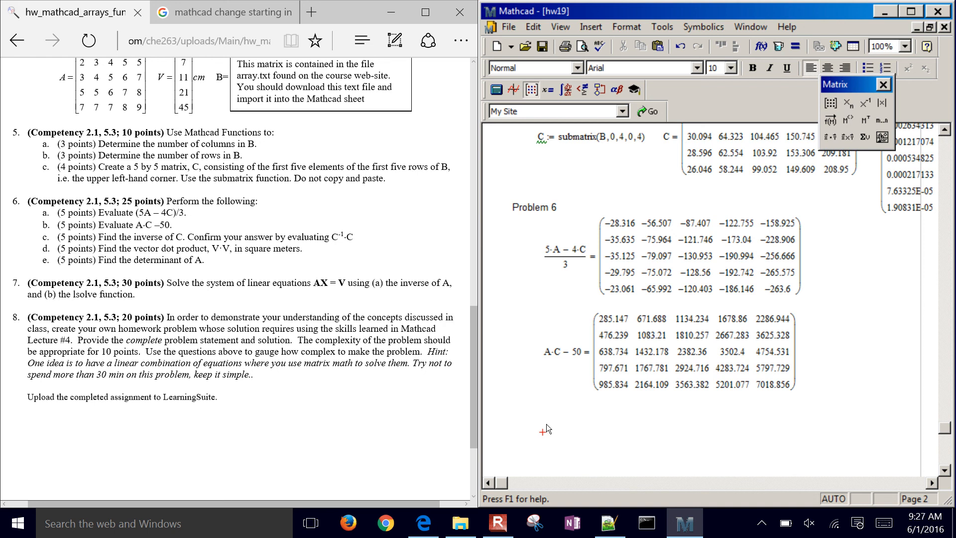
pyautogui.write('C^-')
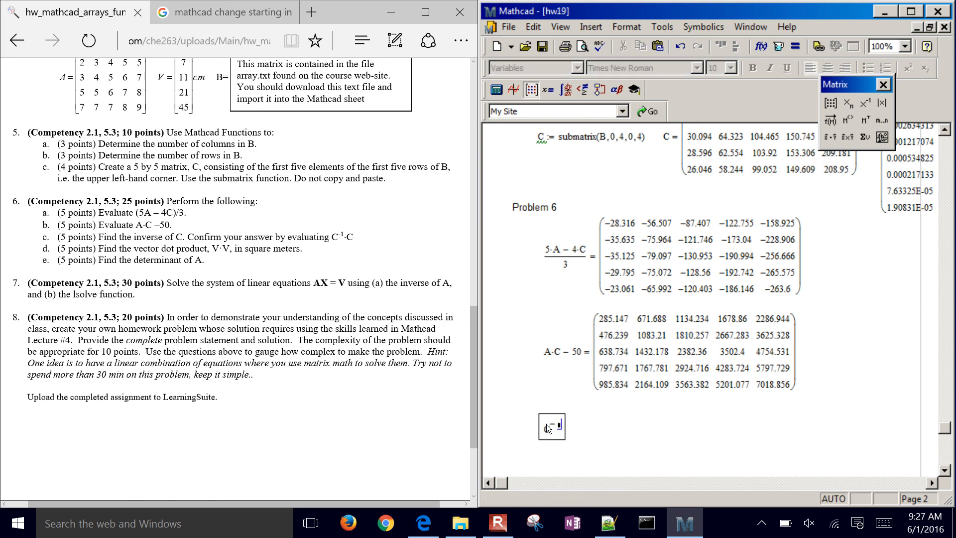
pyautogui.write('1=')
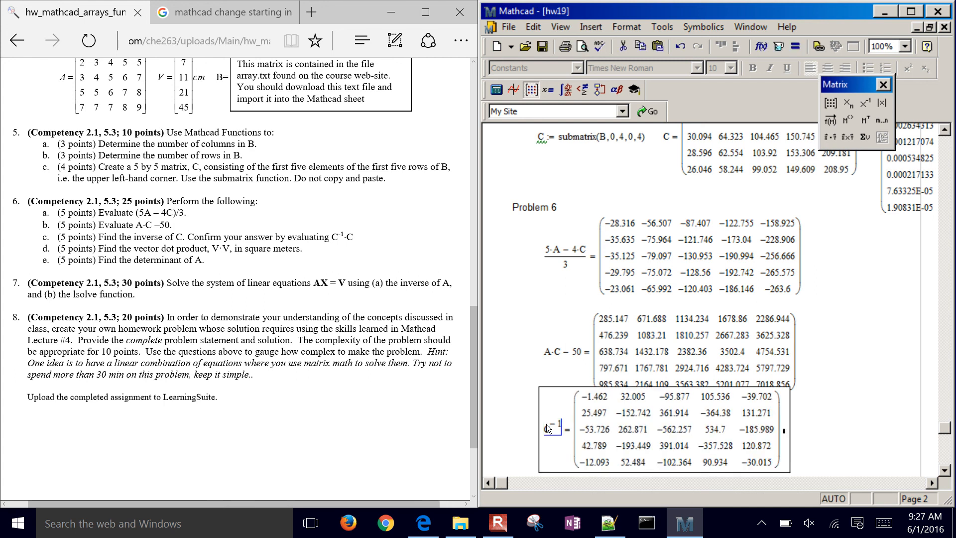
# Extend the inverse expression to C^-1·C and set its result to the Decimal number format
pyautogui.write('*C')
pyautogui.press('Return')
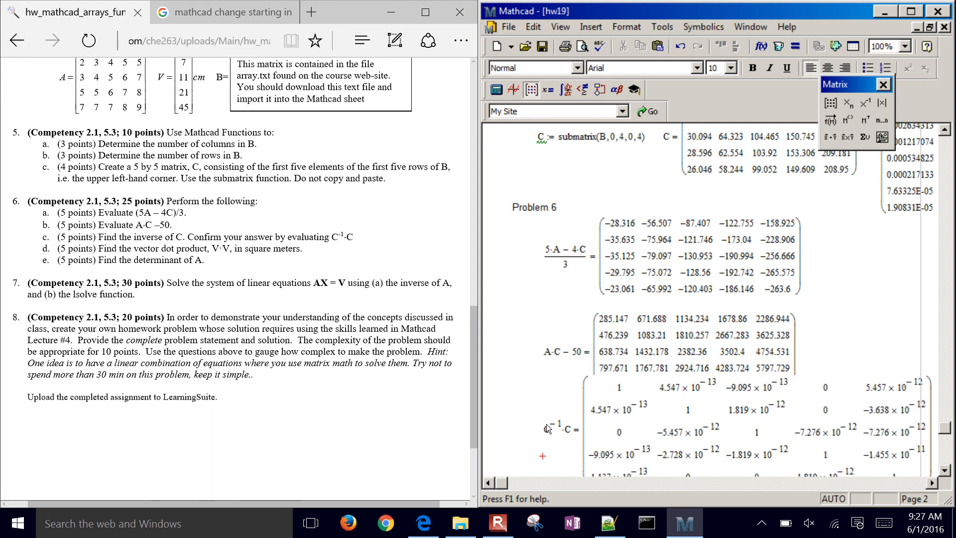
pyautogui.doubleClick(755, 411)
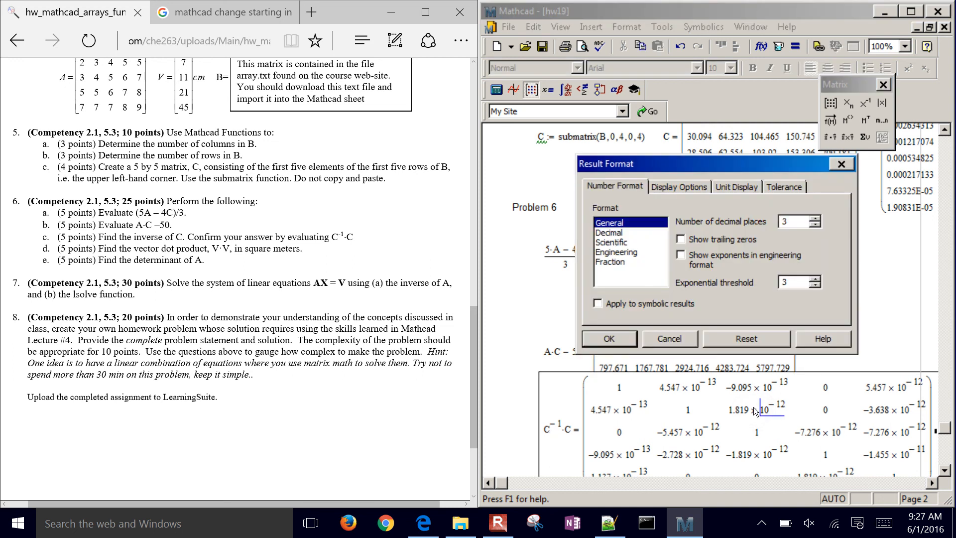
pyautogui.click(625, 232)
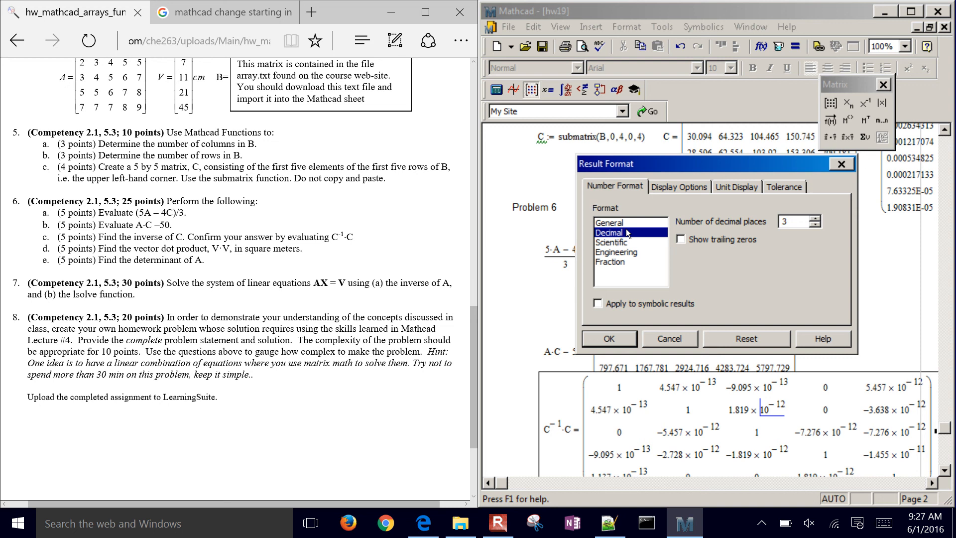
pyautogui.click(617, 334)
pyautogui.click(799, 422)
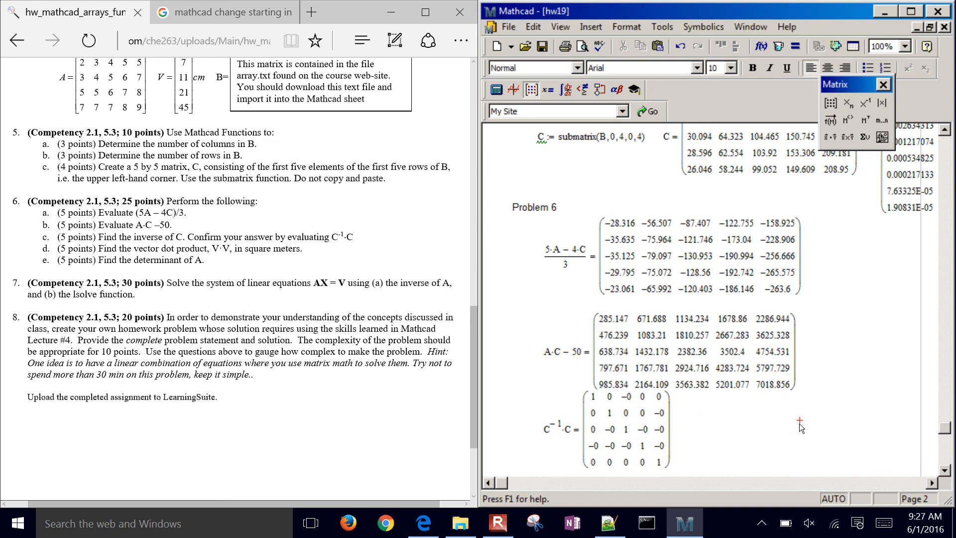
pyautogui.press('Return')
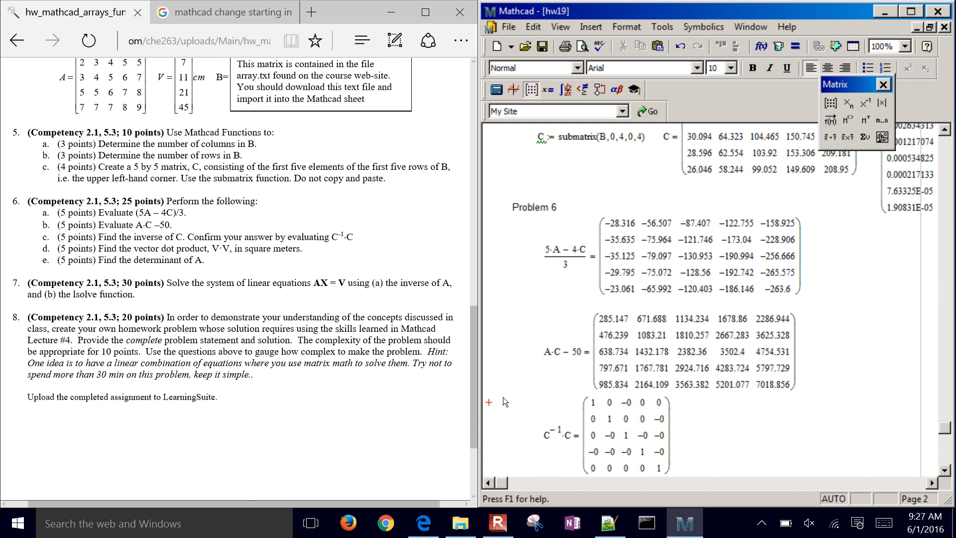
# Below the C^-1·C result, past the page break, enter the dot product V·V and evaluate it
pyautogui.click(817, 443)
pyautogui.press('Down')
pyautogui.press('Down')
pyautogui.press('Down')
pyautogui.press('Down')
pyautogui.press('Down')
pyautogui.press('Down')
pyautogui.press('Down')
pyautogui.press('Down')
pyautogui.press('Down')
pyautogui.press('Down')
pyautogui.press('Down')
pyautogui.press('Down')
pyautogui.press('Down')
pyautogui.press('Down')
pyautogui.press('Down')
pyautogui.press('Down')
pyautogui.press('Down')
pyautogui.press('Down')
pyautogui.press('Down')
pyautogui.press('Left')
pyautogui.press('Left')
pyautogui.press('Left')
pyautogui.press('Left')
pyautogui.press('Left')
pyautogui.press('Left')
pyautogui.press('Left')
pyautogui.press('Left')
pyautogui.press('Left')
pyautogui.press('Left')
pyautogui.press('Left')
pyautogui.press('Left')
pyautogui.press('Left')
pyautogui.press('Left')
pyautogui.press('Left')
pyautogui.press('Left')
pyautogui.press('Left')
pyautogui.press('Left')
pyautogui.press('Left')
pyautogui.press('Left')
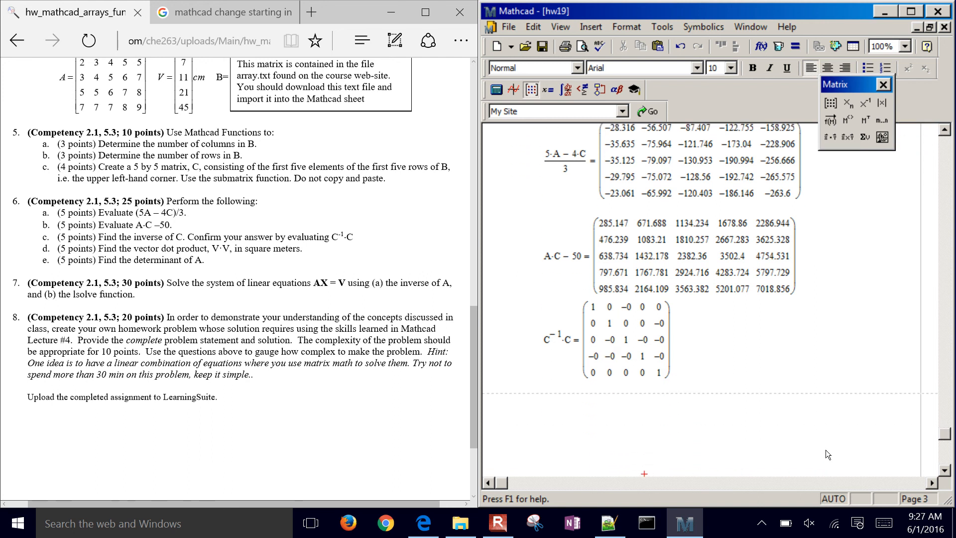
pyautogui.press('Left')
pyautogui.press('Left')
pyautogui.press('Left')
pyautogui.press('Left')
pyautogui.press('Left')
pyautogui.press('Left')
pyautogui.press('Left')
pyautogui.press('Left')
pyautogui.press('Left')
pyautogui.press('Left')
pyautogui.press('Left')
pyautogui.press('Left')
pyautogui.press('Left')
pyautogui.press('Left')
pyautogui.press('Left')
pyautogui.press('Left')
pyautogui.press('Left')
pyautogui.press('Left')
pyautogui.press('Left')
pyautogui.press('Left')
pyautogui.press('Right')
pyautogui.press('Right')
pyautogui.press('Right')
pyautogui.press('Up')
pyautogui.press('Up')
pyautogui.press('Up')
pyautogui.press('Up')
pyautogui.press('Up')
pyautogui.press('Right')
pyautogui.press('Right')
pyautogui.press('Left')
pyautogui.write('V')
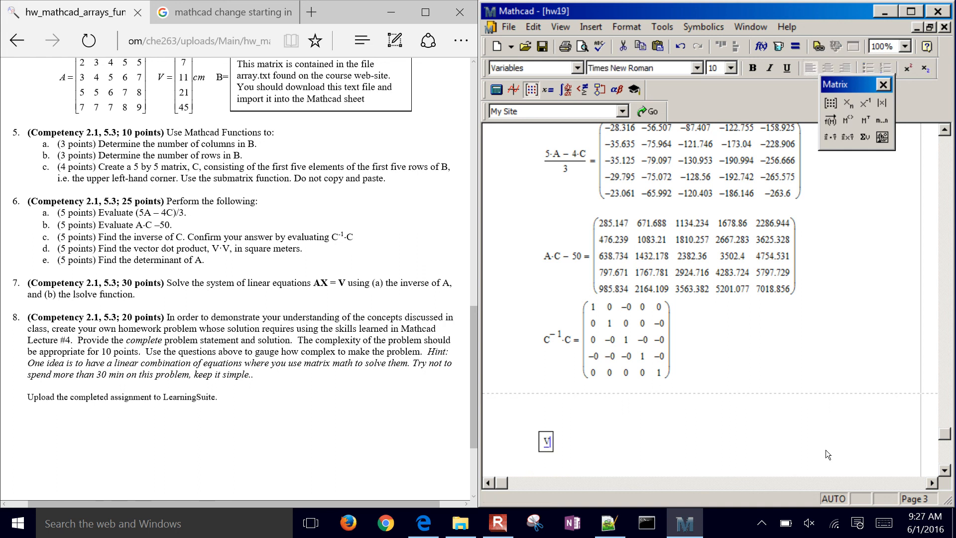
pyautogui.write('*V= 0.266·m²')
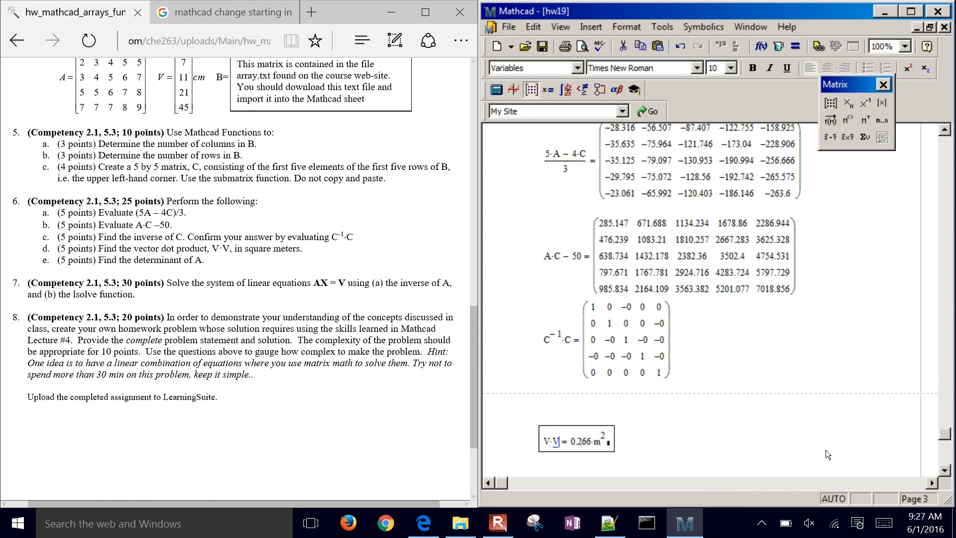
# Convert the V·V result to cm^2
pyautogui.moveTo(613, 432); pyautogui.dragTo(613, 432)
pyautogui.click(608, 442)
pyautogui.write('cm^2')
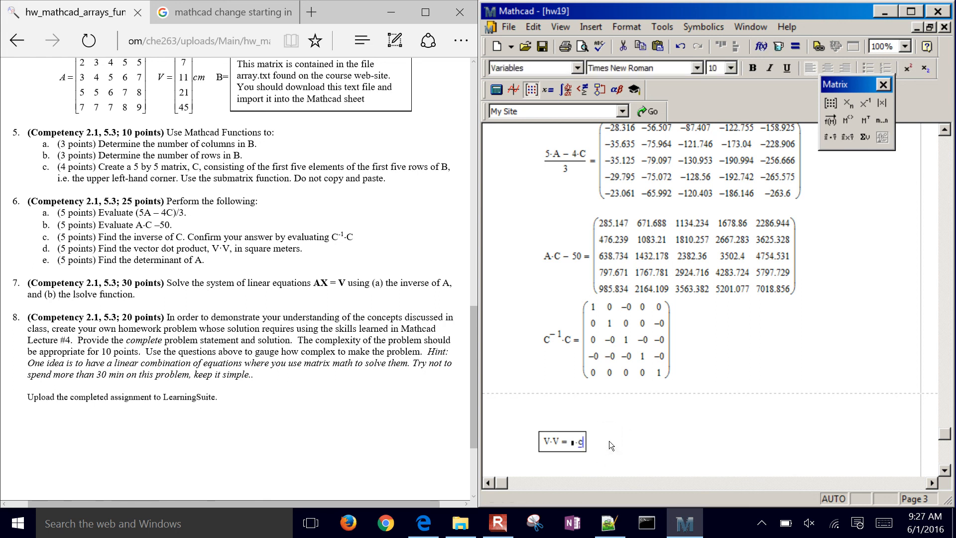
pyautogui.click(609, 441)
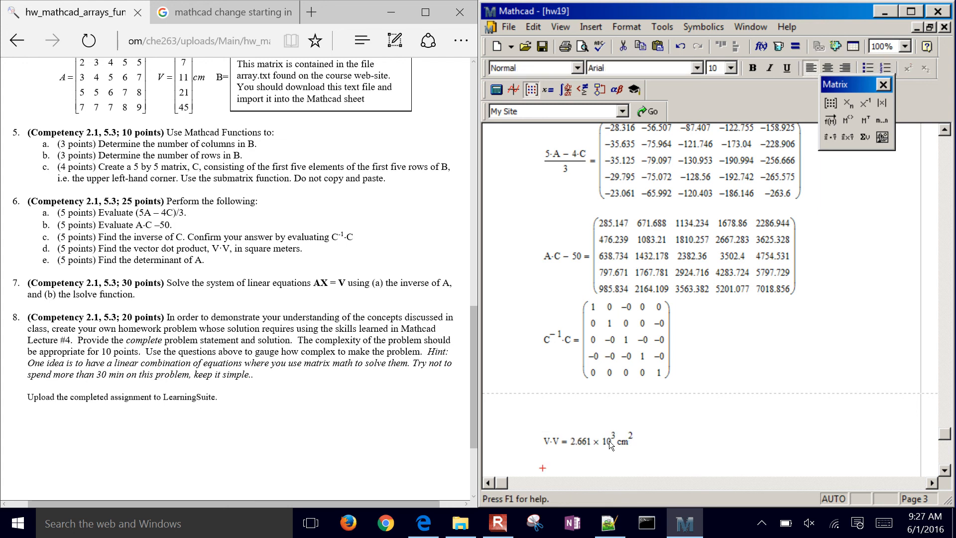
# Change the unit of the V·V result back to m^2
pyautogui.click(613, 446)
pyautogui.press('Right')
pyautogui.press('Right')
pyautogui.press('Right')
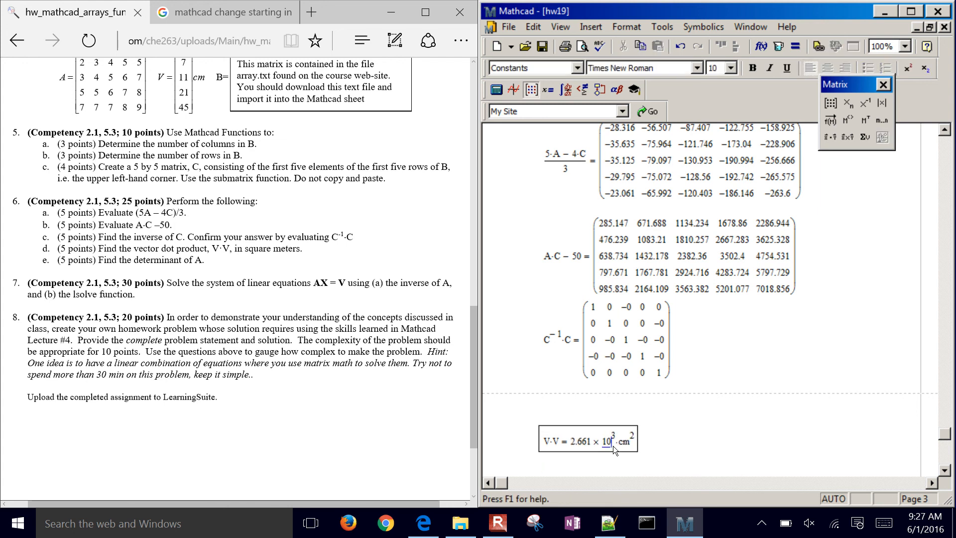
pyautogui.press('BackSpace')
pyautogui.press('BackSpace')
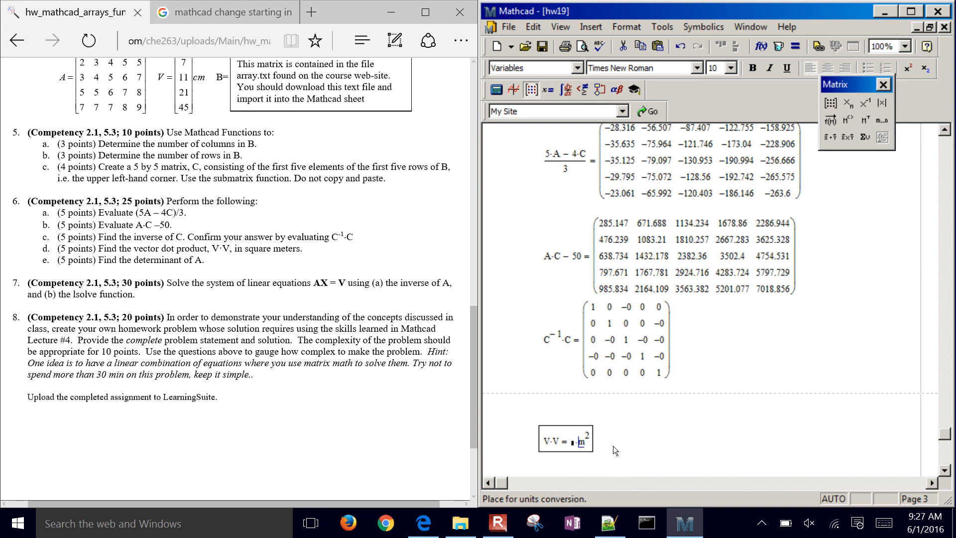
pyautogui.press('Return')
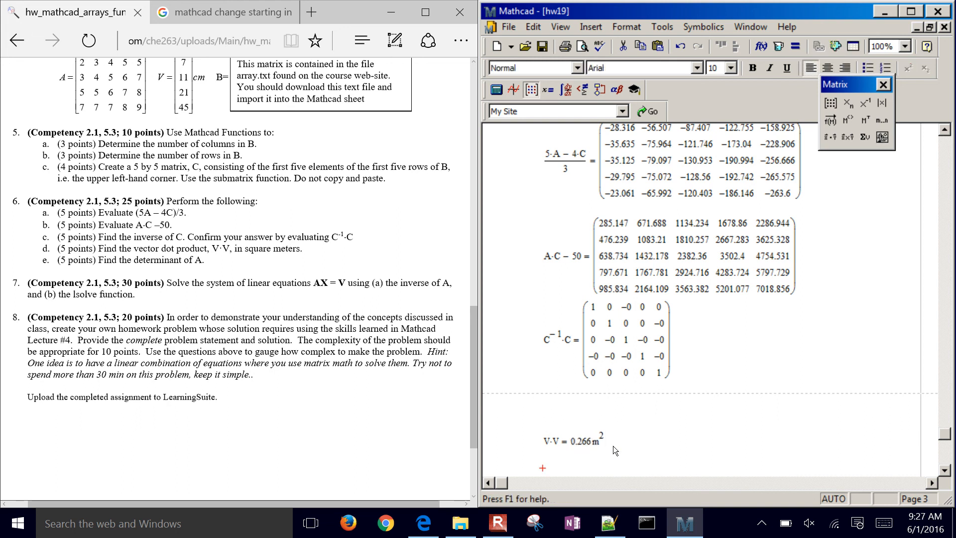
# Place the insertion point in the blank space under V·V and dock the floating Matrix palette with the toolbars
pyautogui.click(640, 446)
pyautogui.press('Return')
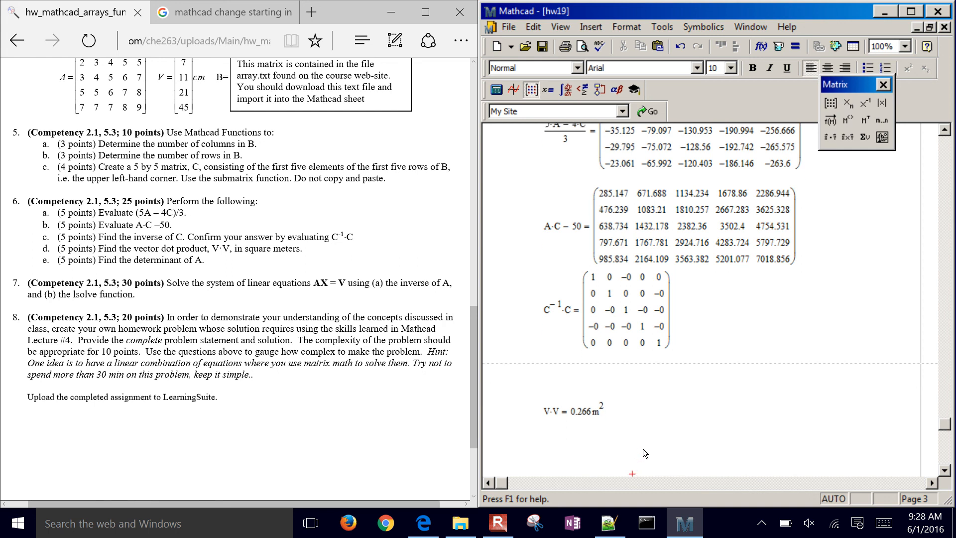
pyautogui.press('Up')
pyautogui.press('Up')
pyautogui.press('Up')
pyautogui.doubleClick(842, 80)
pyautogui.moveTo(740, 90)
pyautogui.mouseDown()
pyautogui.moveTo(816, 208)
pyautogui.moveTo(754, 88)
pyautogui.moveTo(736, 88)
pyautogui.mouseUp()
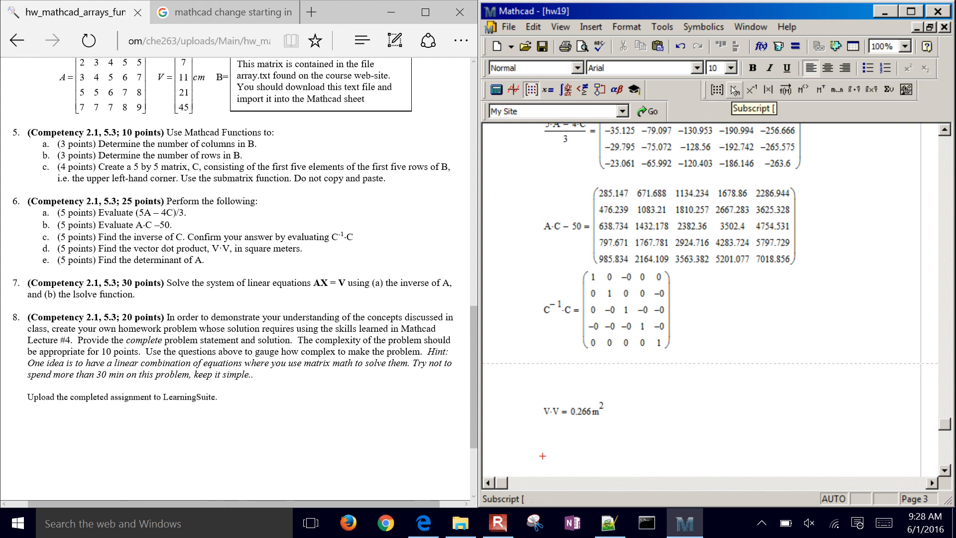
# Insert the determinant of A below the V·V result and evaluate it
pyautogui.click(769, 91)
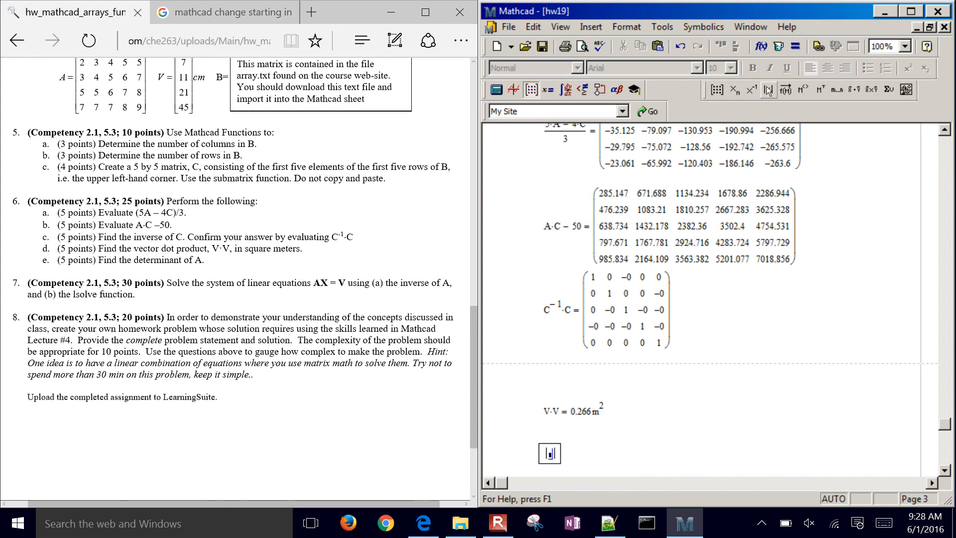
pyautogui.write('A')
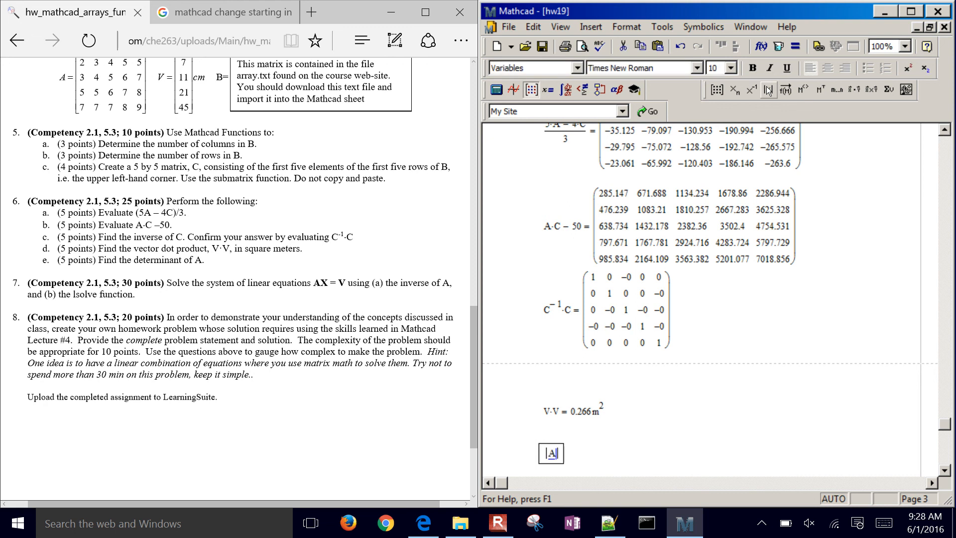
pyautogui.press('space')
pyautogui.write('= 5')
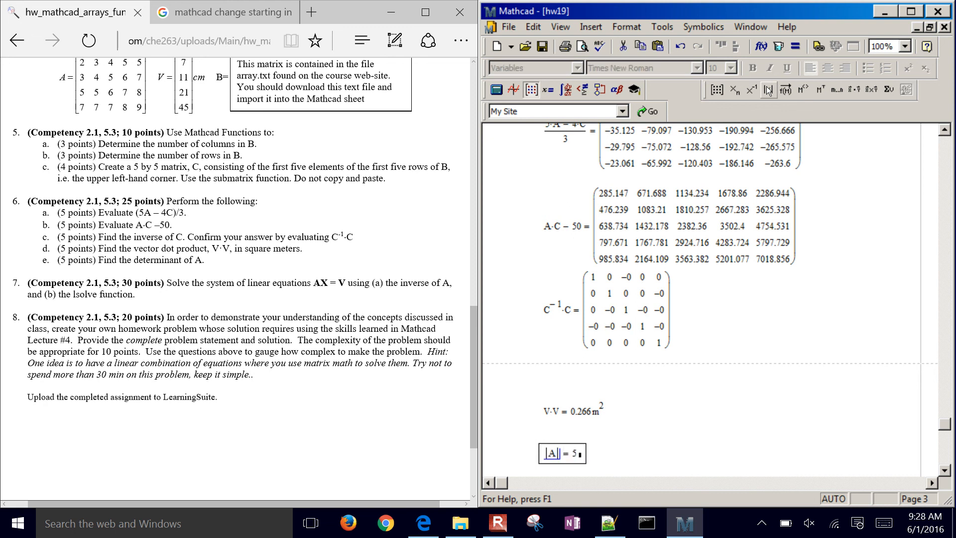
pyautogui.click(650, 454)
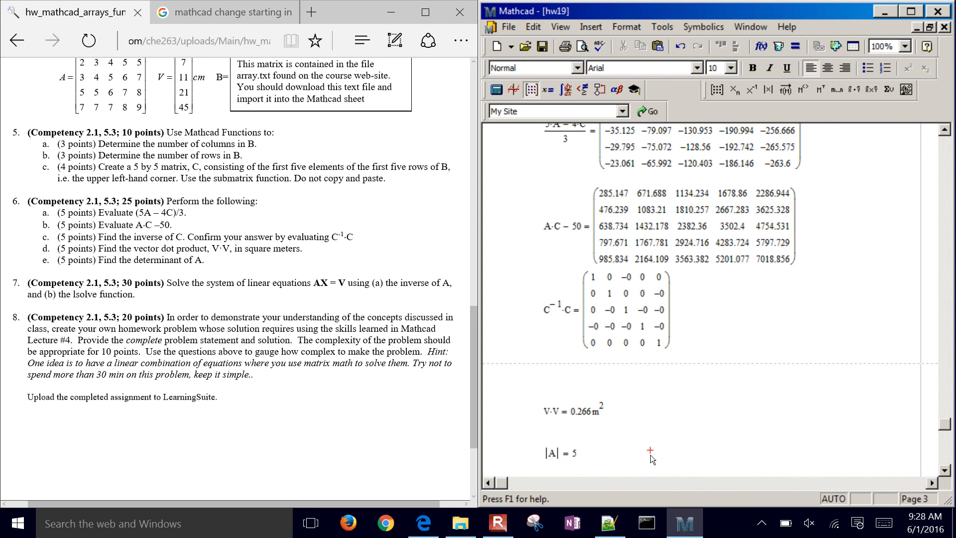
# Add a "Problem 7" text heading in the blank space below the determinant of A
pyautogui.scroll(5, 391, 284)
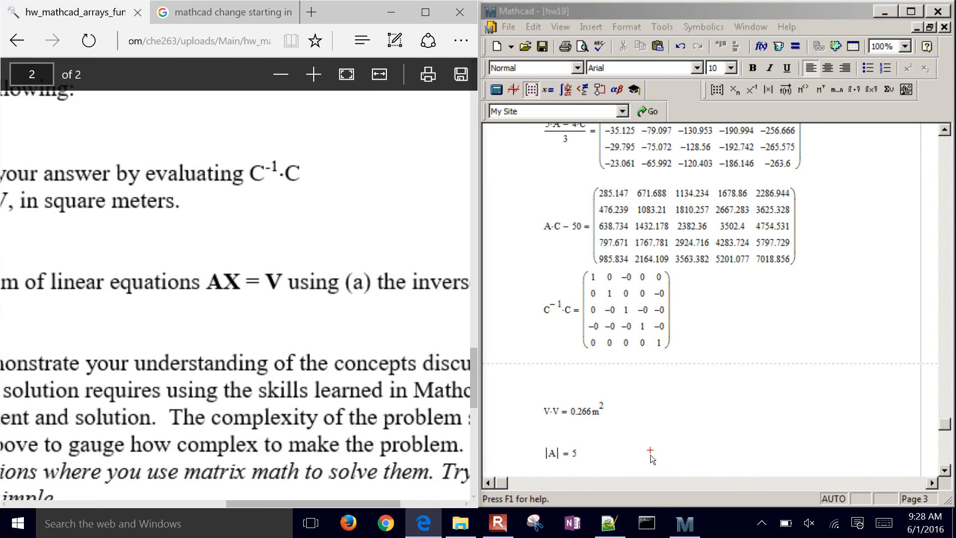
pyautogui.scroll(-5, 397, 269)
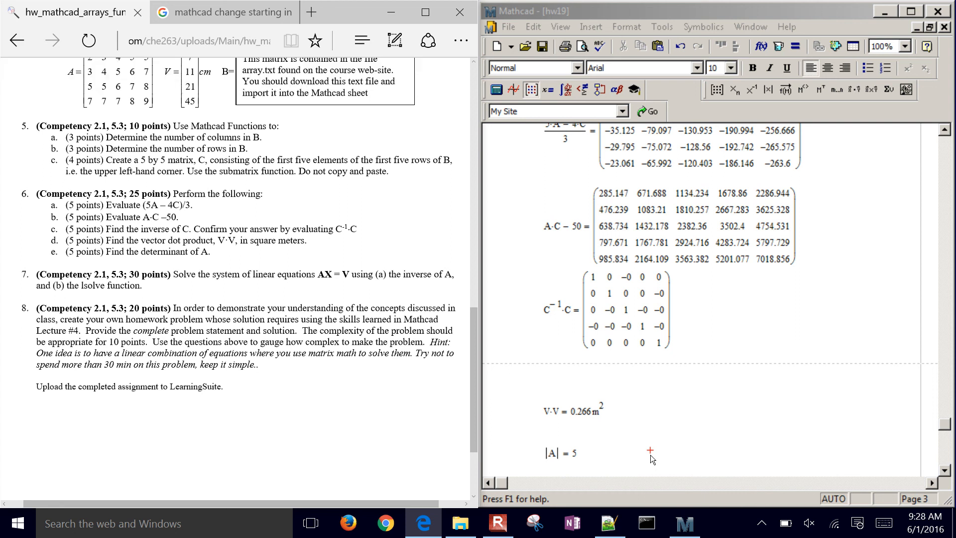
pyautogui.click(943, 469)
pyautogui.click(943, 469)
pyautogui.click(943, 469)
pyautogui.click(943, 469)
pyautogui.click(943, 469)
pyautogui.click(943, 469)
pyautogui.click(943, 469)
pyautogui.click(944, 469)
pyautogui.click(943, 469)
pyautogui.click(943, 469)
pyautogui.click(943, 469)
pyautogui.click(943, 469)
pyautogui.click(944, 469)
pyautogui.click(943, 469)
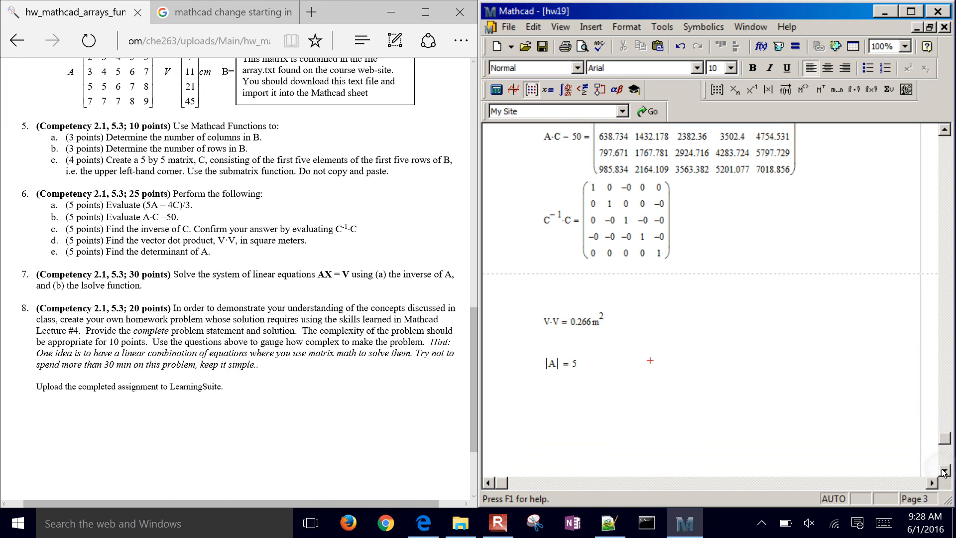
pyautogui.click(515, 410)
pyautogui.write('Prob')
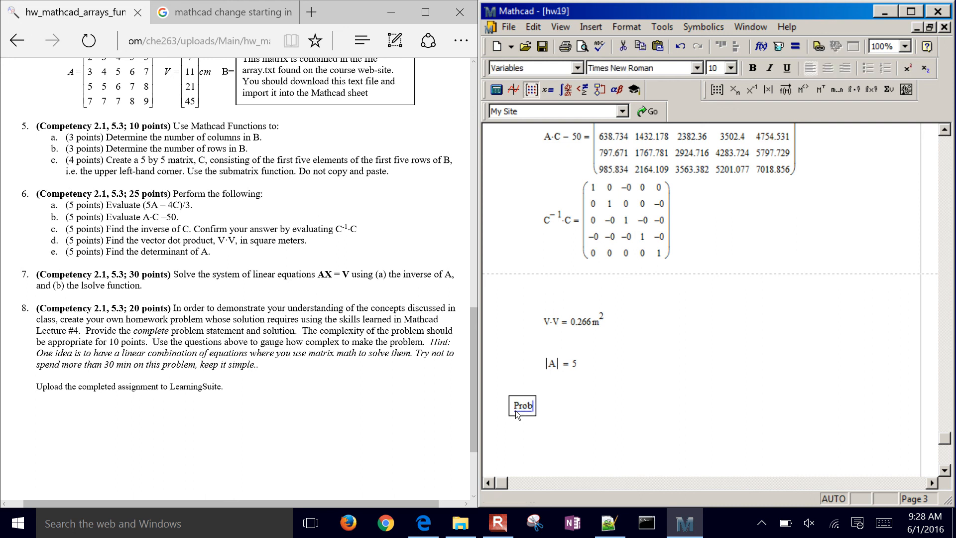
pyautogui.write('lem 7')
pyautogui.hotkey('ctrl', 'shift', 'Return')
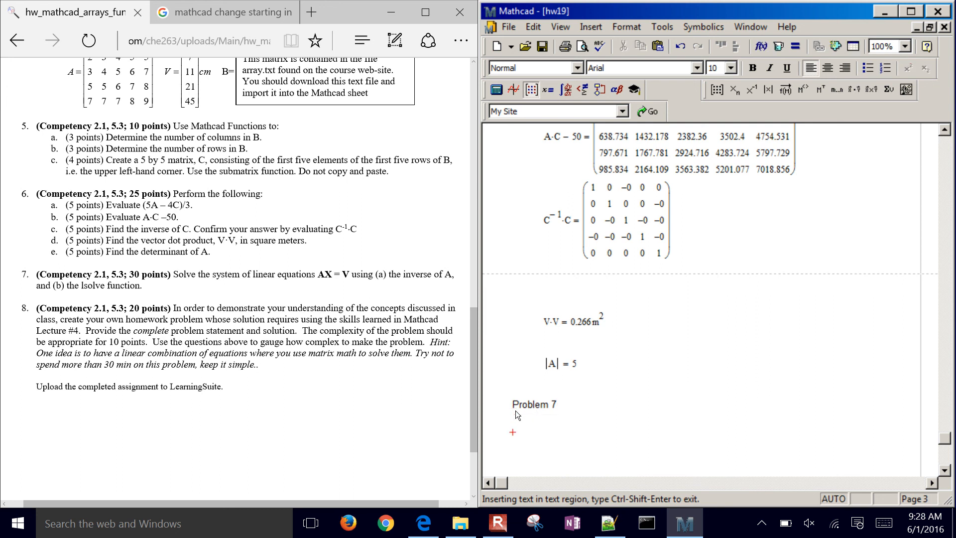
# Below the Problem 7 heading, define X as the inverse of A multiplied by V
pyautogui.press('Down')
pyautogui.press('Down')
pyautogui.press('Down')
pyautogui.press('Down')
pyautogui.press('Down')
pyautogui.press('Right')
pyautogui.press('Right')
pyautogui.press('Right')
pyautogui.press('Right')
pyautogui.press('Up')
pyautogui.press('Right')
pyautogui.write('X := ')
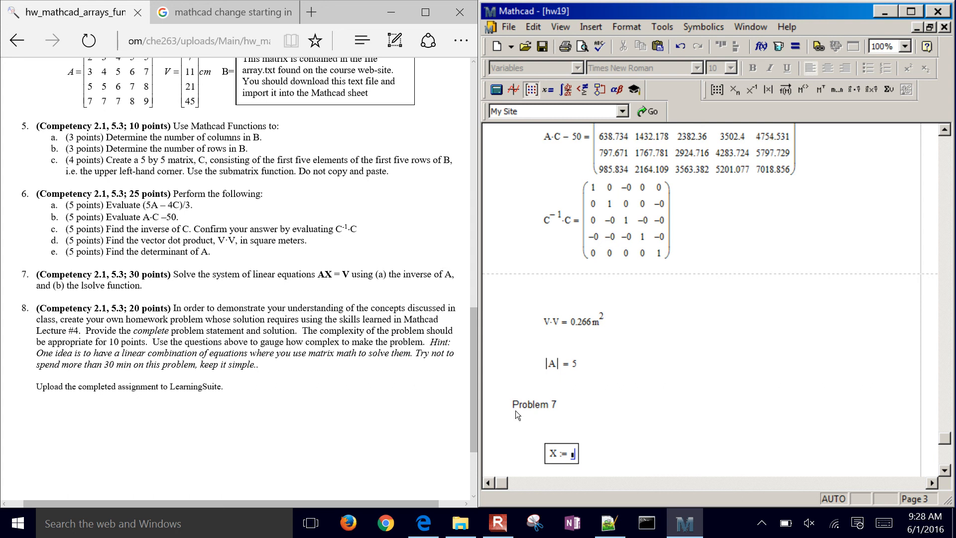
pyautogui.write('A^-1')
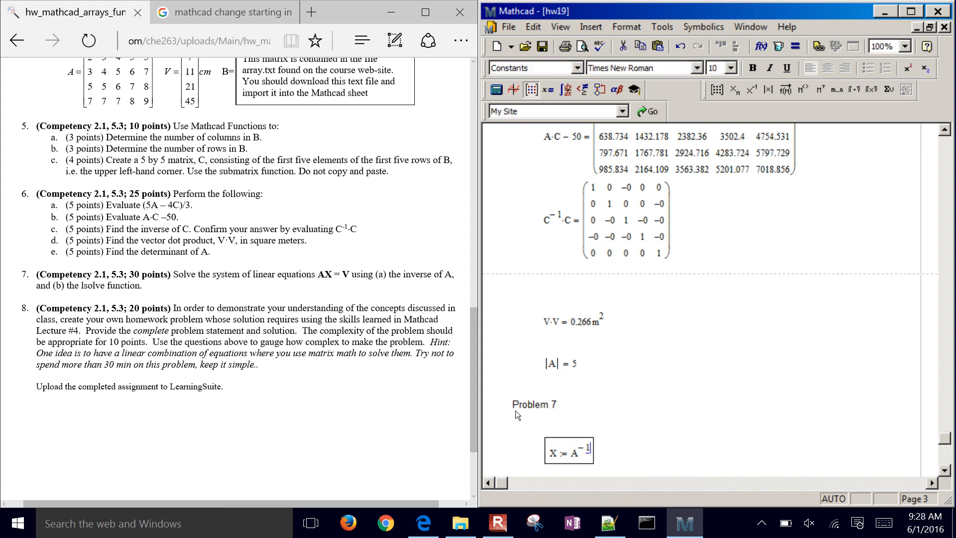
pyautogui.press('space')
pyautogui.write('*')
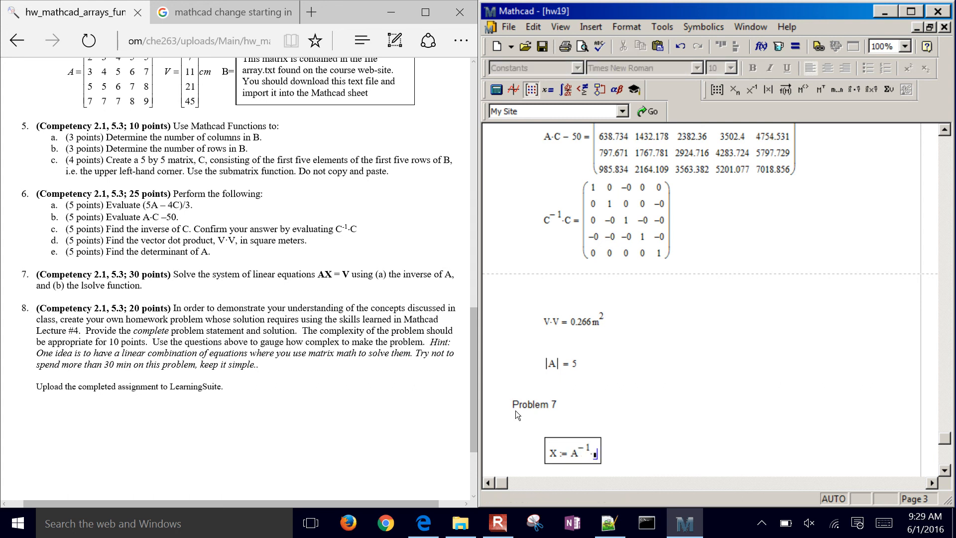
pyautogui.write('V')
# Insert the symbolic equation A·X = V between the Problem 7 heading and the definition of X
pyautogui.press('Up')
pyautogui.press('Up')
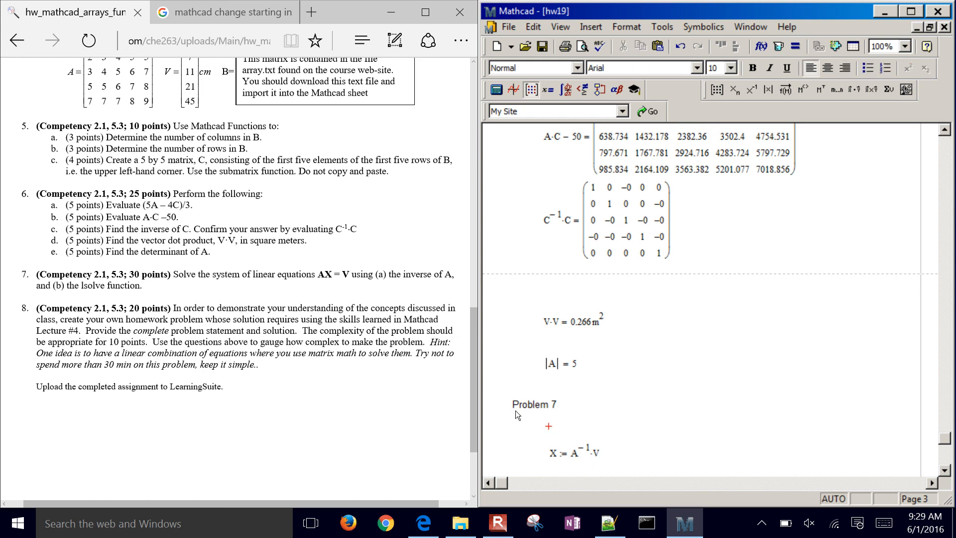
pyautogui.write('AX')
pyautogui.press('BackSpace')
pyautogui.write('*X')
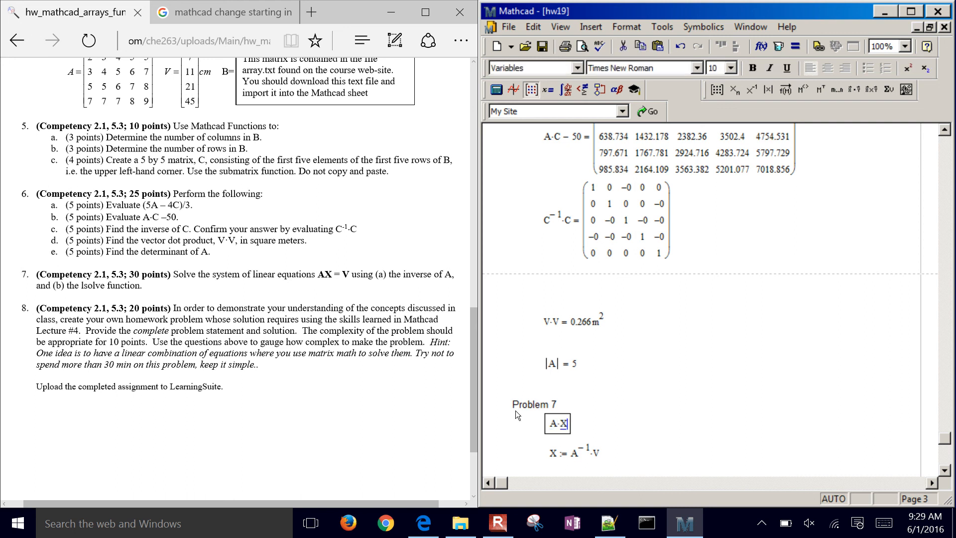
pyautogui.write('=')
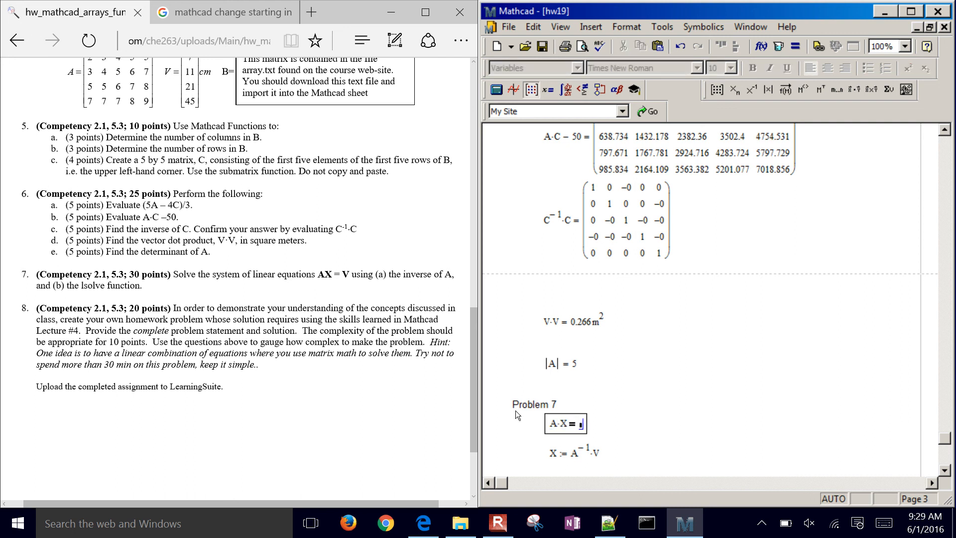
pyautogui.write('V')
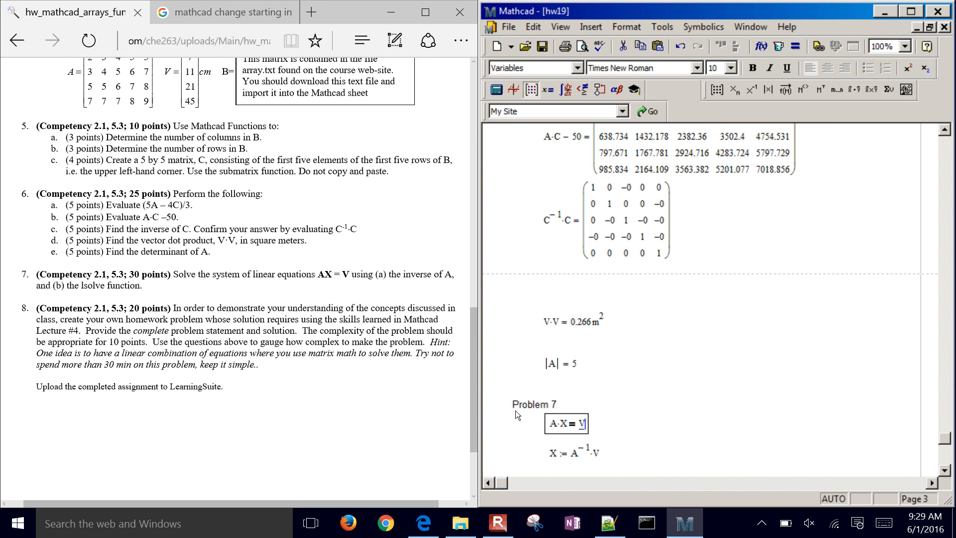
pyautogui.press('Return')
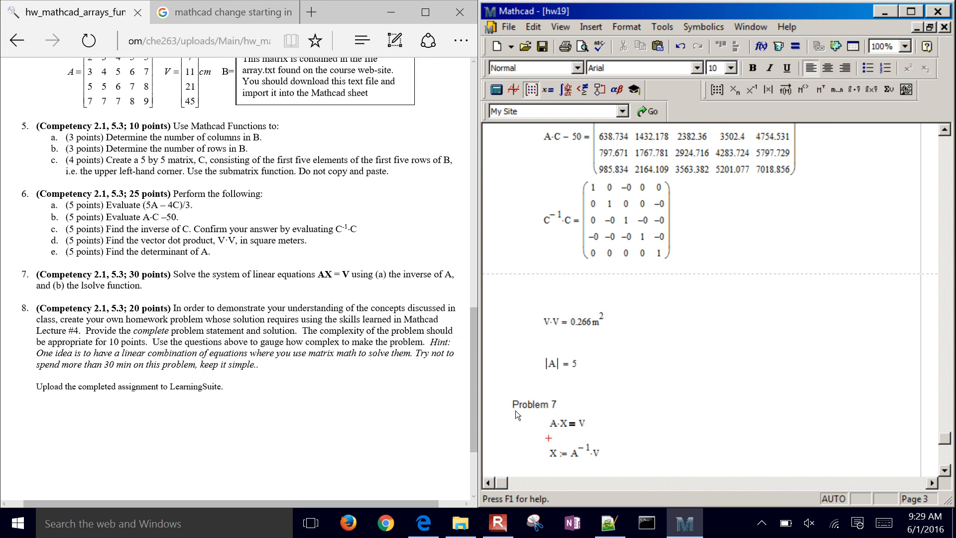
# Evaluate X beside its inverse-matrix definition
pyautogui.press('Down')
pyautogui.press('Right')
pyautogui.press('Right')
pyautogui.press('Right')
pyautogui.press('Right')
pyautogui.press('Right')
pyautogui.press('Right')
pyautogui.press('Right')
pyautogui.press('Right')
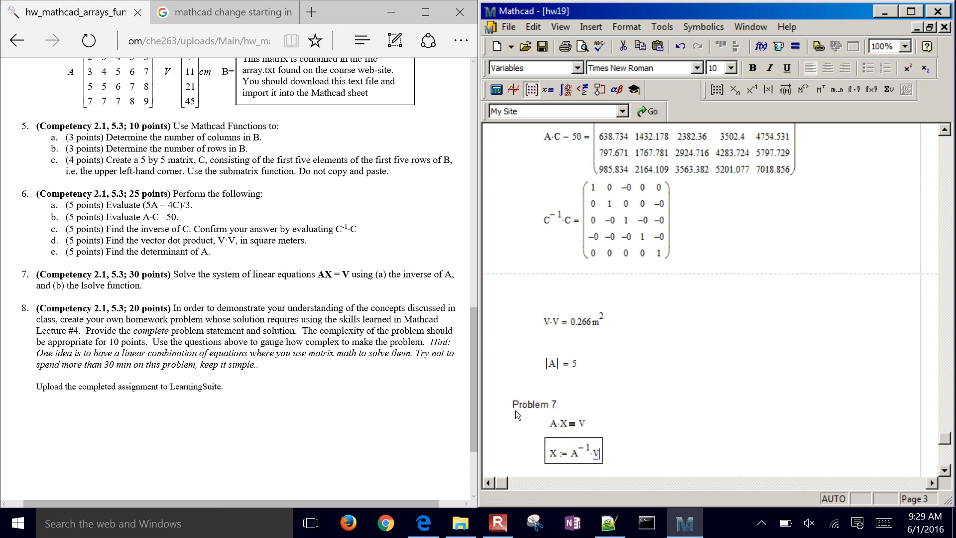
pyautogui.write('X=')
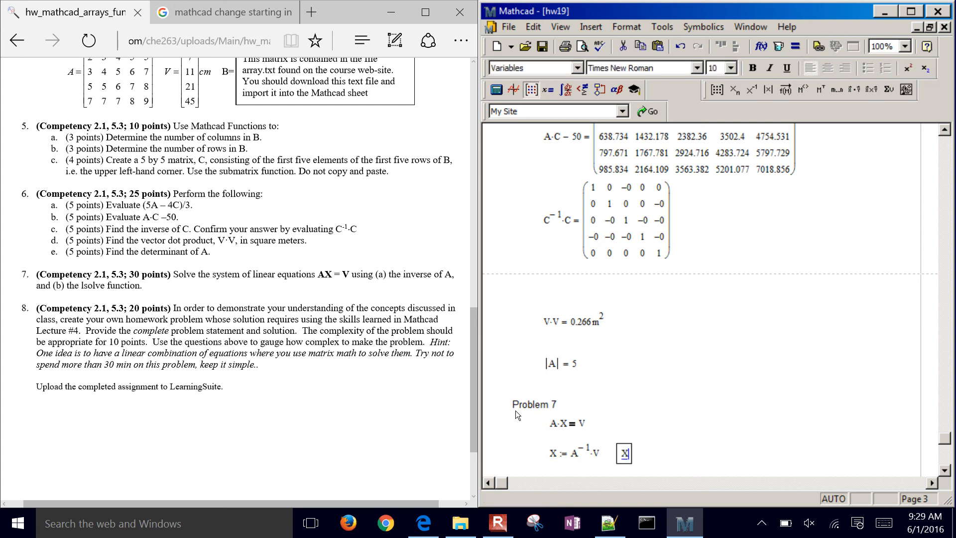
pyautogui.click(943, 469)
pyautogui.click(943, 468)
pyautogui.click(943, 468)
pyautogui.click(943, 468)
pyautogui.click(943, 468)
pyautogui.click(944, 469)
pyautogui.click(944, 469)
pyautogui.moveTo(765, 244); pyautogui.dragTo(747, 321)
pyautogui.click(779, 213)
# Below the inverse-matrix solution, define X as lsolve(A,V) and evaluate X beside it
pyautogui.press('Up')
pyautogui.press('Up')
pyautogui.press('Up')
pyautogui.press('Up')
pyautogui.press('Up')
pyautogui.press('Up')
pyautogui.press('Up')
pyautogui.press('Up')
pyautogui.press('Up')
pyautogui.press('Up')
pyautogui.press('Up')
pyautogui.press('Up')
pyautogui.press('Up')
pyautogui.press('Up')
pyautogui.press('Up')
pyautogui.press('Up')
pyautogui.press('Up')
pyautogui.press('Up')
pyautogui.press('Up')
pyautogui.press('Up')
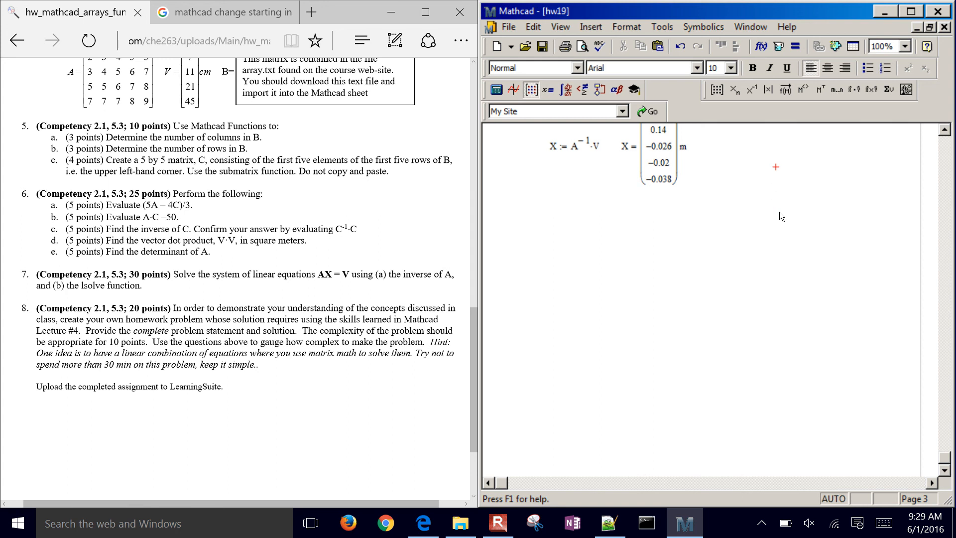
pyautogui.press('Down')
pyautogui.press('Down')
pyautogui.press('Down')
pyautogui.press('Down')
pyautogui.press('Down')
pyautogui.press('Down')
pyautogui.press('Down')
pyautogui.press('Down')
pyautogui.press('Down')
pyautogui.press('Down')
pyautogui.press('Down')
pyautogui.press('Down')
pyautogui.press('Down')
pyautogui.press('Down')
pyautogui.press('Down')
pyautogui.press('Down')
pyautogui.press('Down')
pyautogui.press('Down')
pyautogui.press('Down')
pyautogui.press('Down')
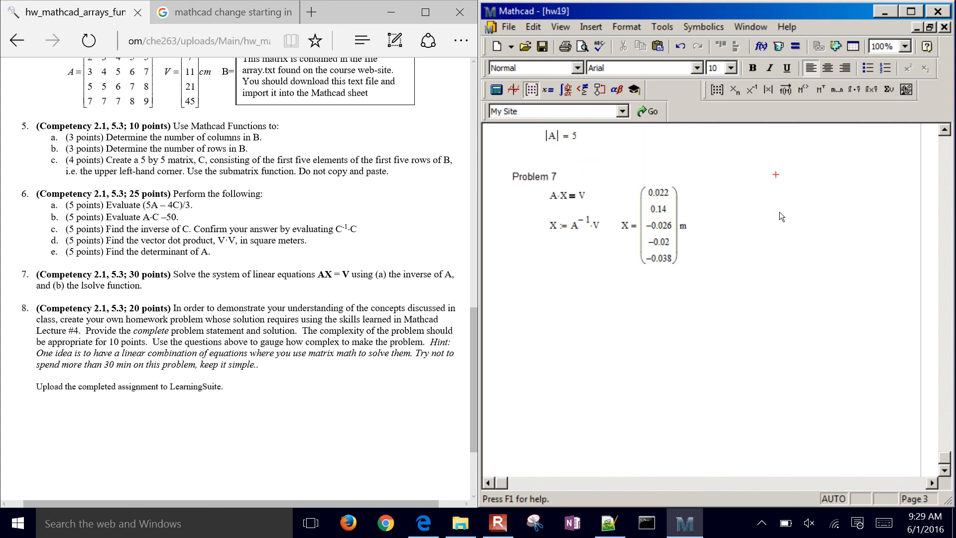
pyautogui.press('Left')
pyautogui.press('Left')
pyautogui.press('Left')
pyautogui.press('Left')
pyautogui.press('Left')
pyautogui.press('Left')
pyautogui.press('Left')
pyautogui.press('Left')
pyautogui.press('Left')
pyautogui.press('Left')
pyautogui.press('Left')
pyautogui.press('Left')
pyautogui.press('Left')
pyautogui.press('Left')
pyautogui.press('Left')
pyautogui.press('Left')
pyautogui.press('Left')
pyautogui.press('Left')
pyautogui.press('Left')
pyautogui.press('Left')
pyautogui.press('Left')
pyautogui.press('Left')
pyautogui.press('Left')
pyautogui.press('Down')
pyautogui.press('Down')
pyautogui.press('Down')
pyautogui.press('Down')
pyautogui.press('Up')
pyautogui.write('X := ')
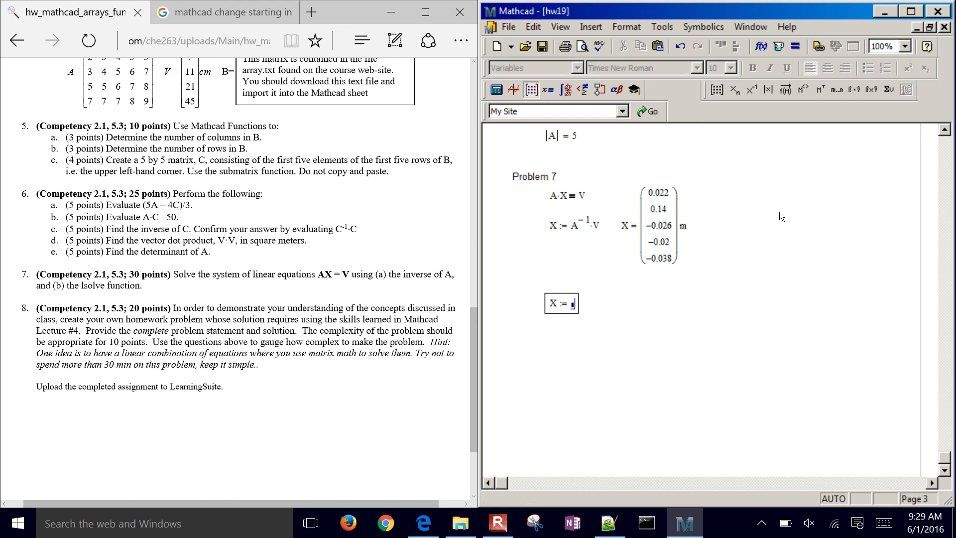
pyautogui.write('lsolve')
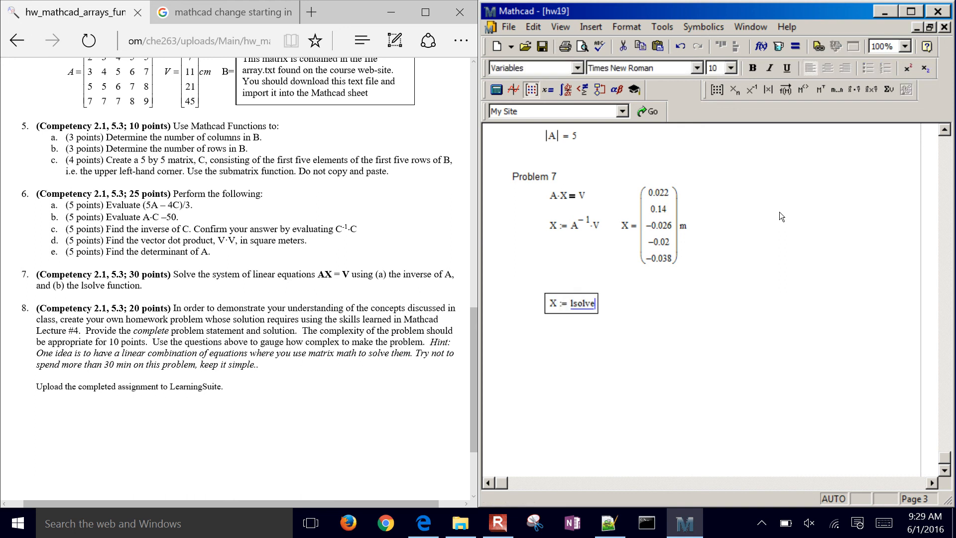
pyautogui.write('(A')
pyautogui.write(',V')
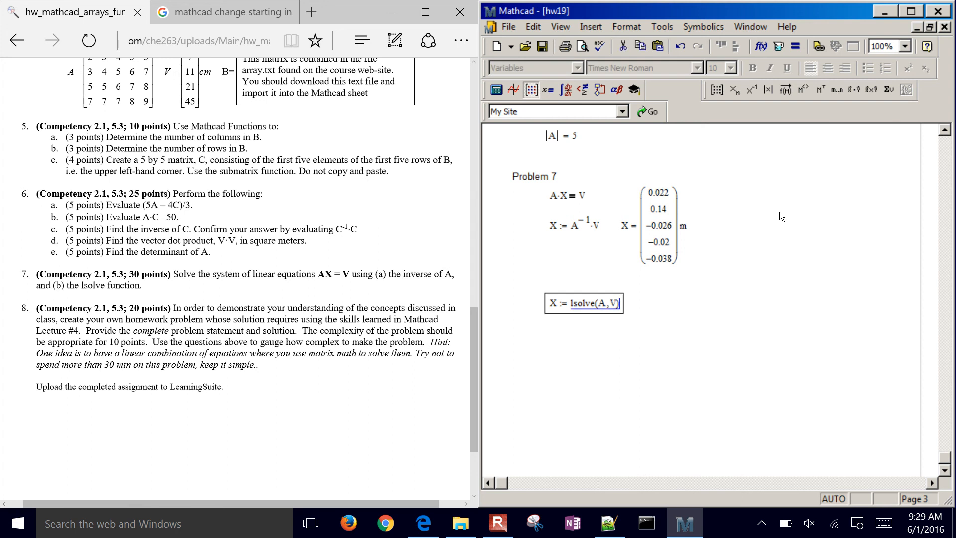
pyautogui.press('Return')
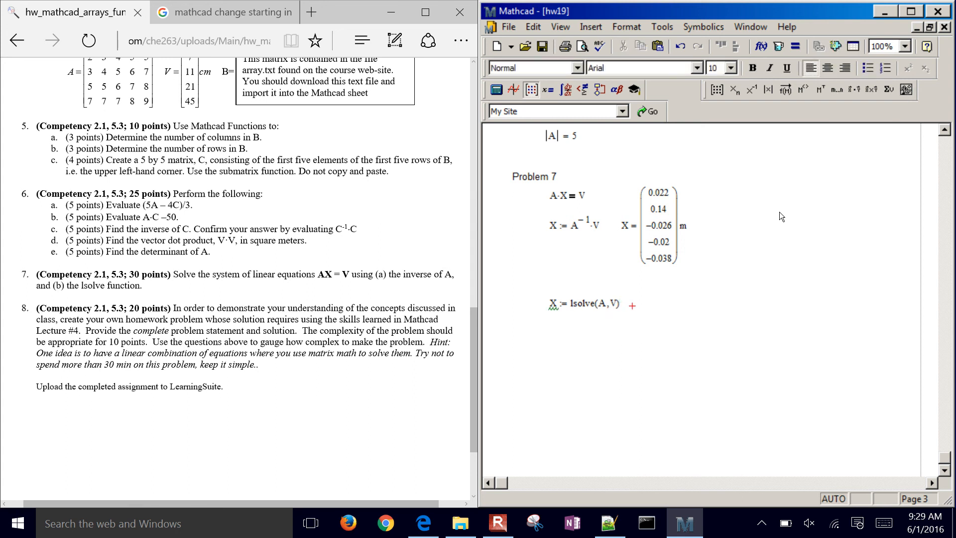
pyautogui.write('X=')
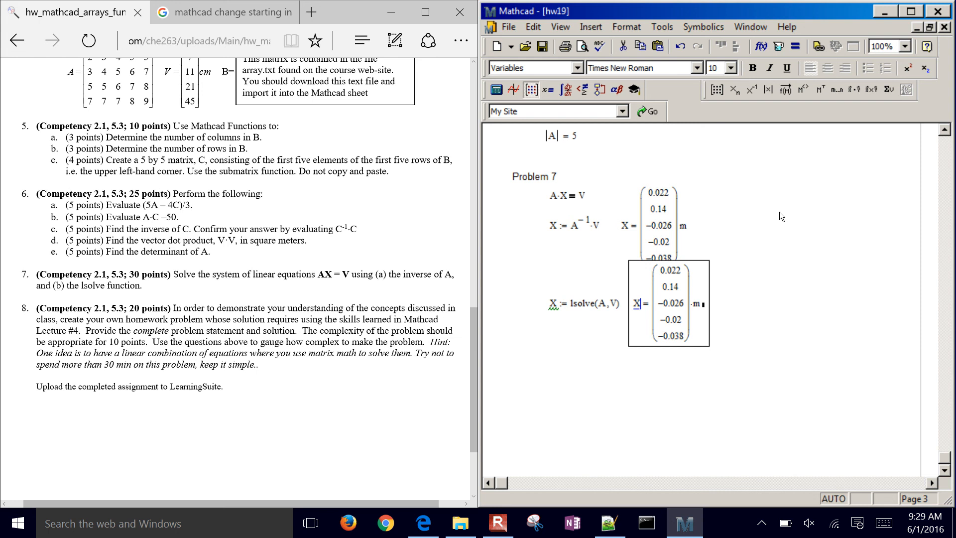
pyautogui.click(513, 384)
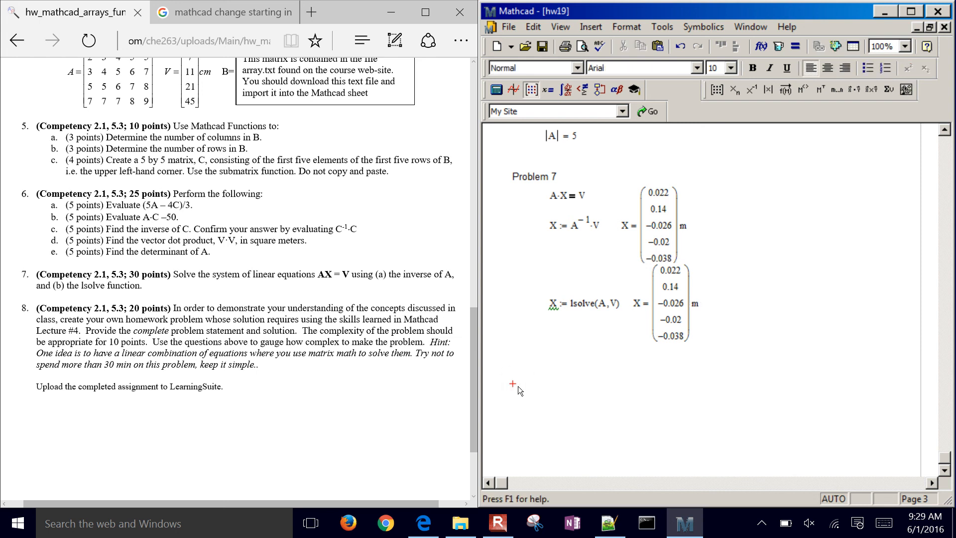